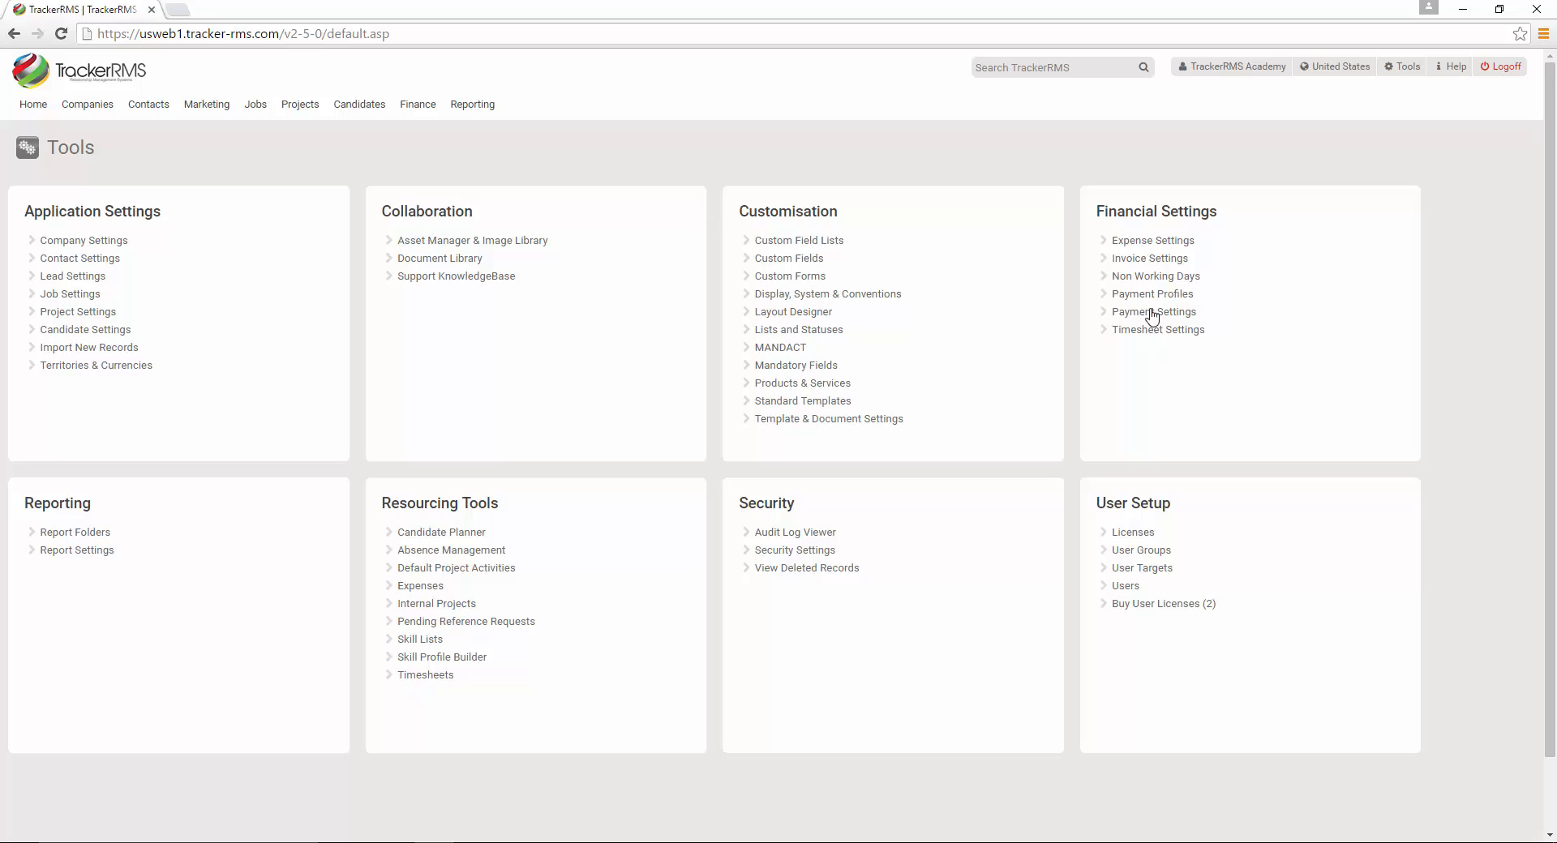
# Step: Open the invoice settings and review the options for default invoice status, purchase order number entry and displaying paid invoices
pyautogui.click(1161, 262)
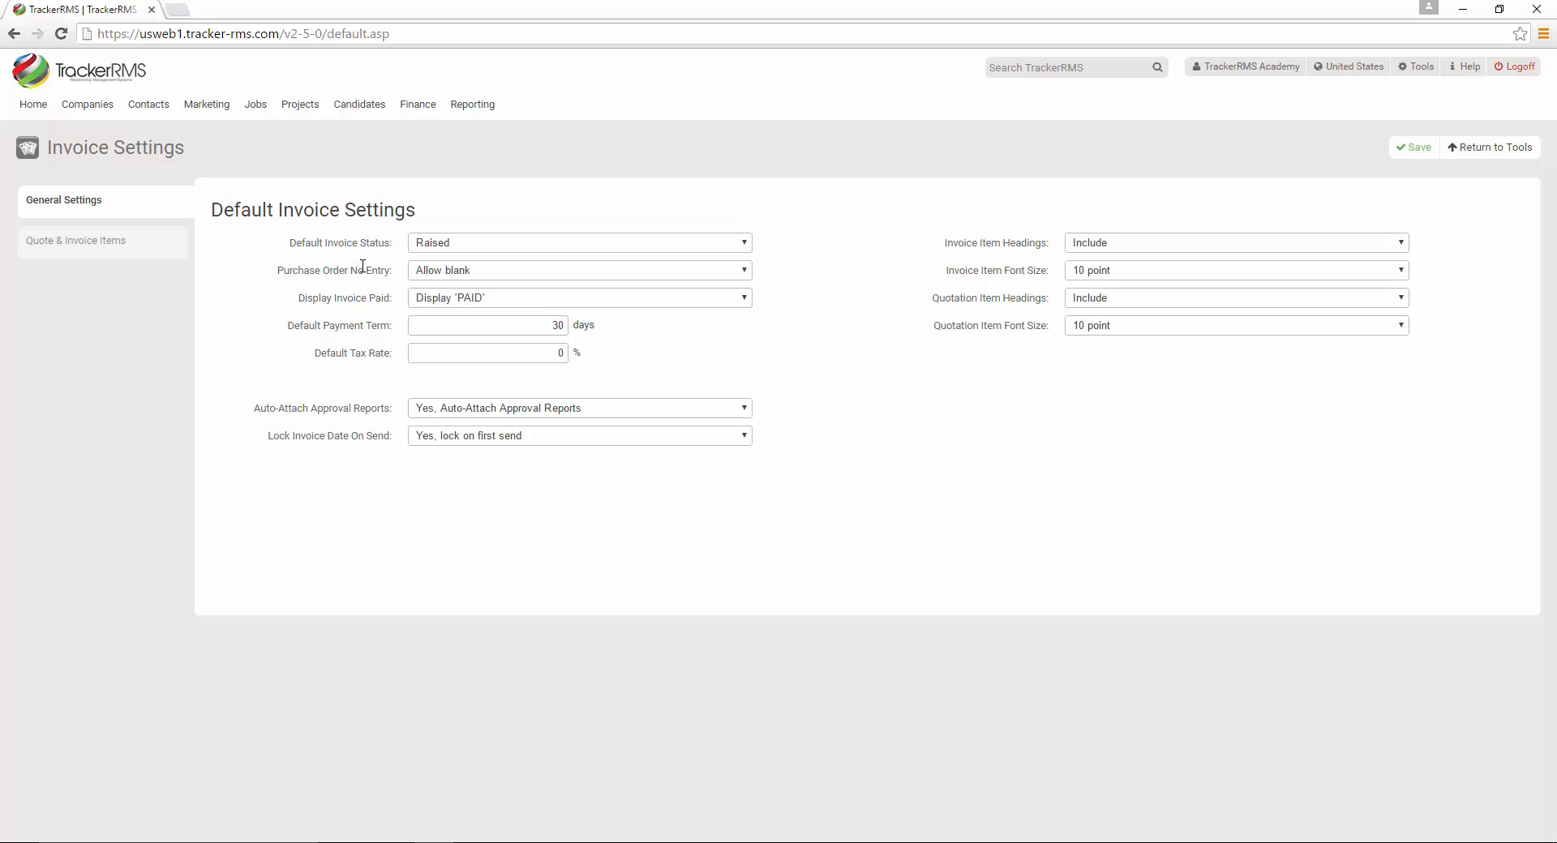
pyautogui.click(549, 245)
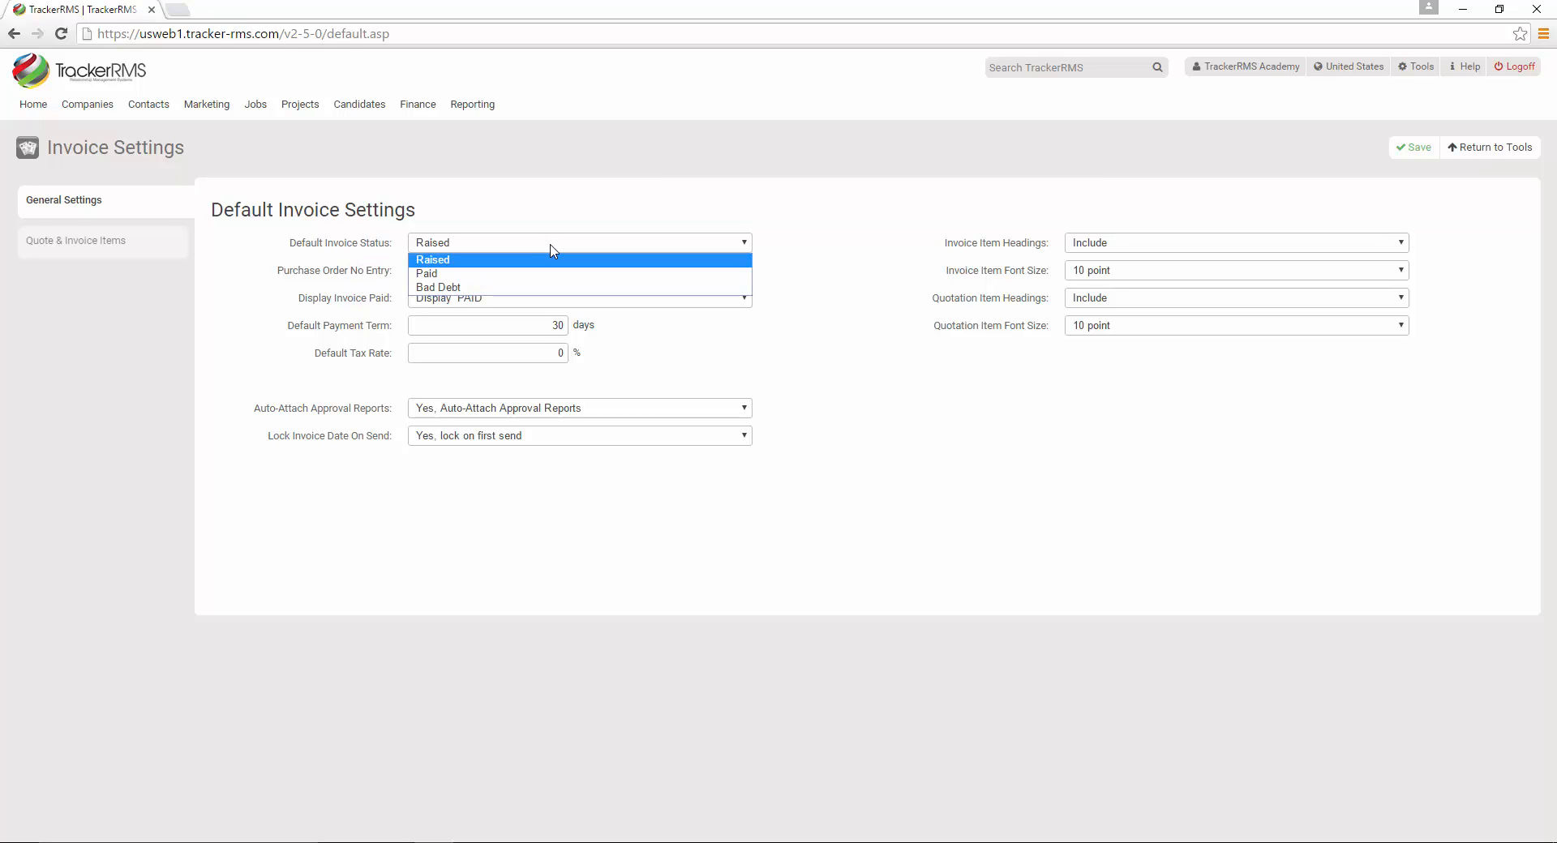
pyautogui.click(550, 249)
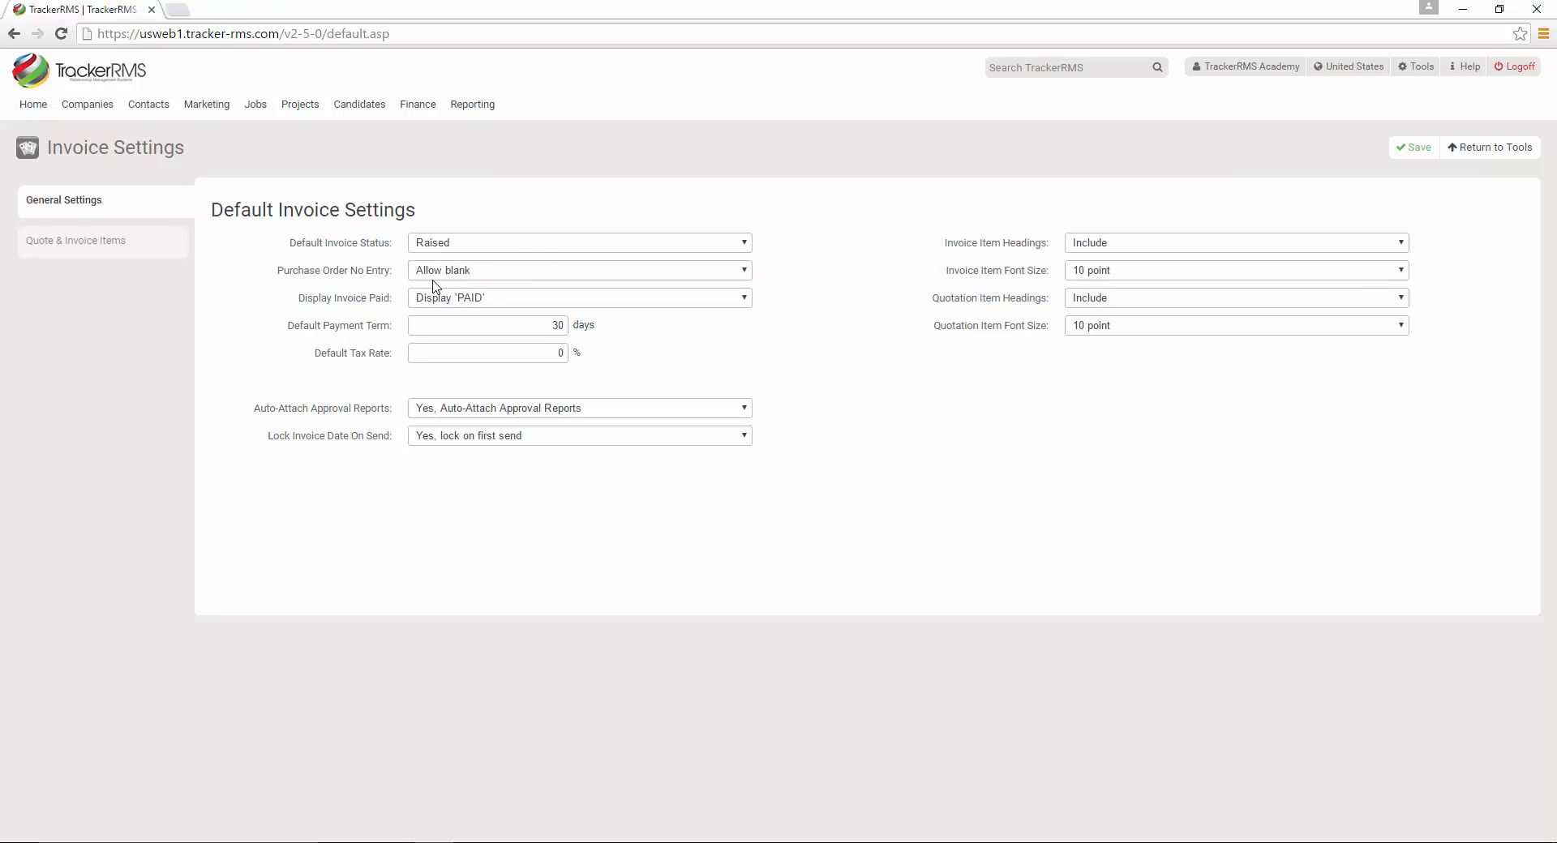
pyautogui.click(482, 274)
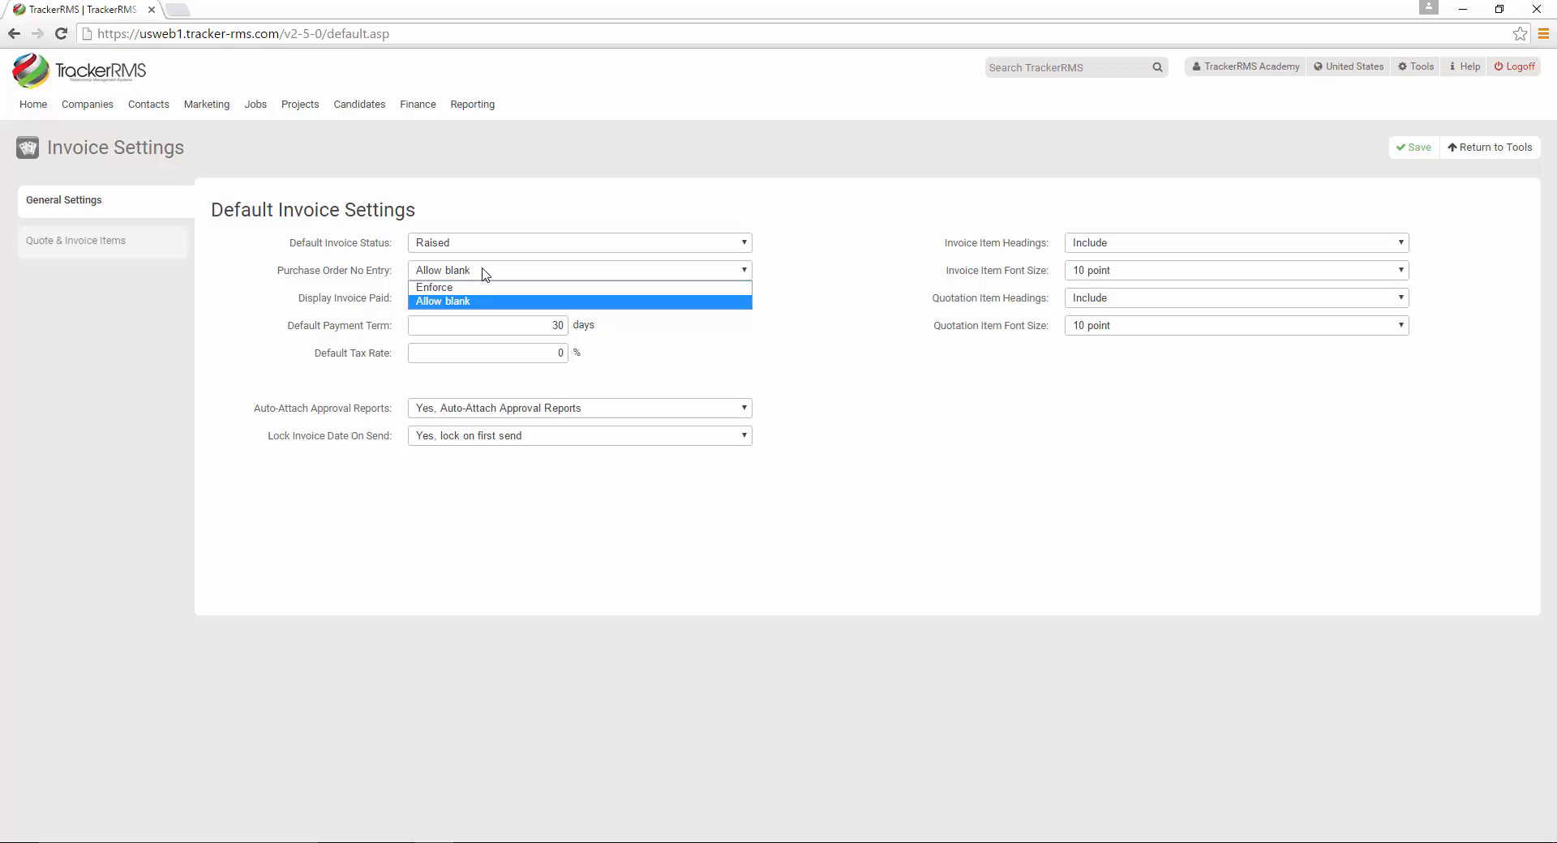
pyautogui.click(484, 275)
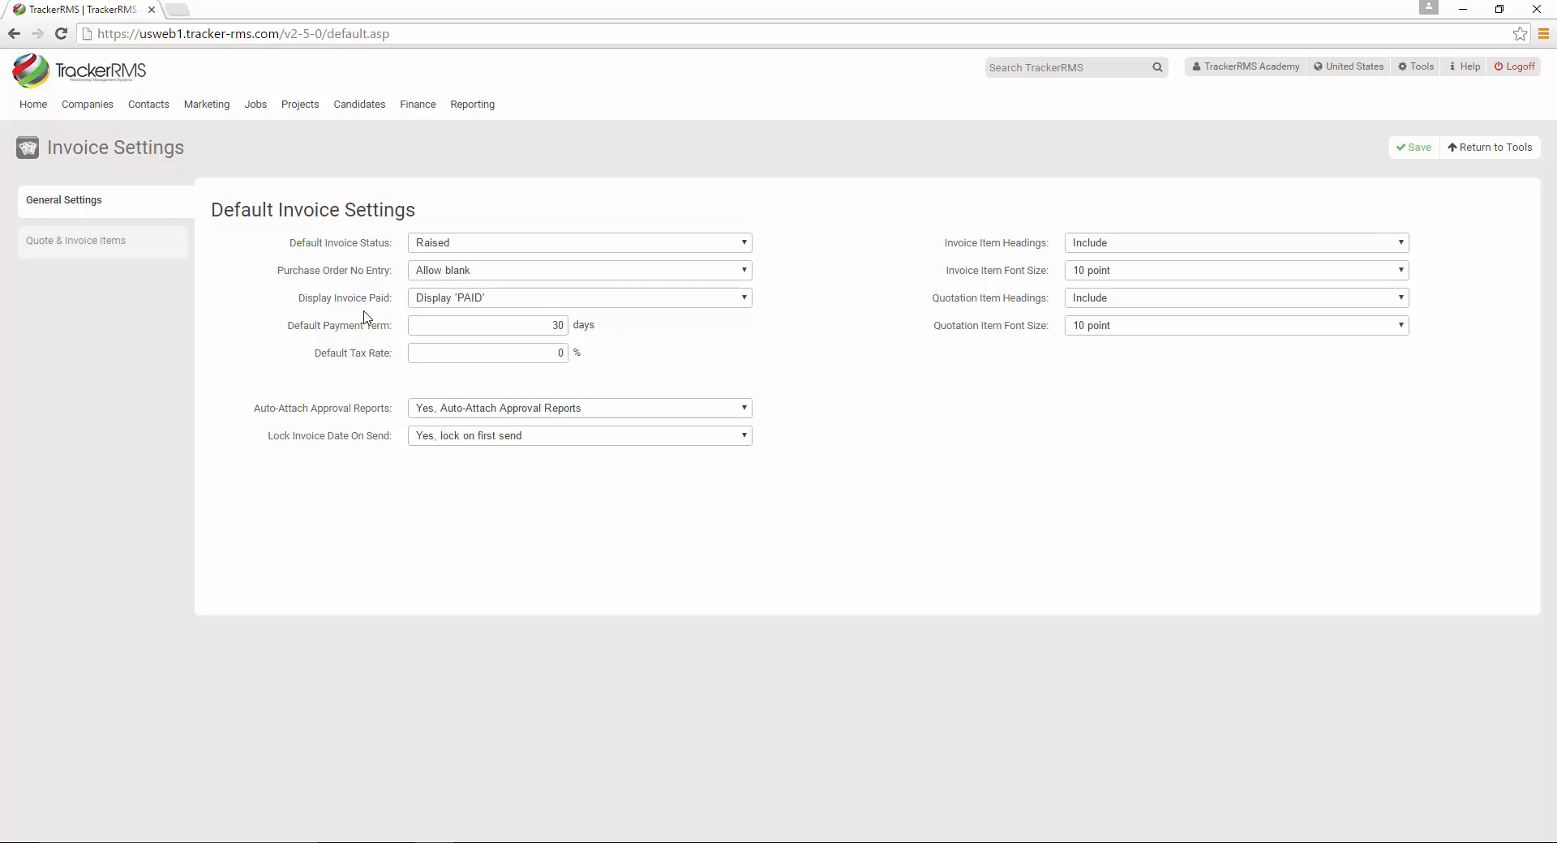
pyautogui.click(548, 300)
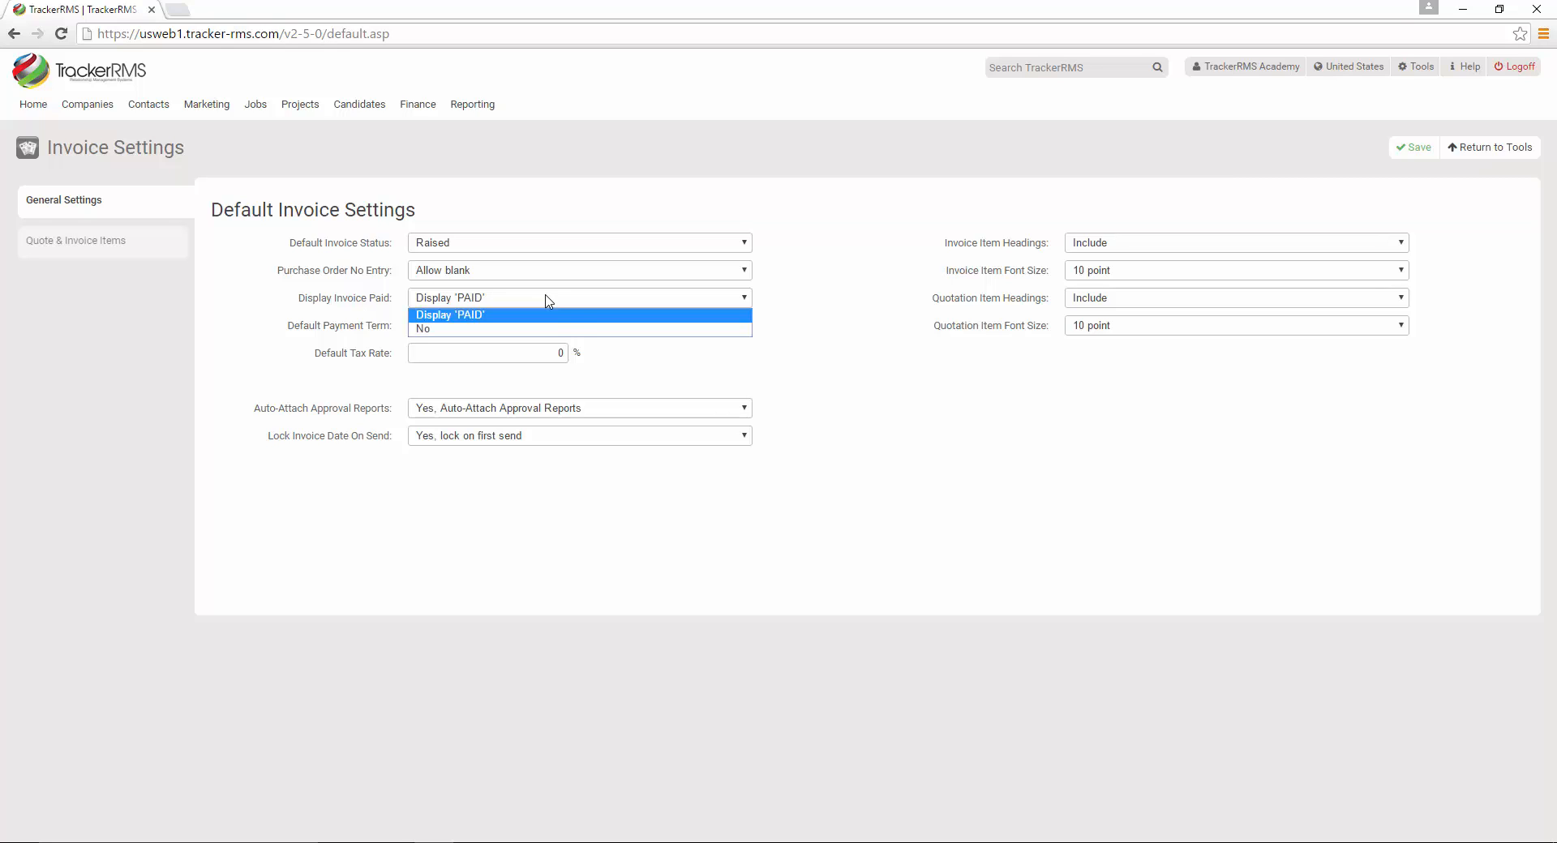
pyautogui.click(547, 300)
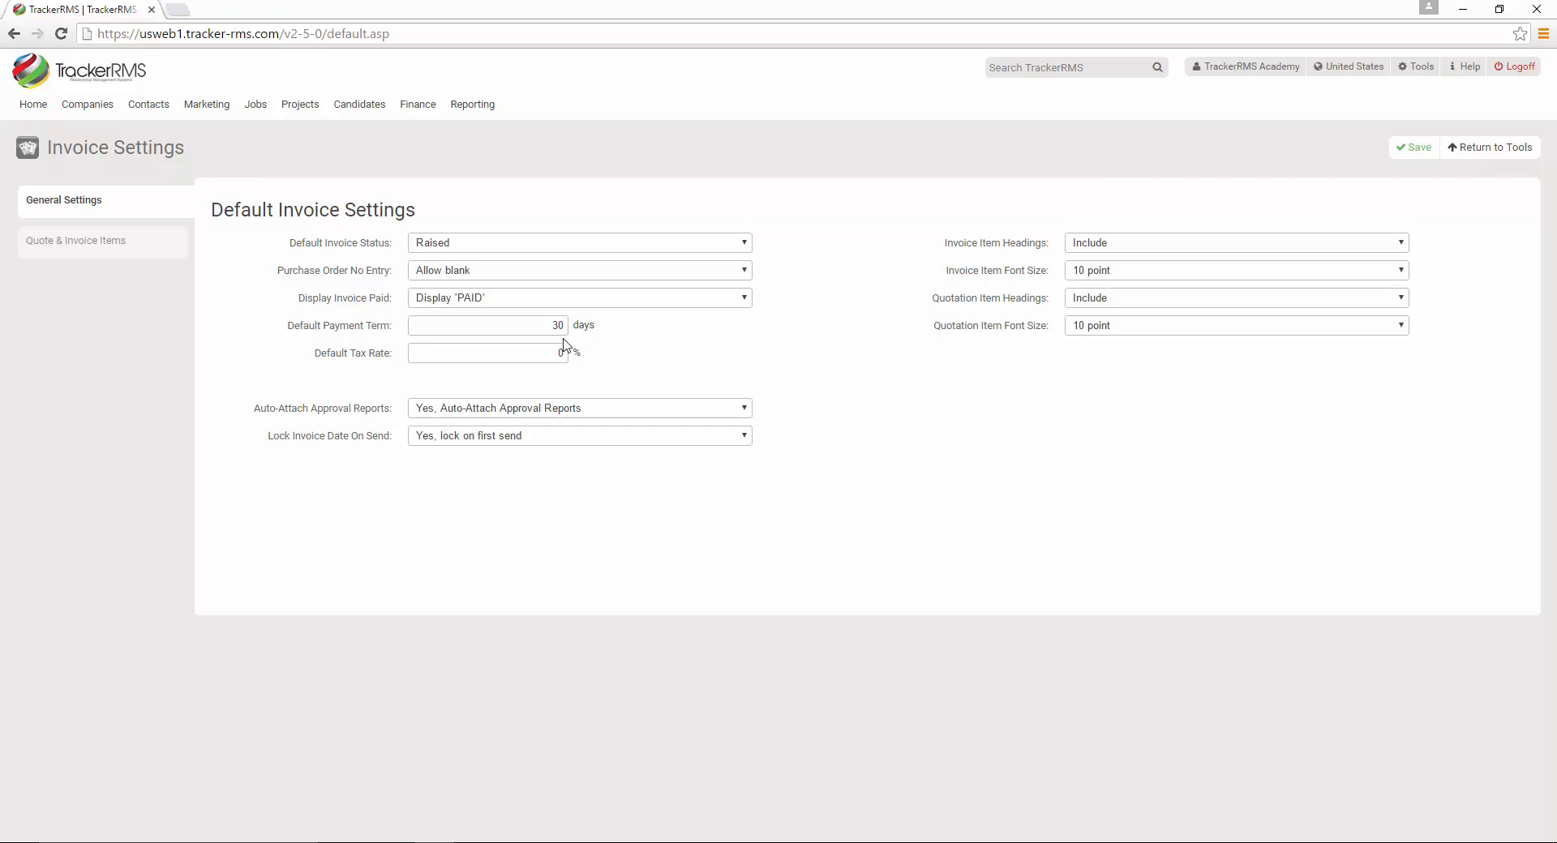
# Step: Review the options for auto-attaching approval reports and for locking the invoice date on send
pyautogui.click(527, 412)
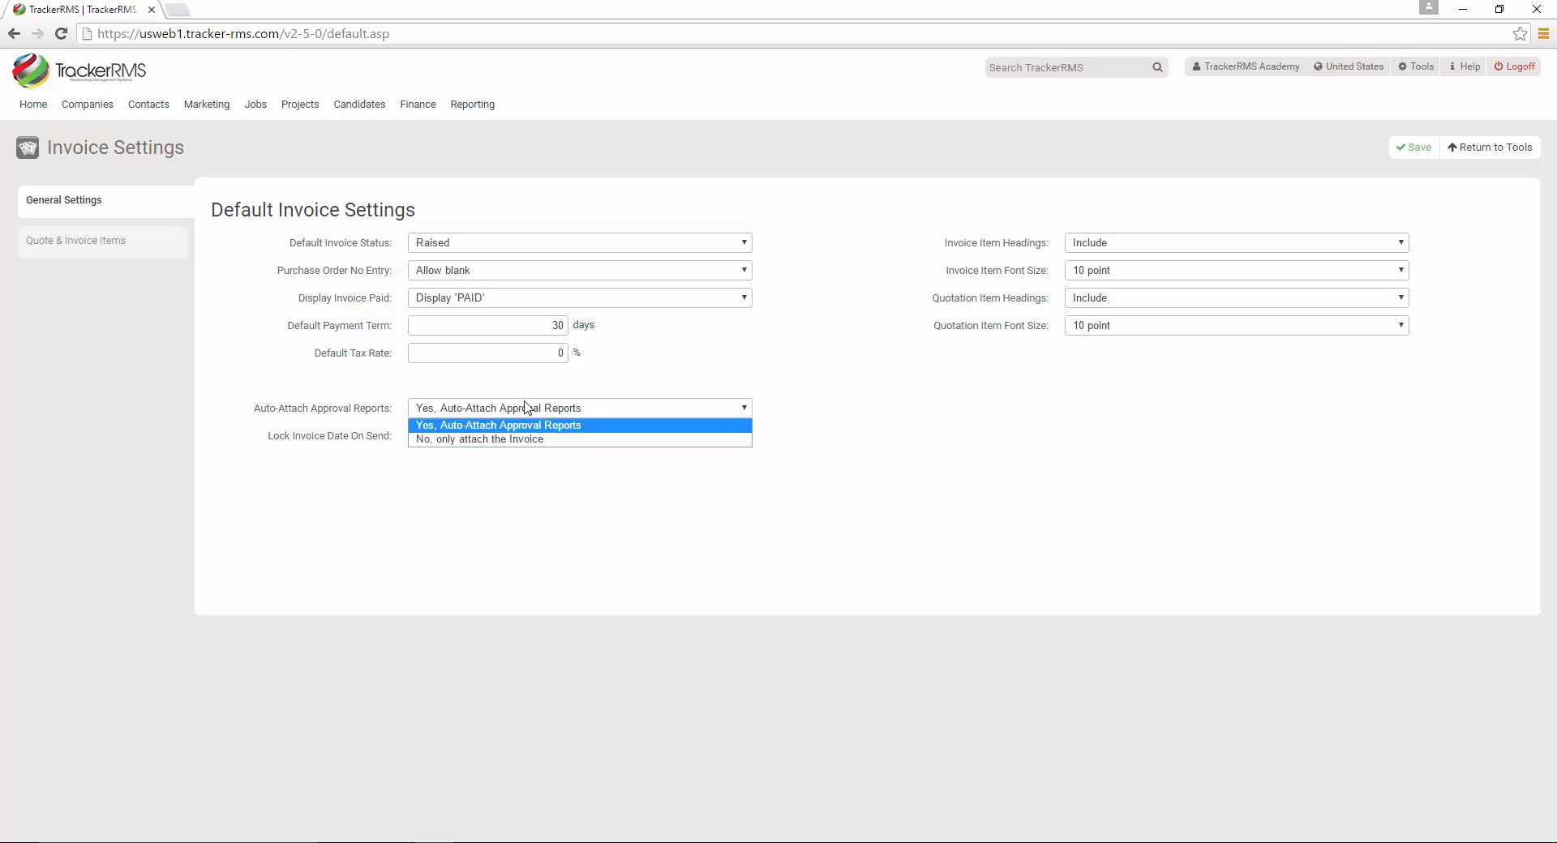
pyautogui.click(523, 388)
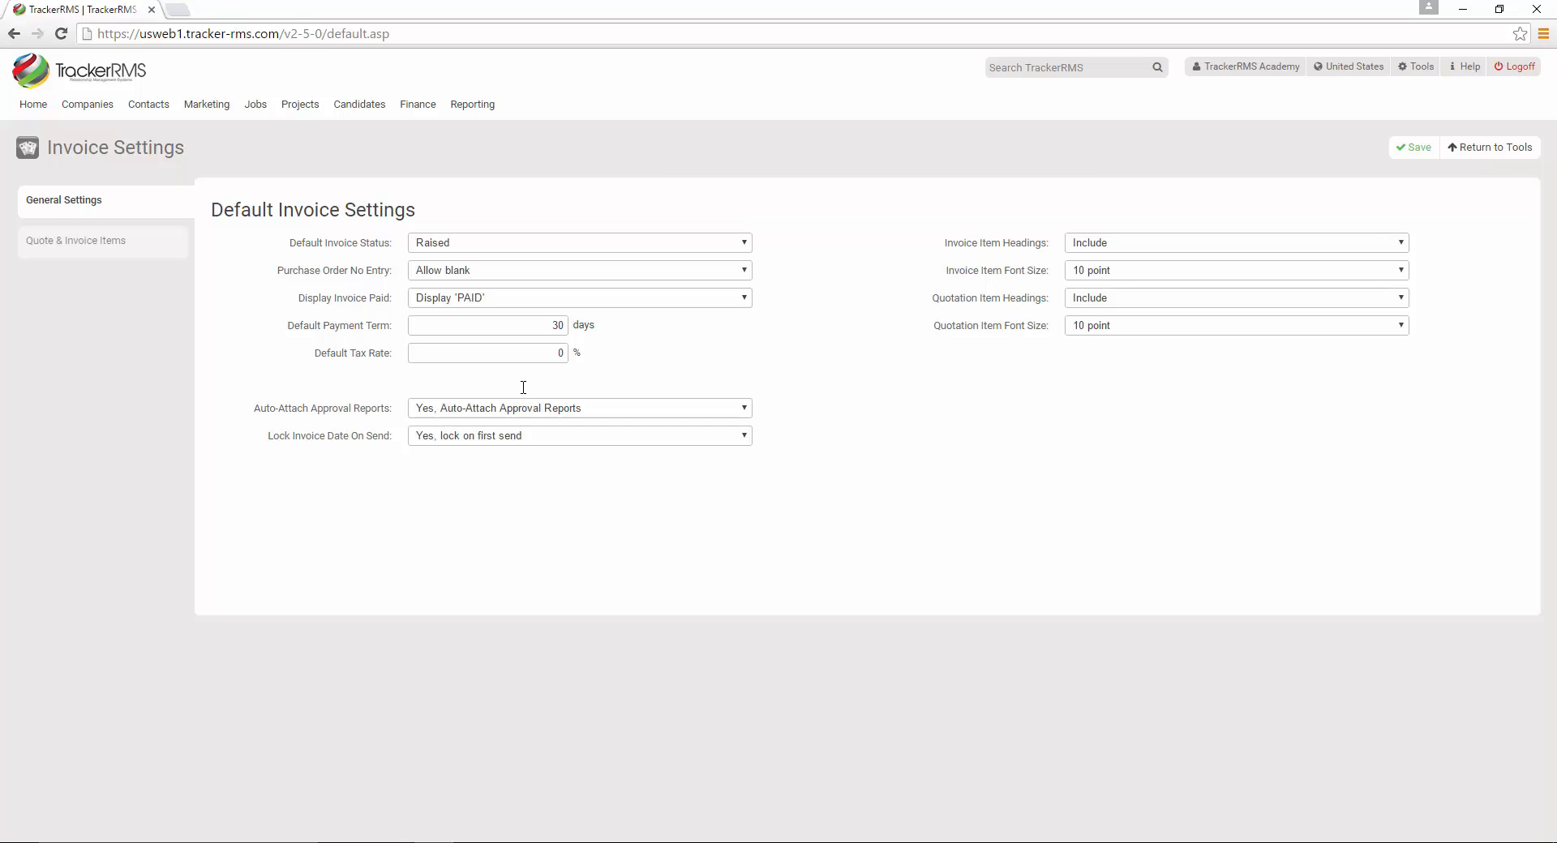
pyautogui.click(505, 438)
pyautogui.click(502, 441)
# Step: Review the choices for invoice item headings, invoice item font size and quotation item headings
pyautogui.click(1120, 250)
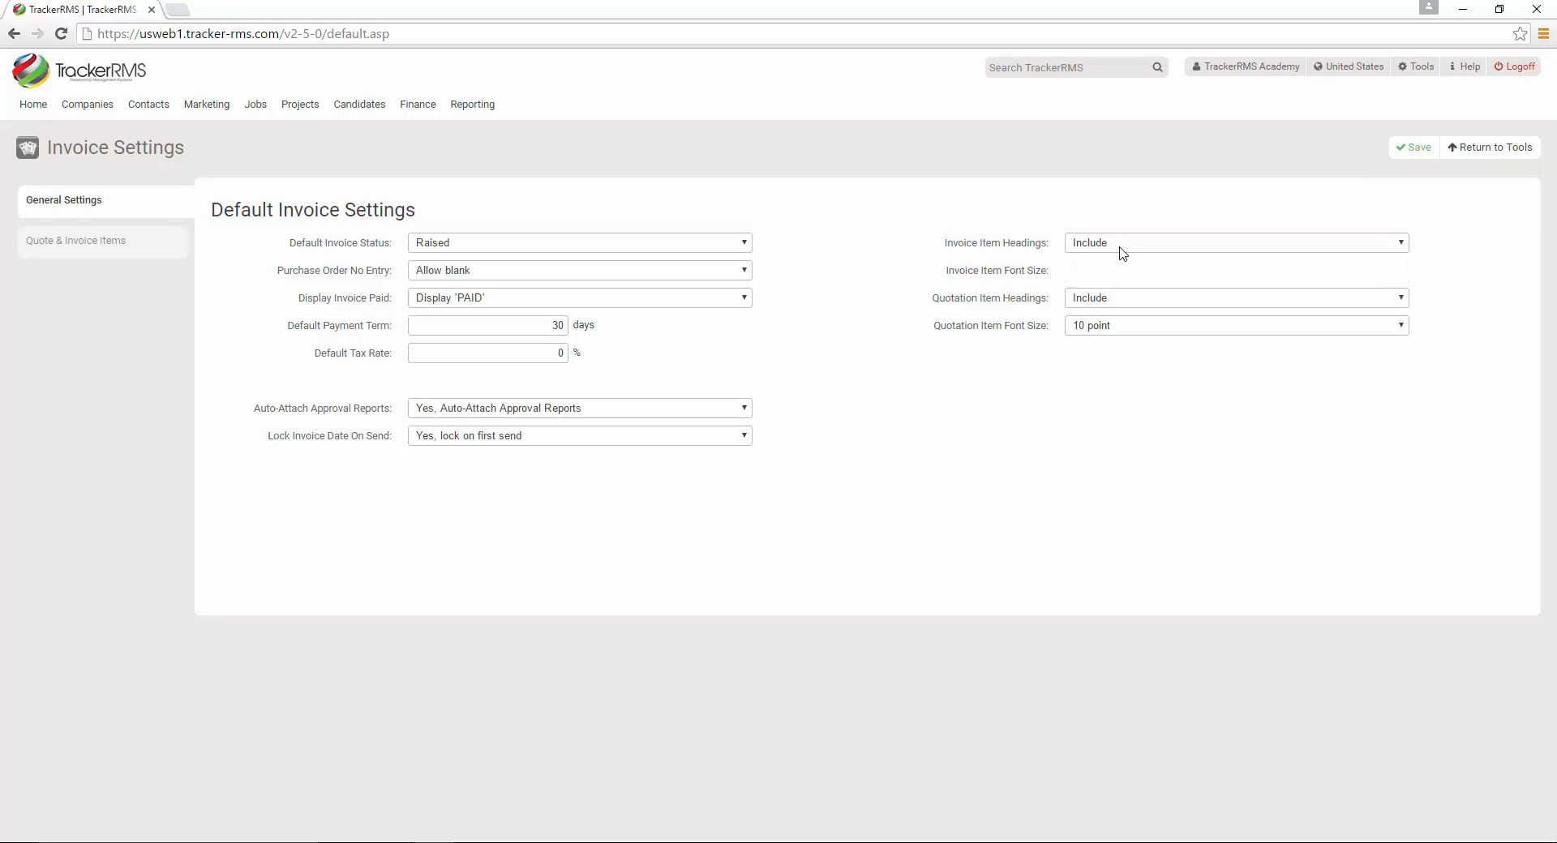
pyautogui.click(1119, 252)
pyautogui.click(1119, 271)
pyautogui.click(1118, 274)
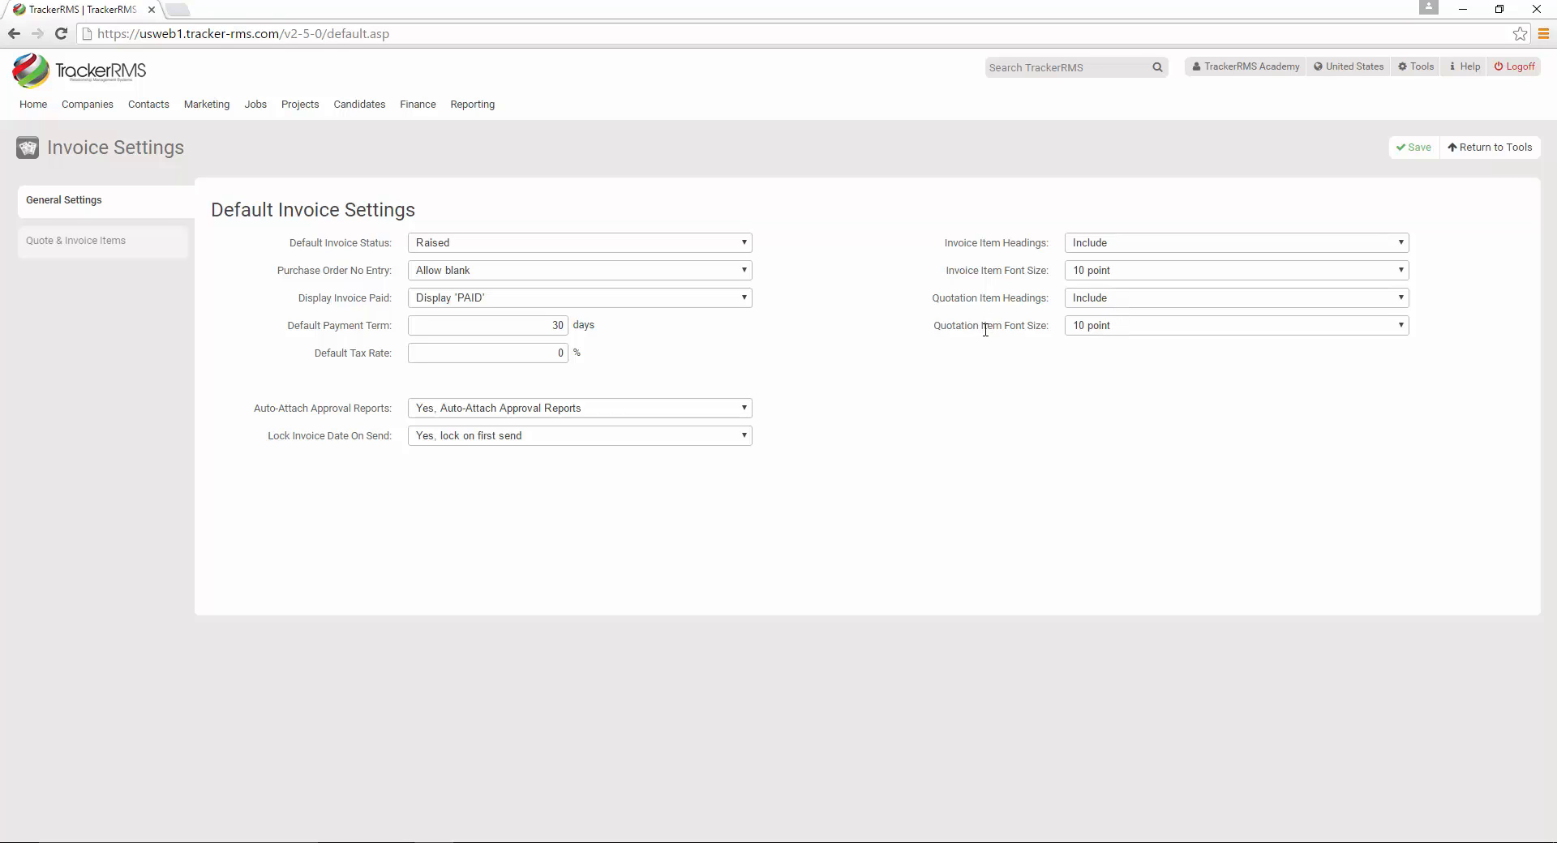
pyautogui.click(1109, 304)
pyautogui.click(1111, 308)
# Step: Show the Quote & Invoice Items settings and check the choices for the invoice's Line Total Value
pyautogui.click(93, 252)
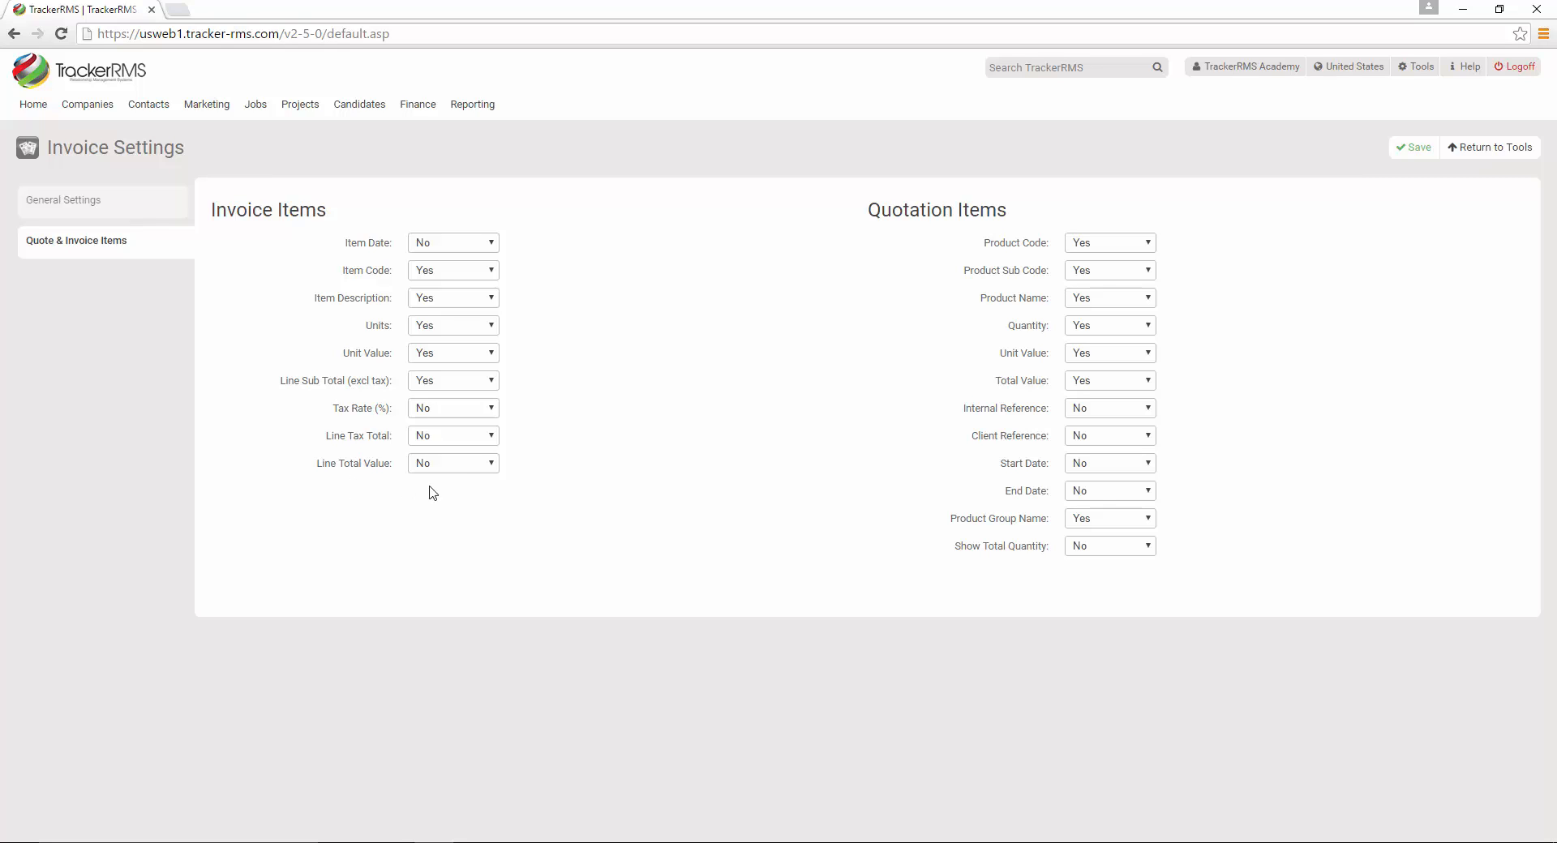
pyautogui.click(472, 467)
pyautogui.click(471, 476)
# Step: Open the template text of the Sales Invoice Template in the System folder of the standard templates
pyautogui.click(1429, 76)
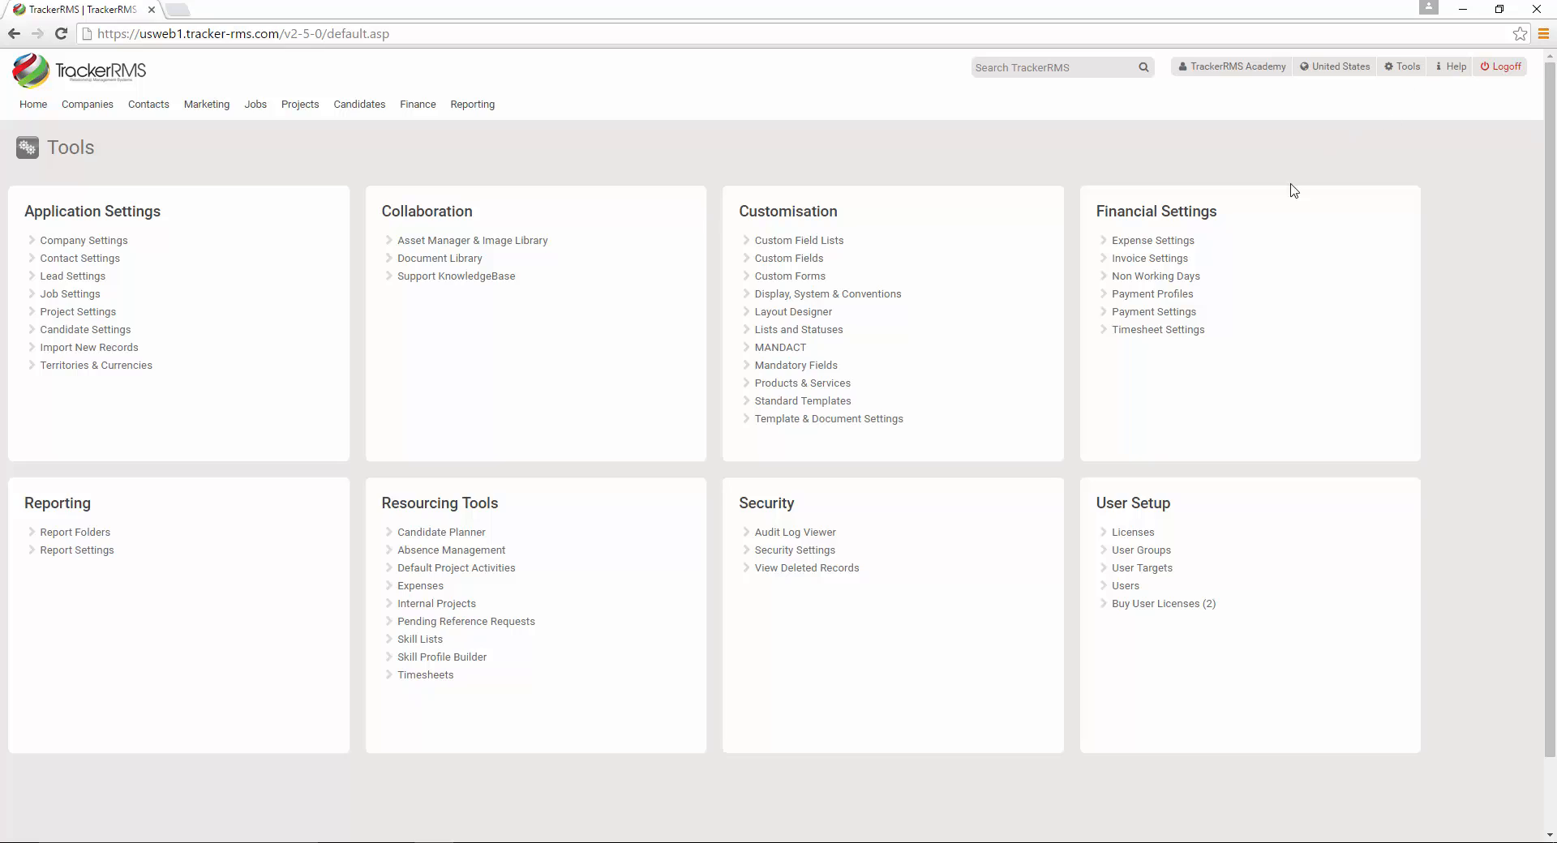
pyautogui.click(803, 403)
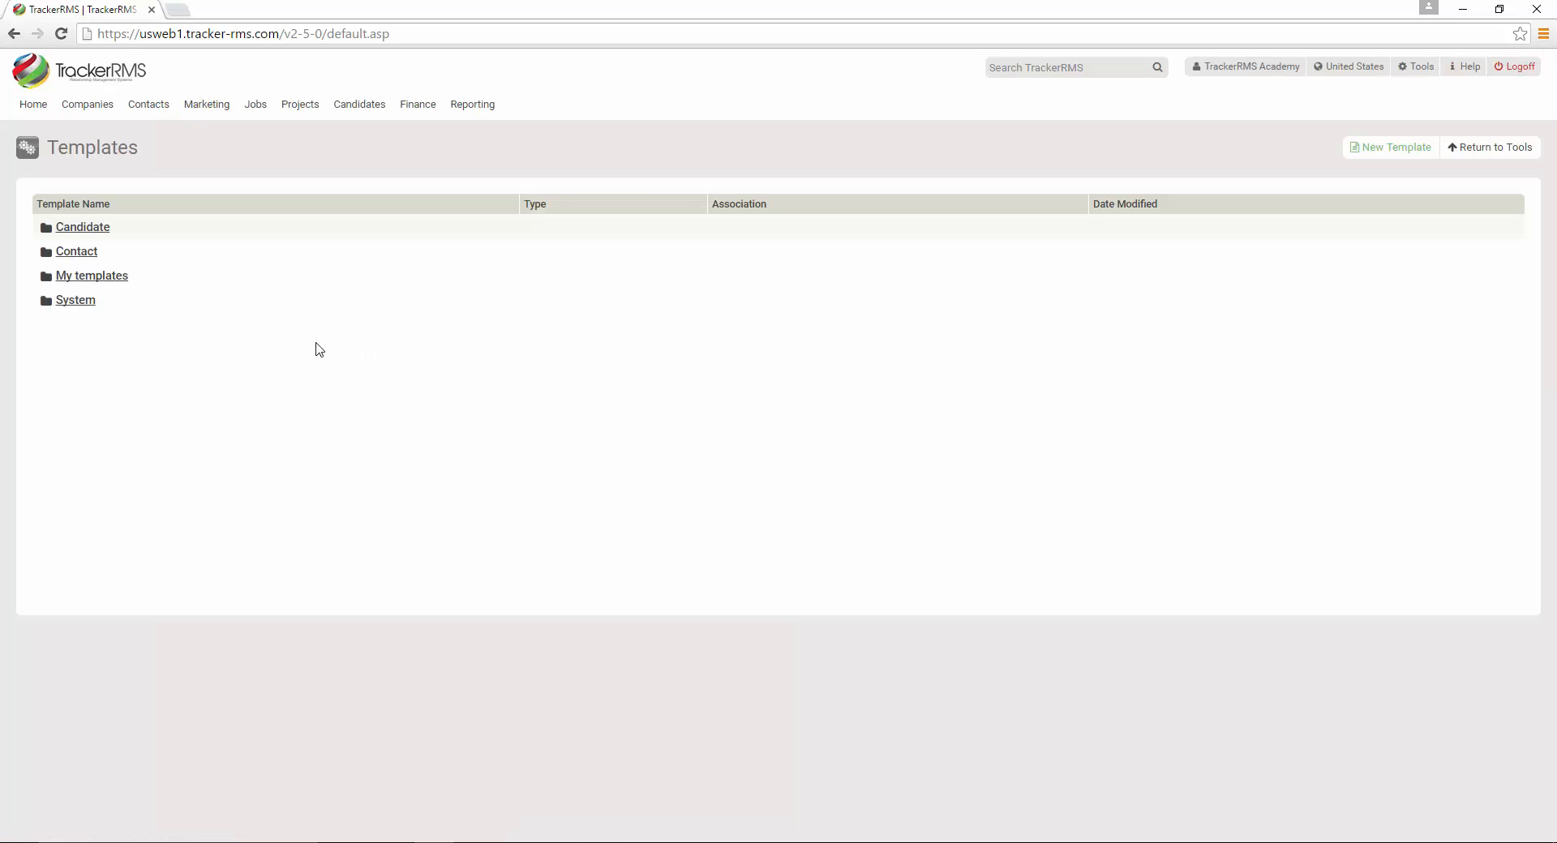
pyautogui.click(81, 305)
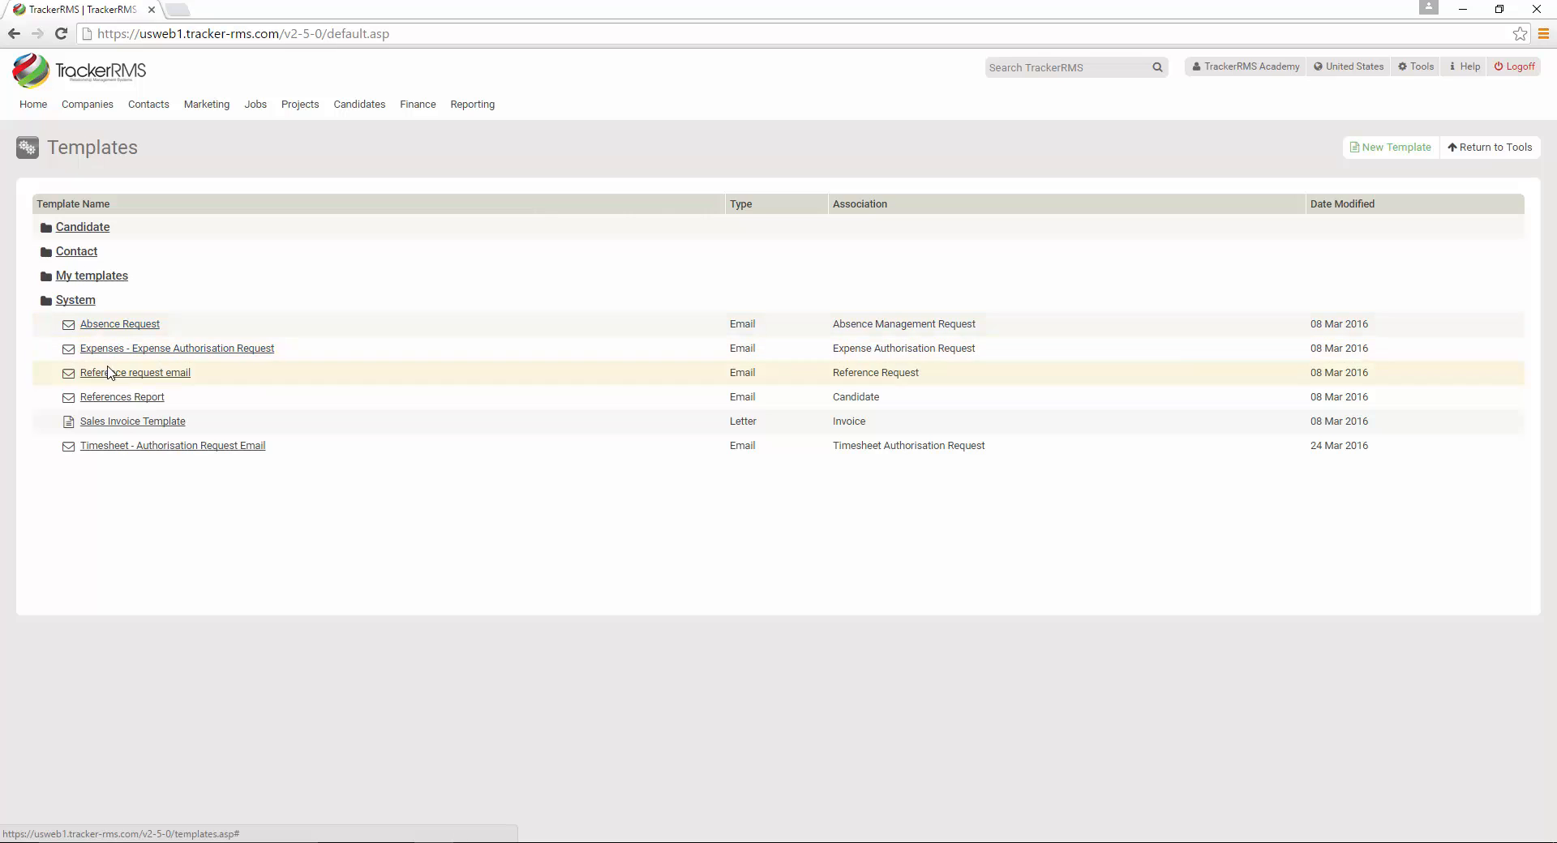
pyautogui.click(133, 423)
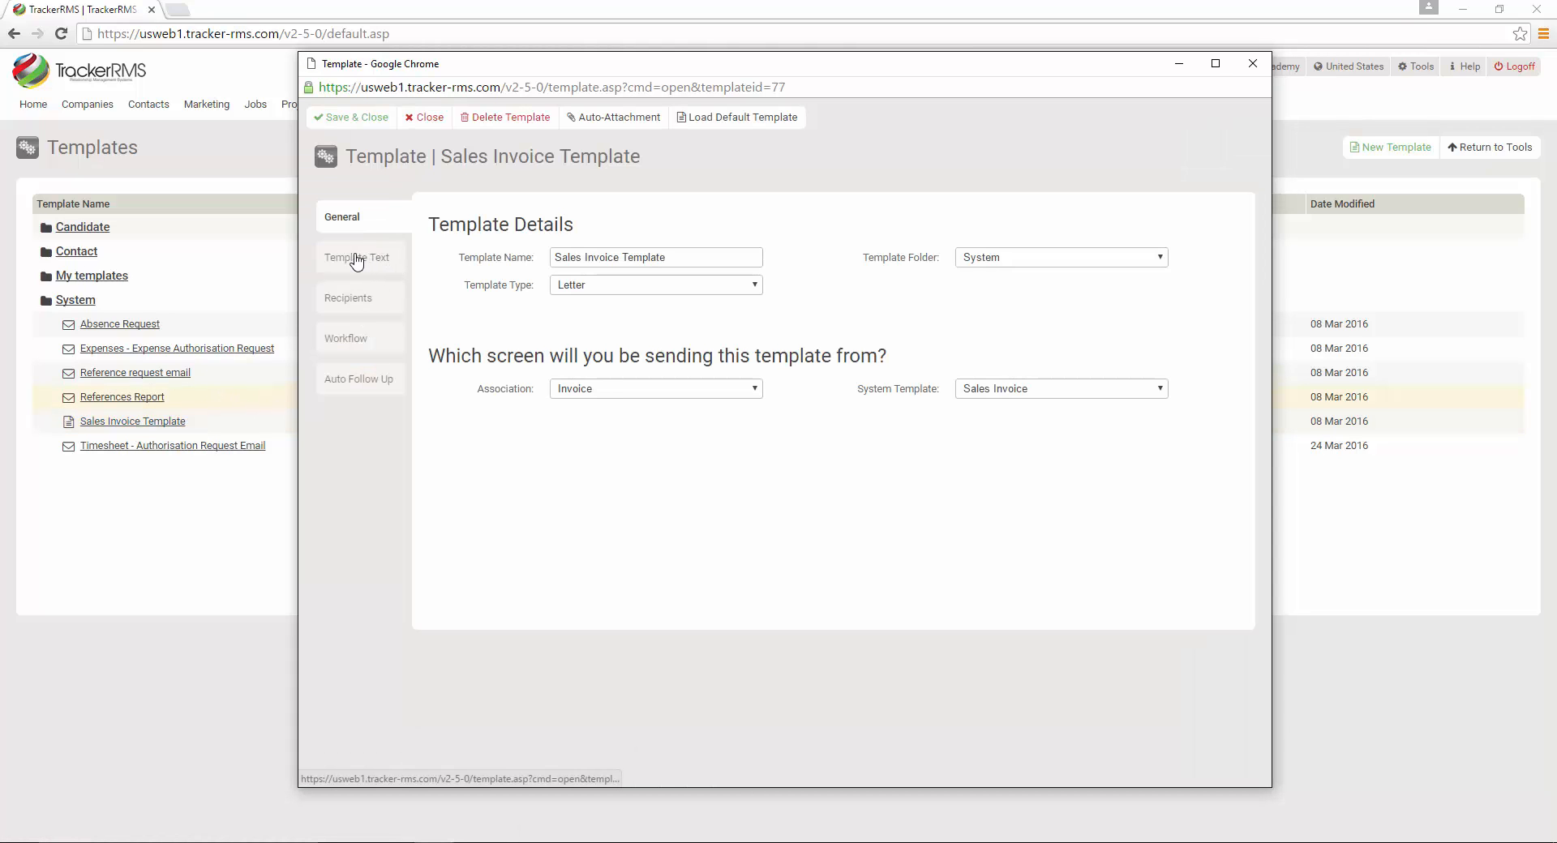
pyautogui.click(357, 258)
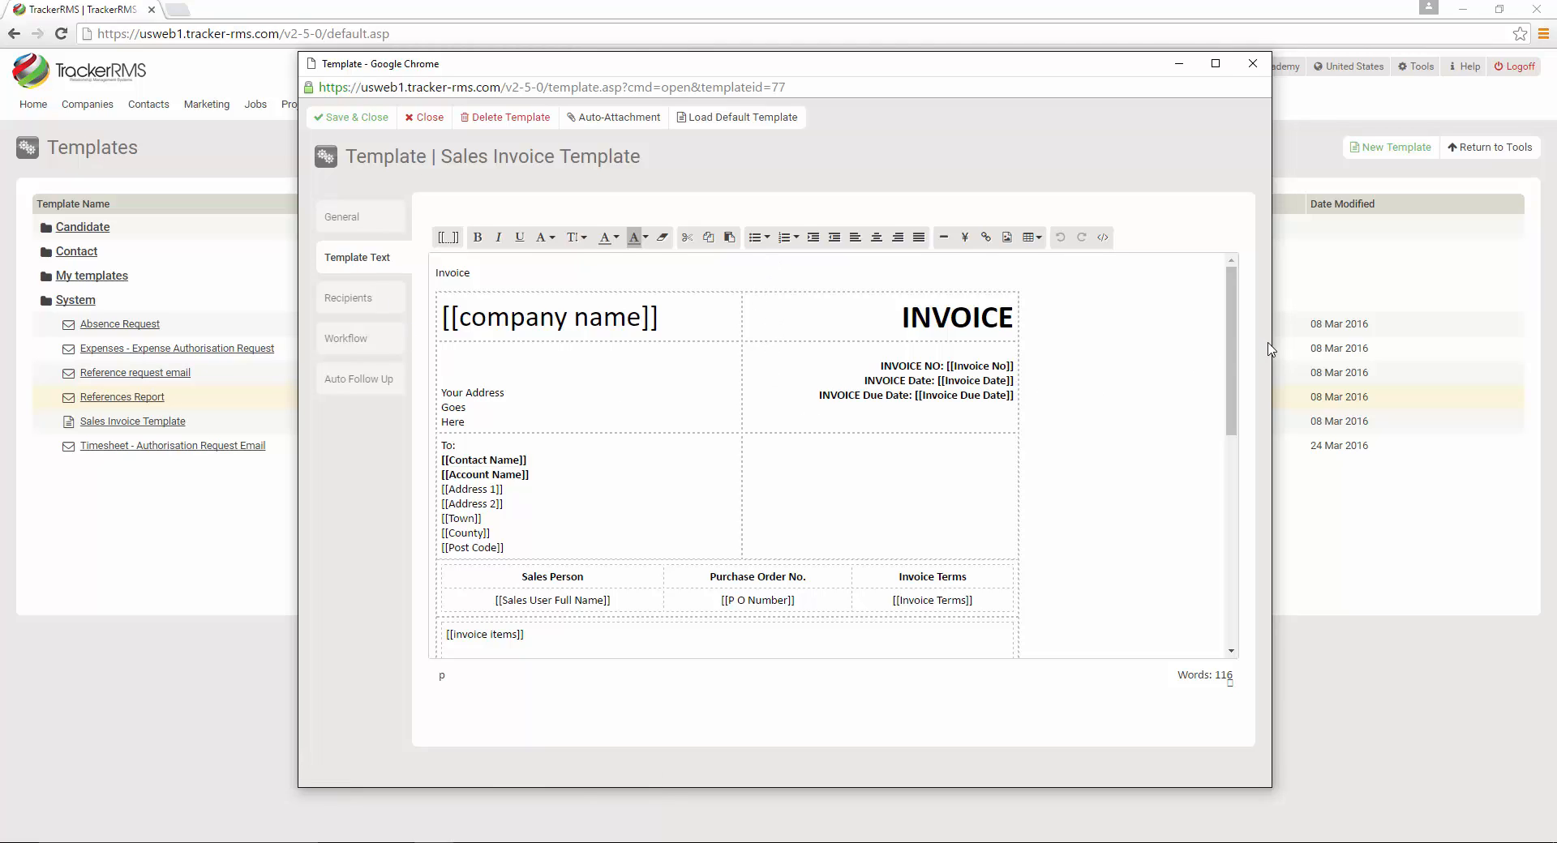
# Step: Examine the sales invoice template's merge fields, invoice items area, totals and payment footer, and close the template without saving
pyautogui.moveTo(1232, 301); pyautogui.dragTo(1243, 434)
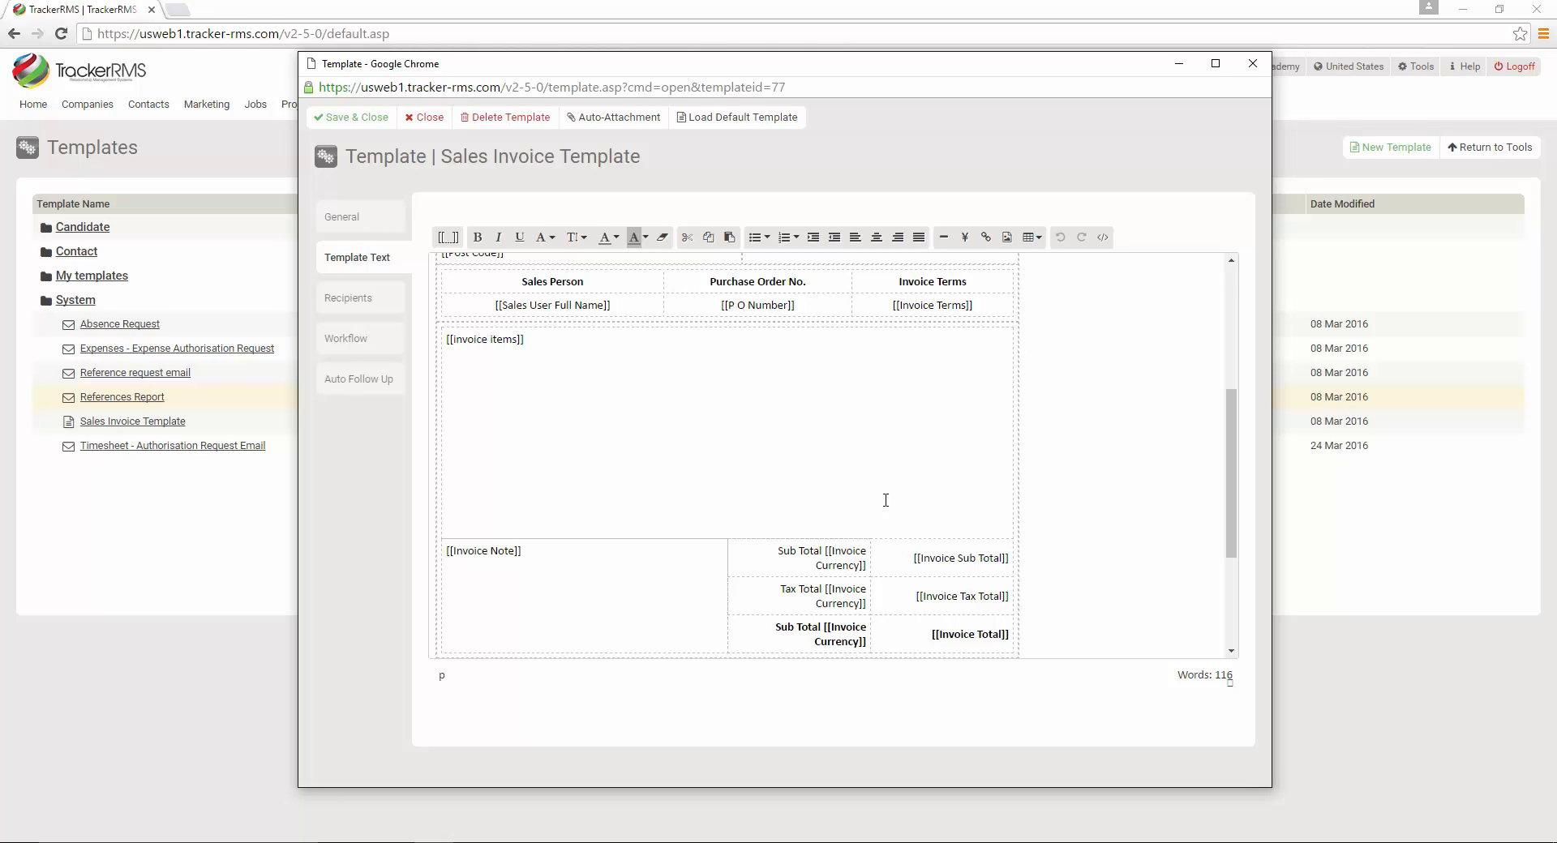
pyautogui.moveTo(1231, 451); pyautogui.dragTo(1264, 306)
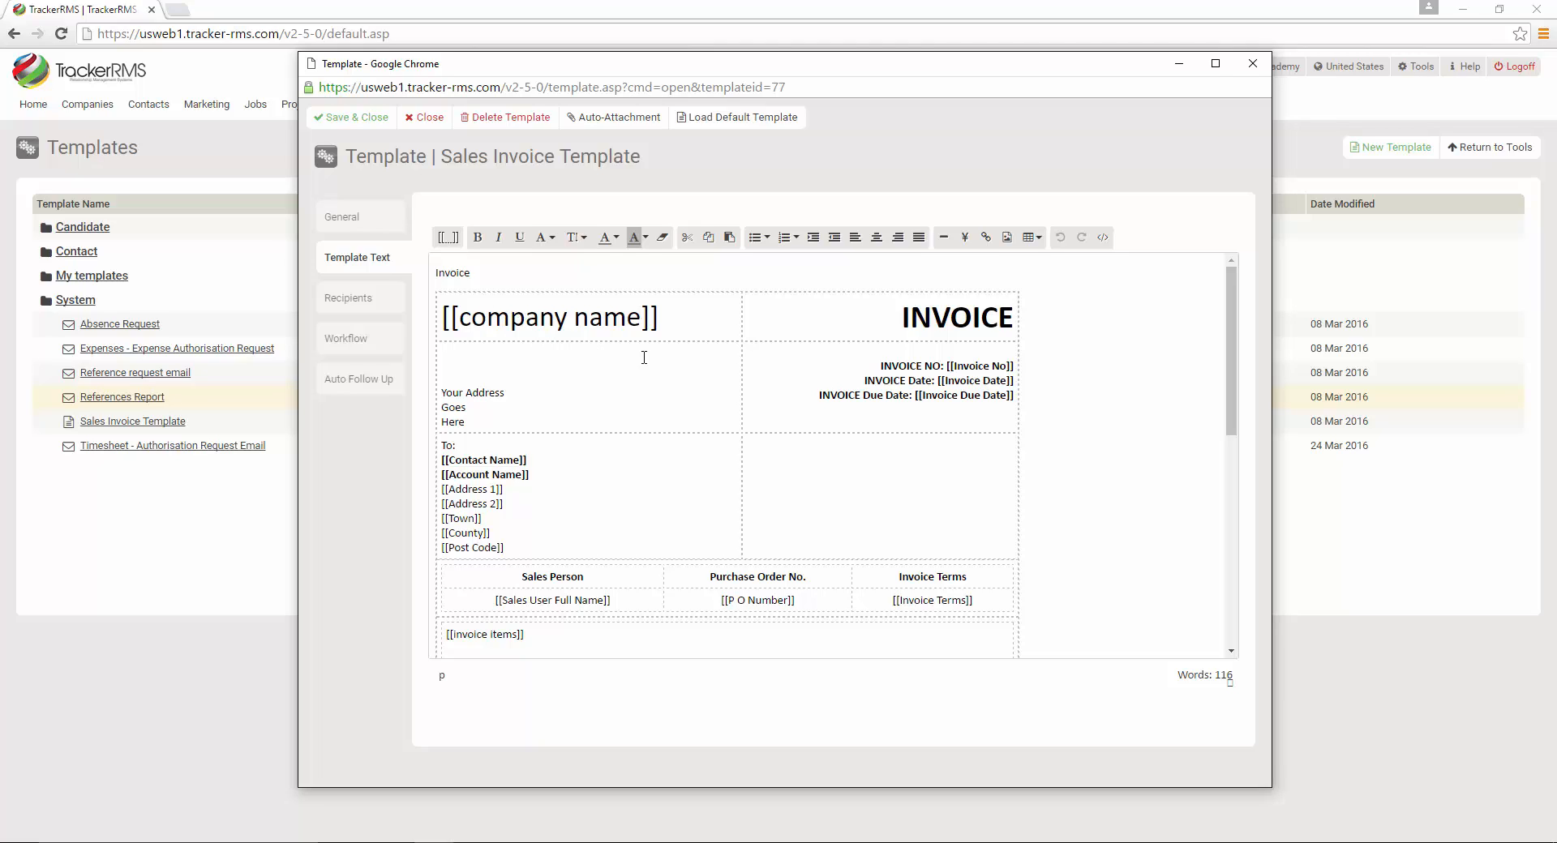
pyautogui.click(1008, 241)
pyautogui.moveTo(953, 366); pyautogui.dragTo(1013, 366)
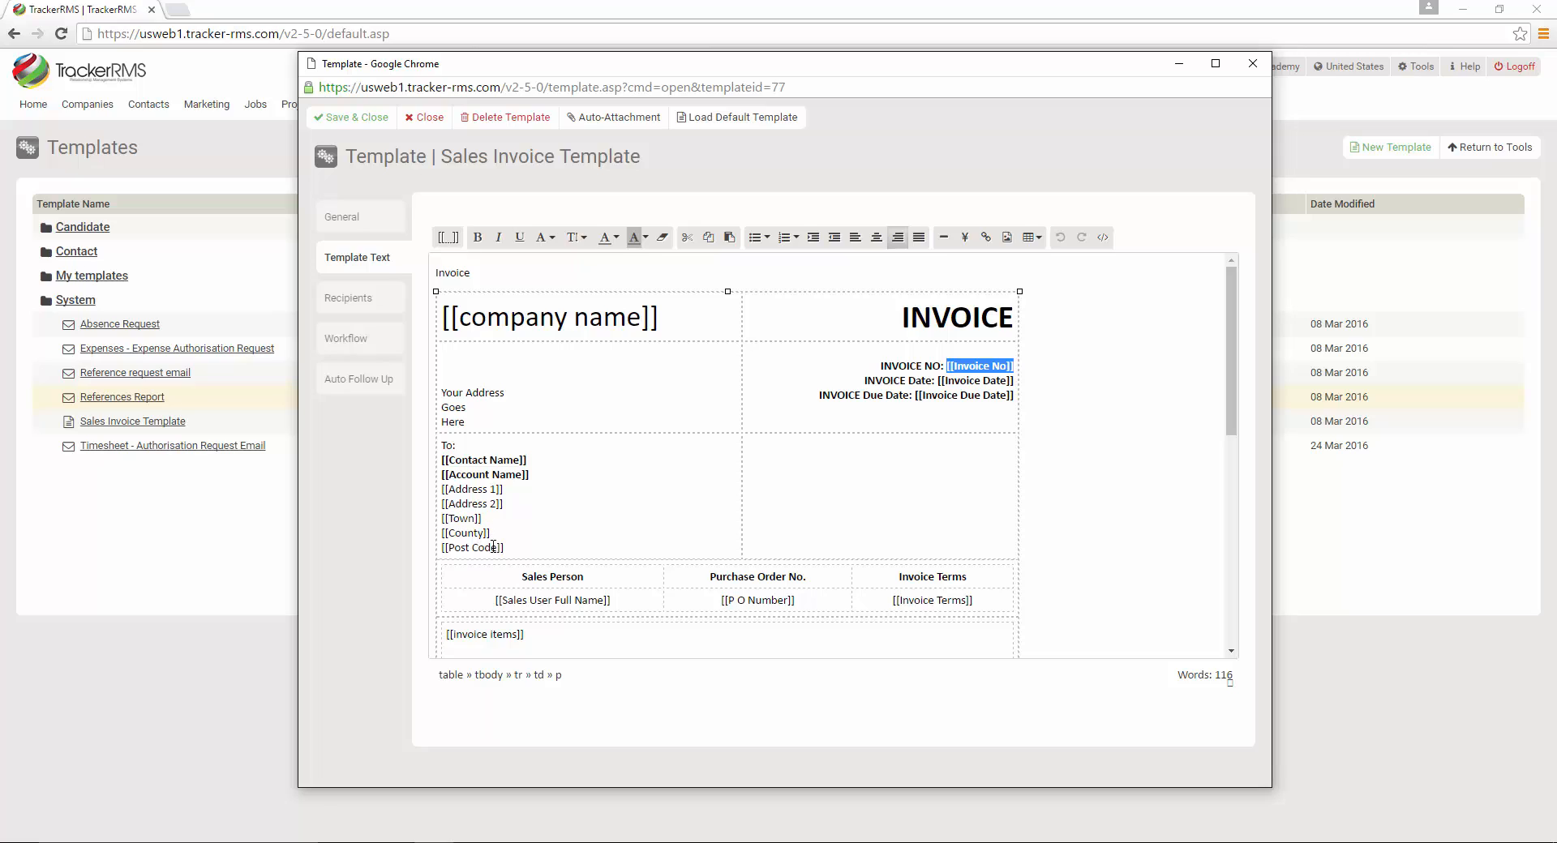
pyautogui.click(567, 515)
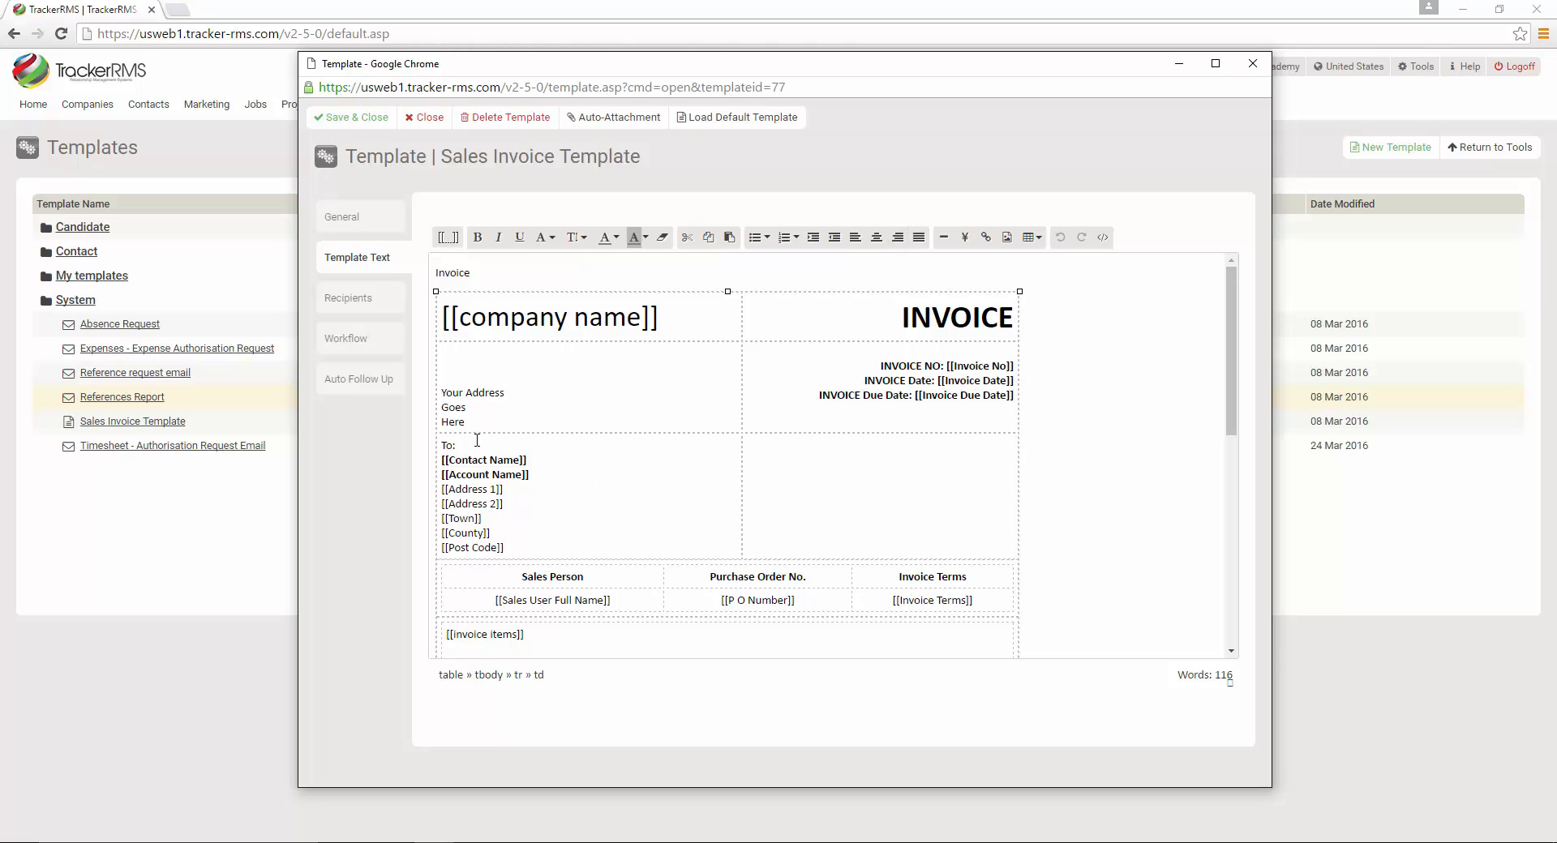
pyautogui.scroll(-1, 495, 430)
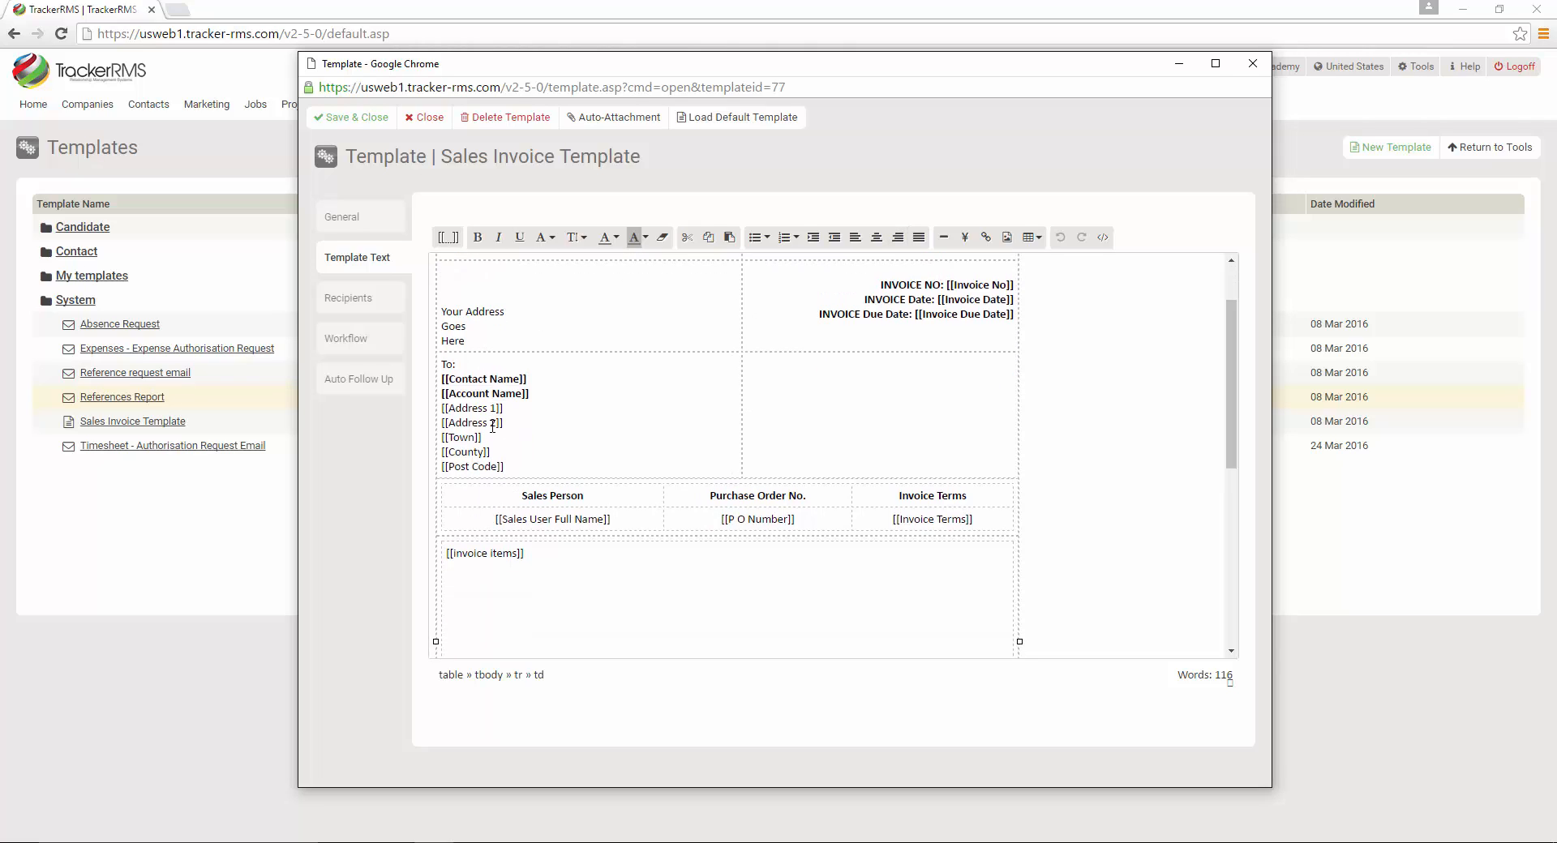
pyautogui.scroll(-5, 492, 425)
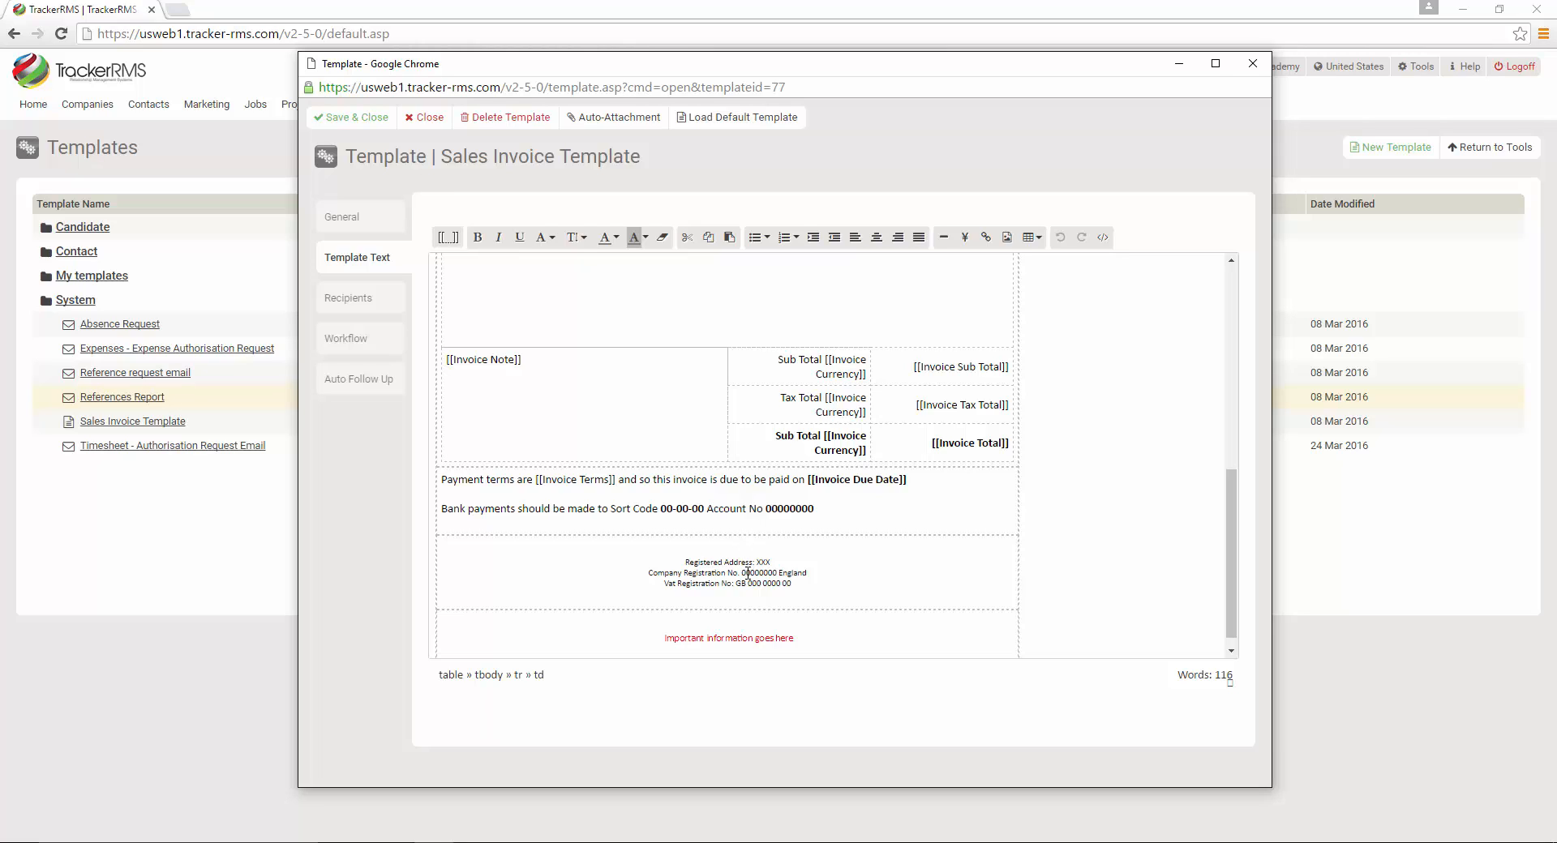
pyautogui.scroll(-1, 747, 573)
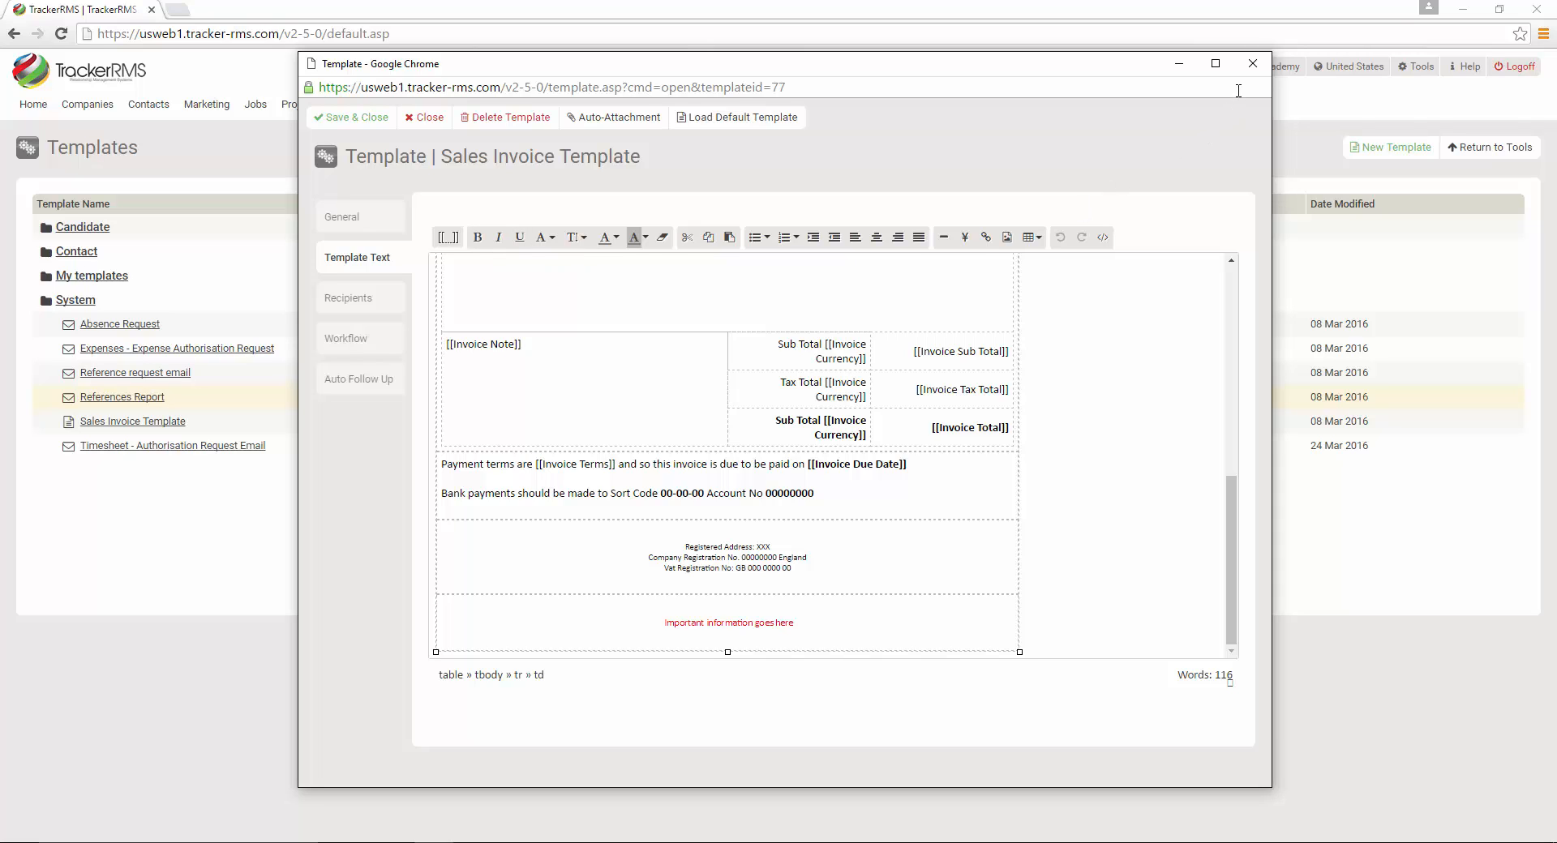
pyautogui.click(1253, 65)
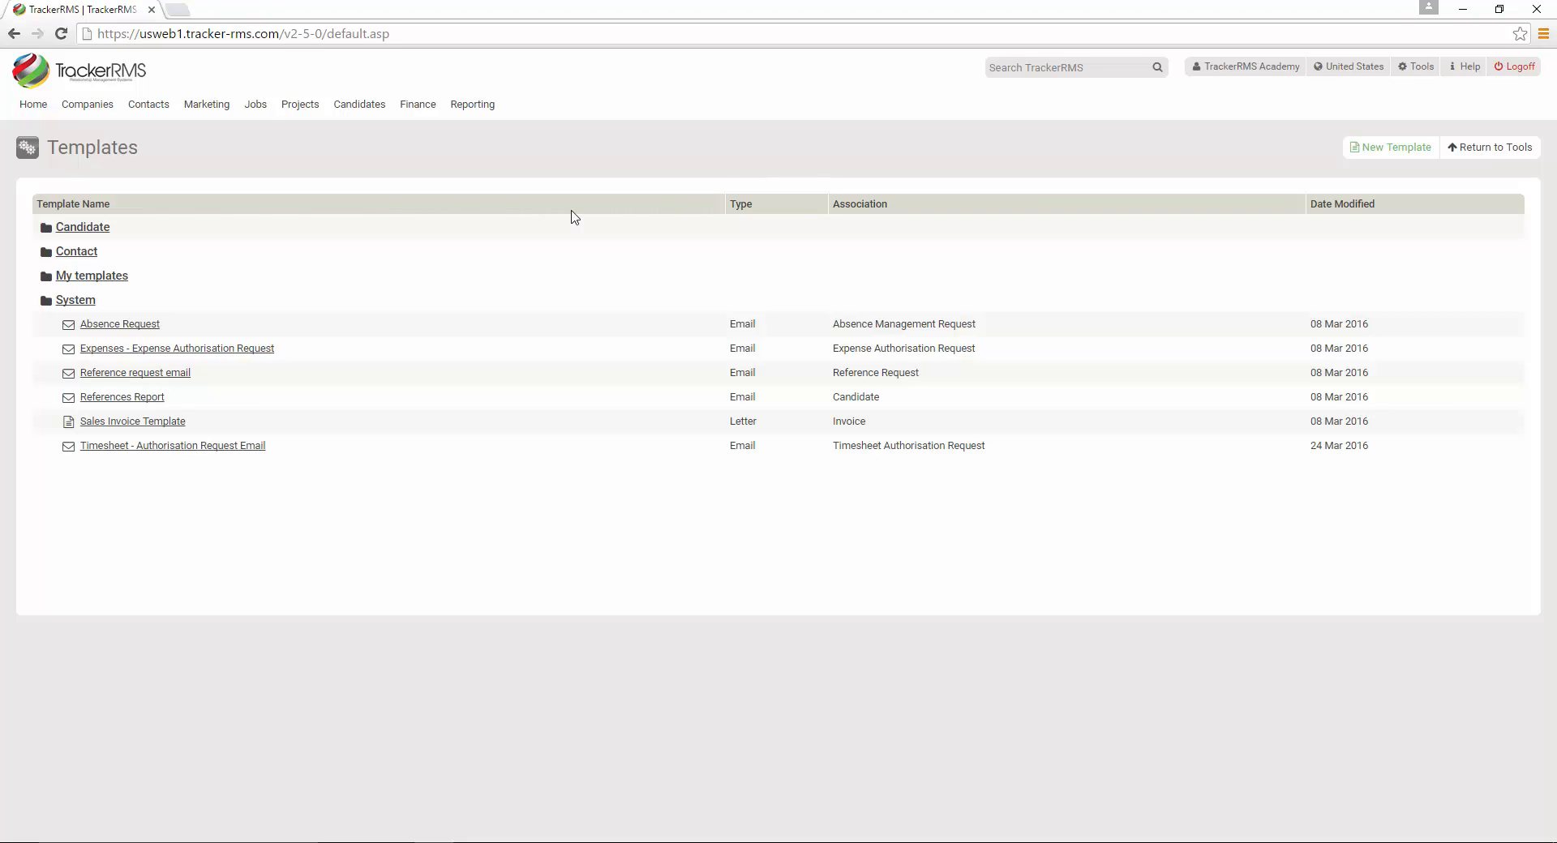
# Step: Open the Company A record and review its invoicing details, Tax Exempt choices and contact information
pyautogui.moveTo(94, 114)
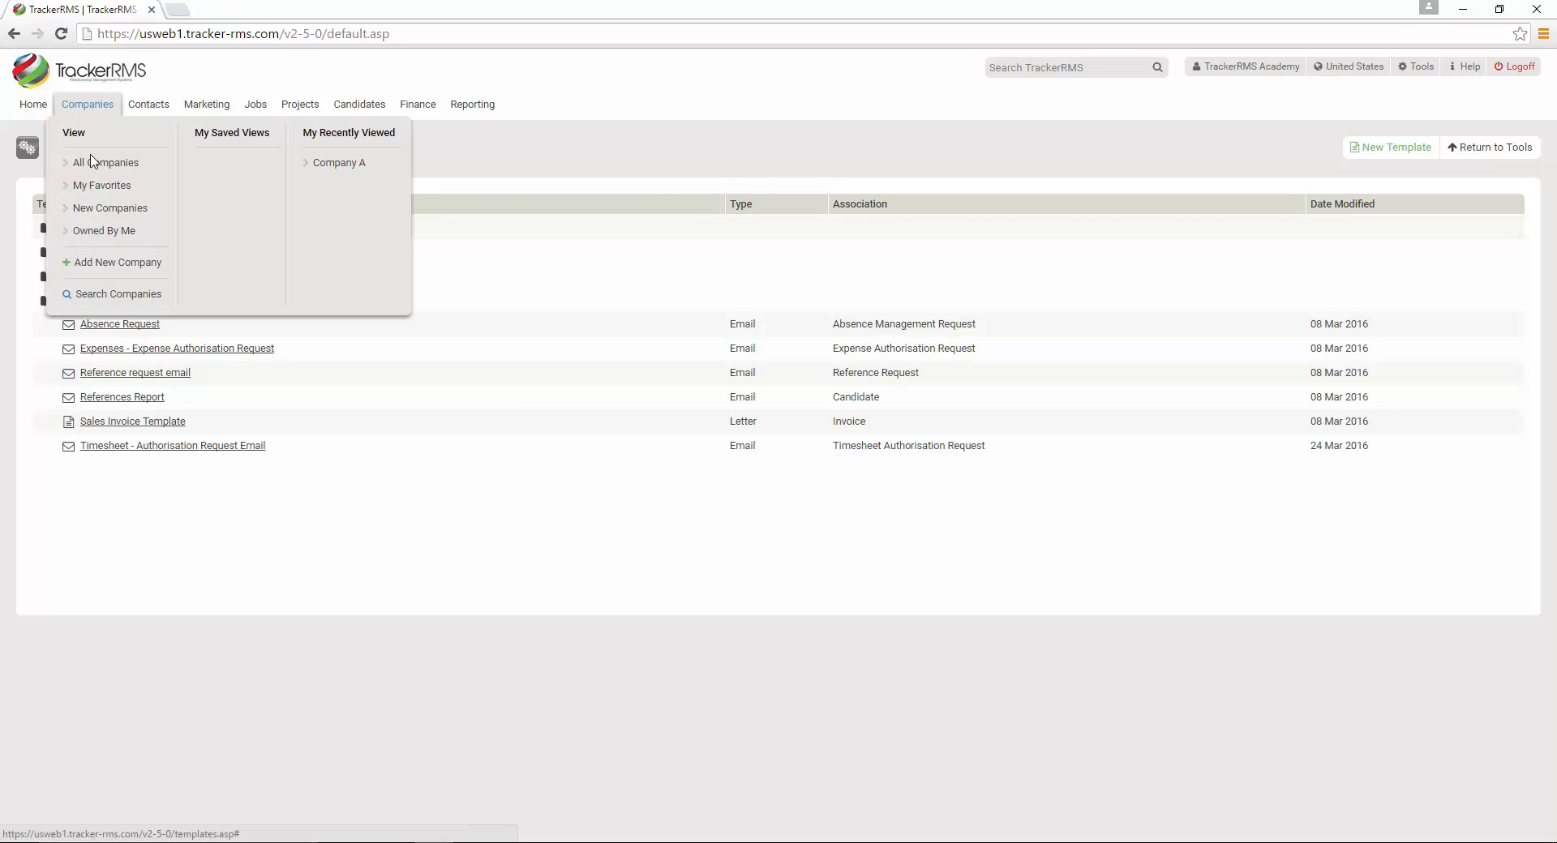
pyautogui.click(354, 165)
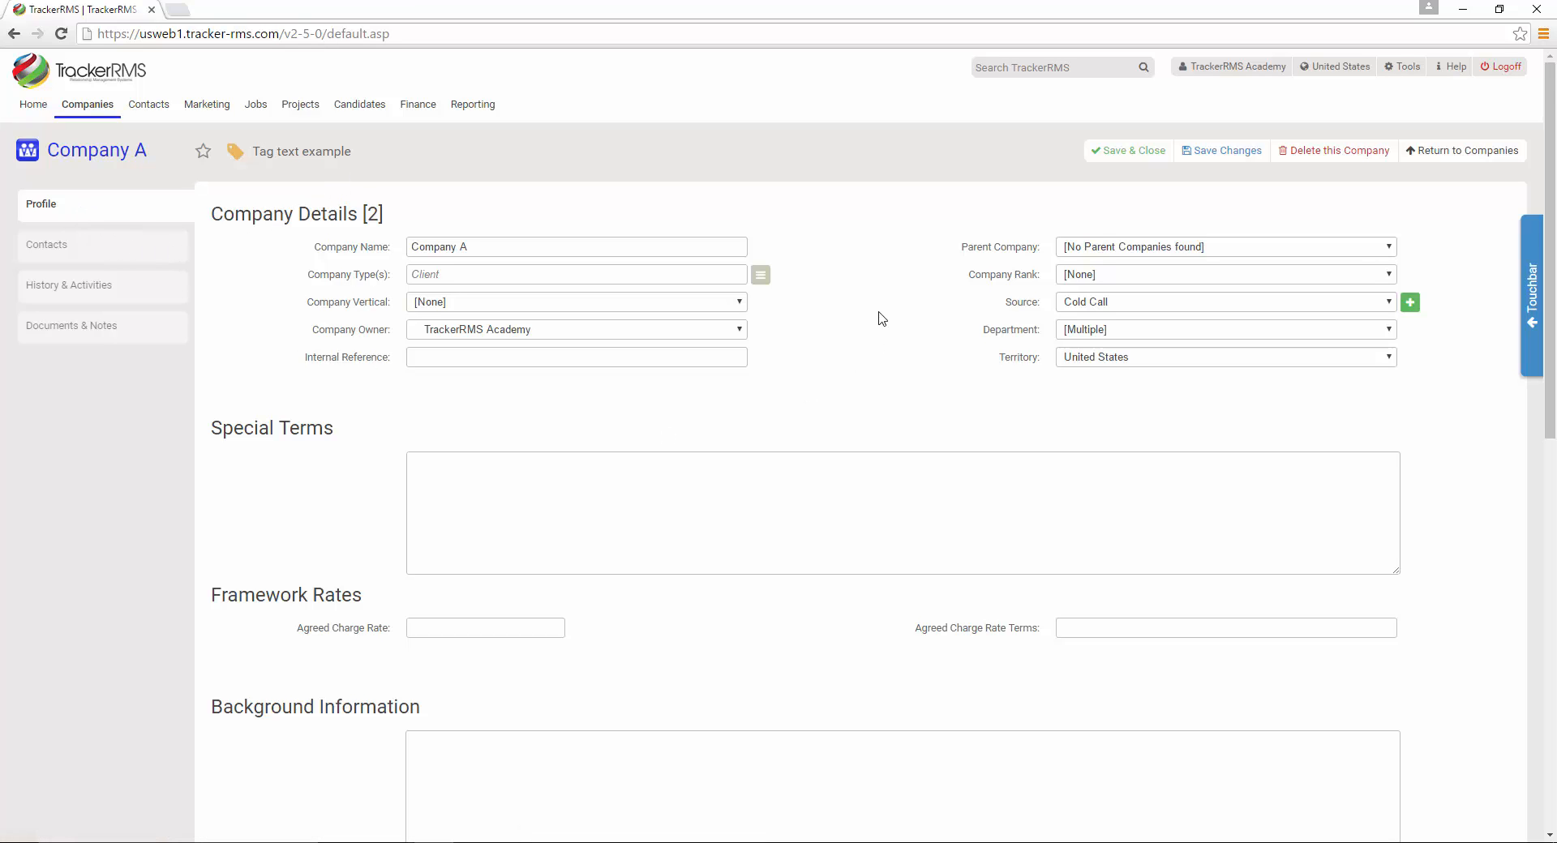
pyautogui.scroll(-3, 874, 308)
pyautogui.scroll(-7, 874, 302)
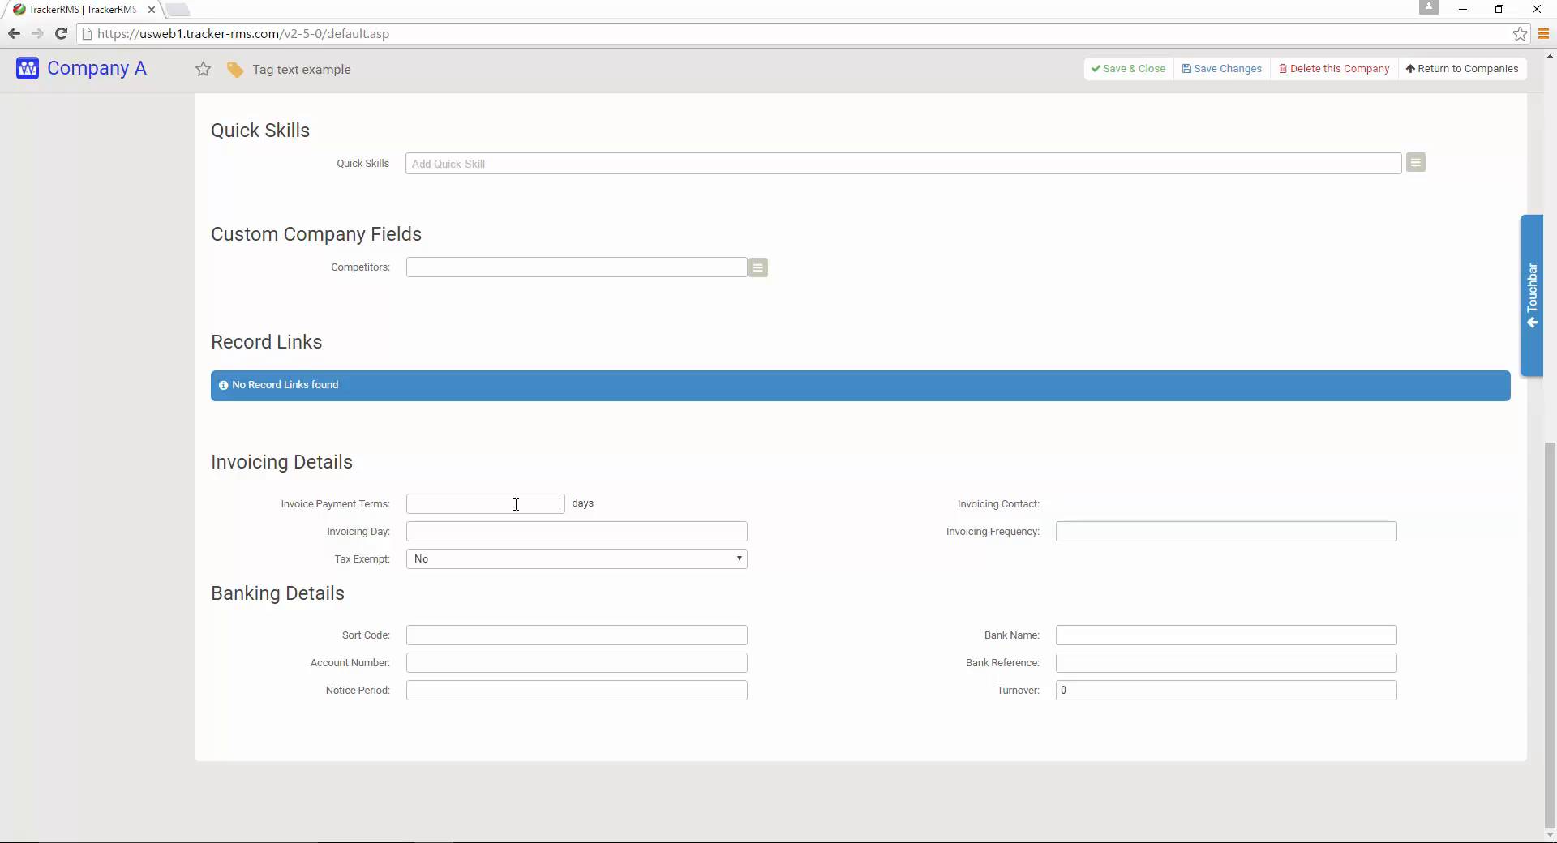
pyautogui.click(514, 559)
pyautogui.click(514, 560)
pyautogui.scroll(8, 1090, 517)
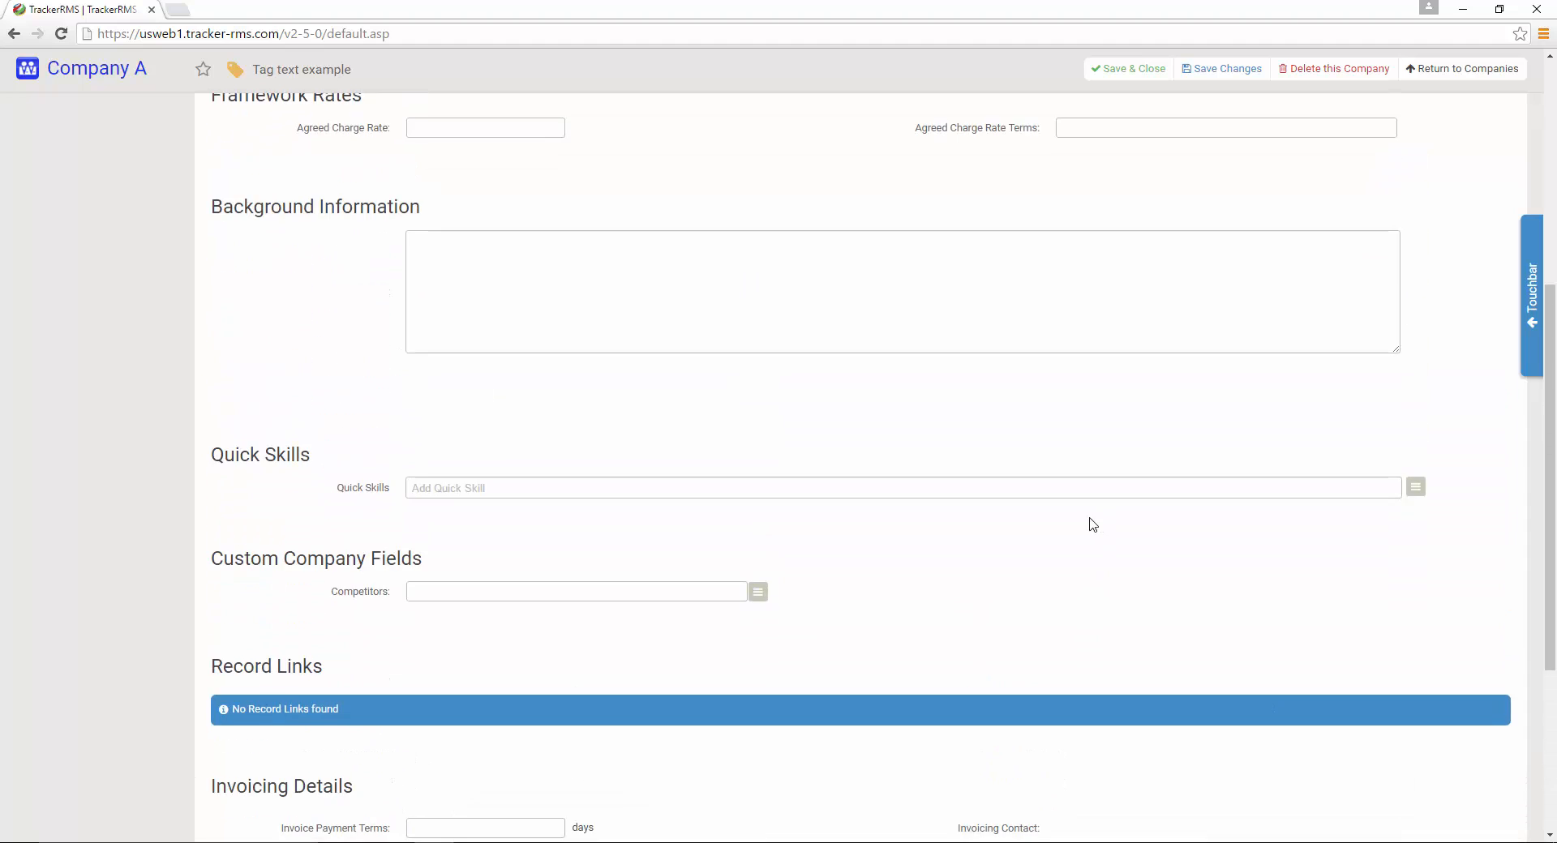
pyautogui.scroll(2, 202, 302)
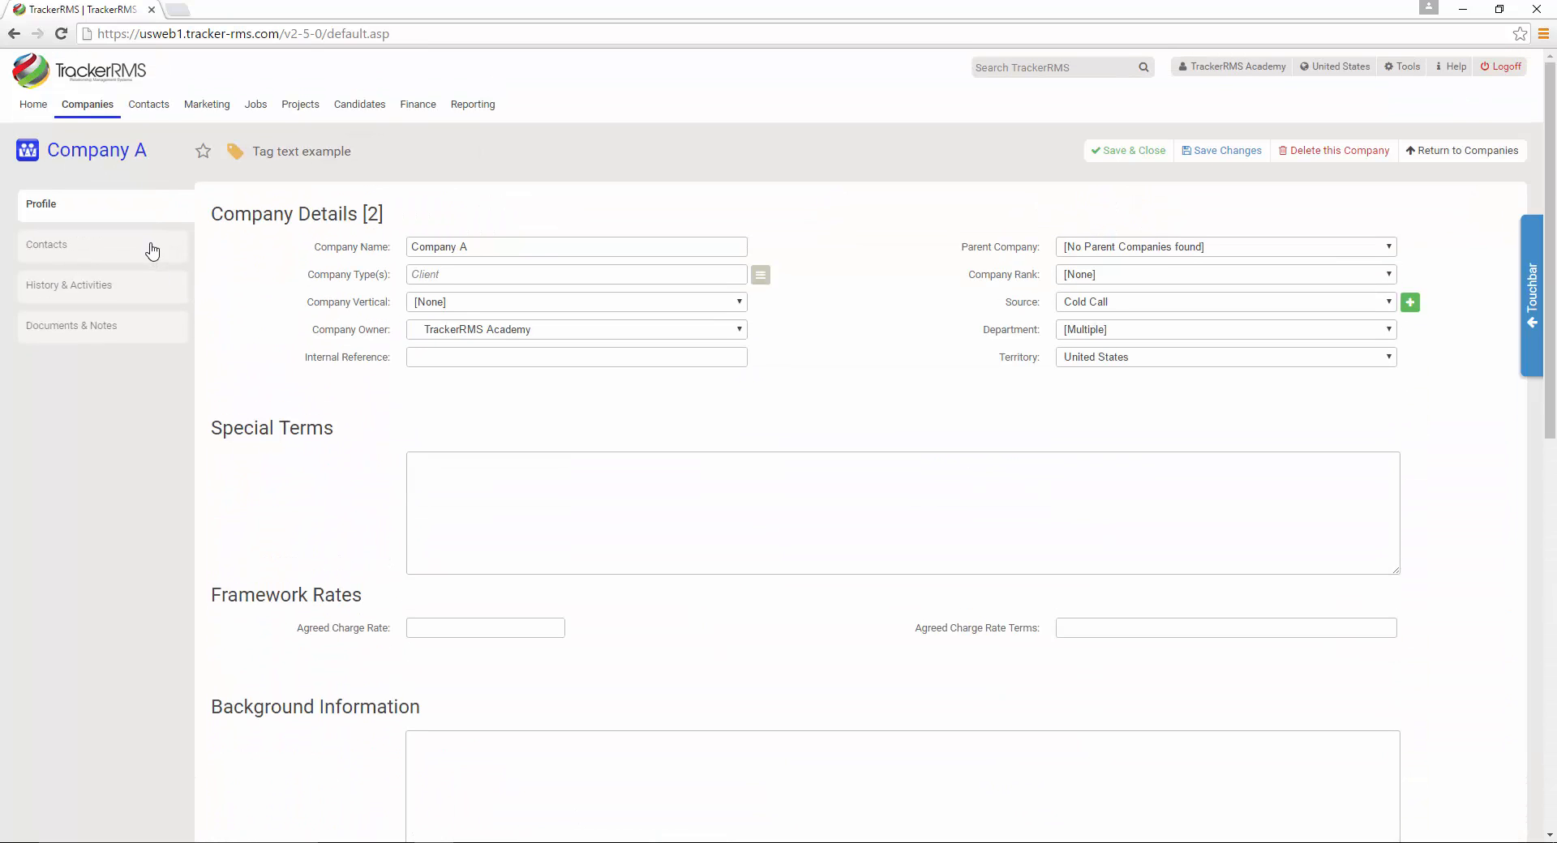
pyautogui.click(150, 247)
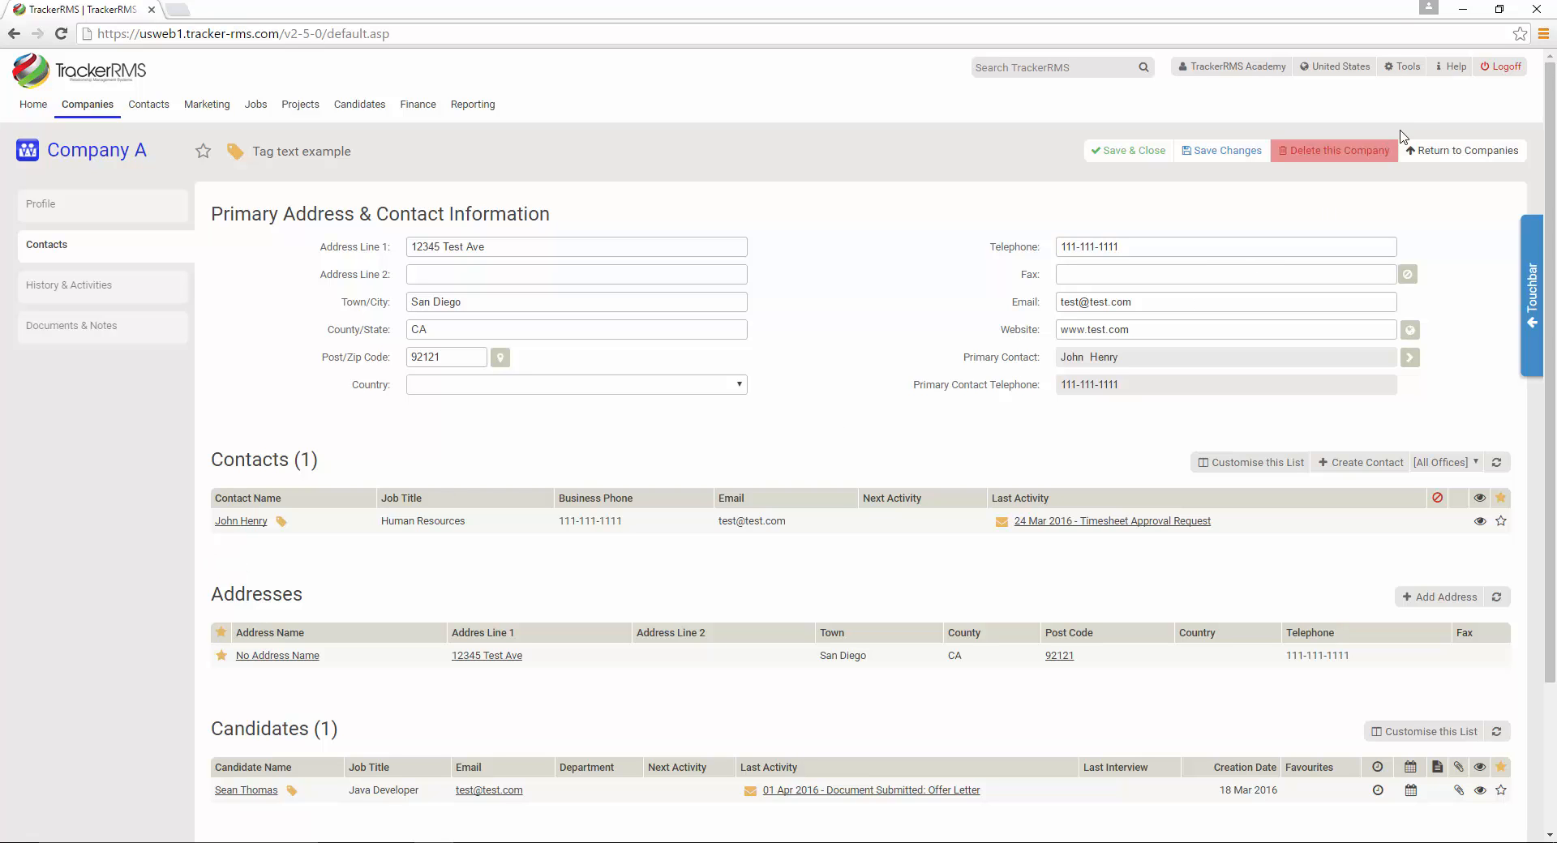
# Step: Open the Layout Designer and load the Company record screen of the Recruiter Layout
pyautogui.click(1407, 67)
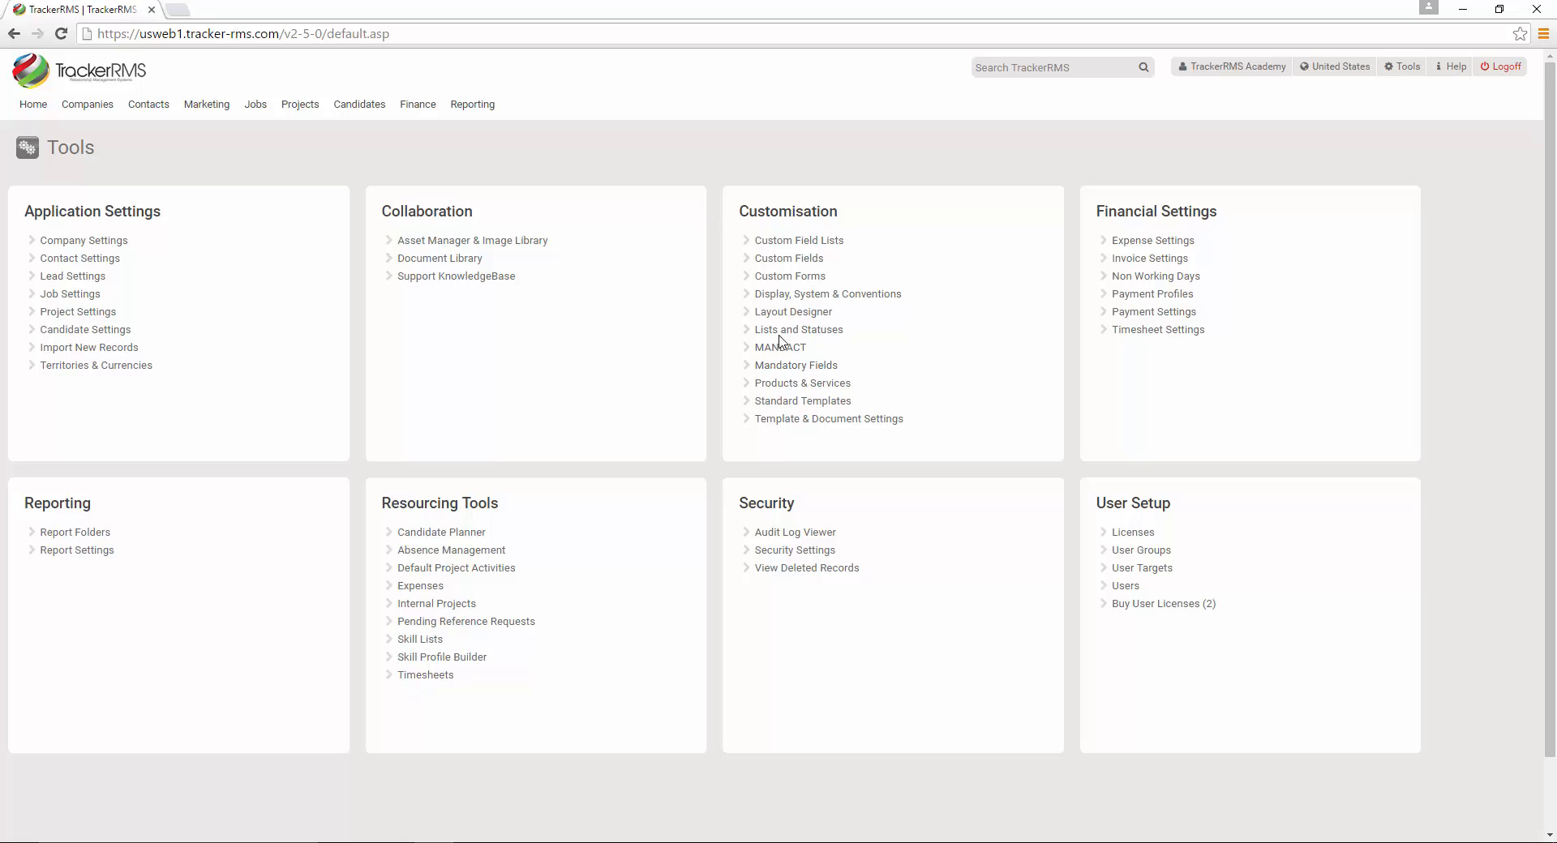
pyautogui.click(791, 316)
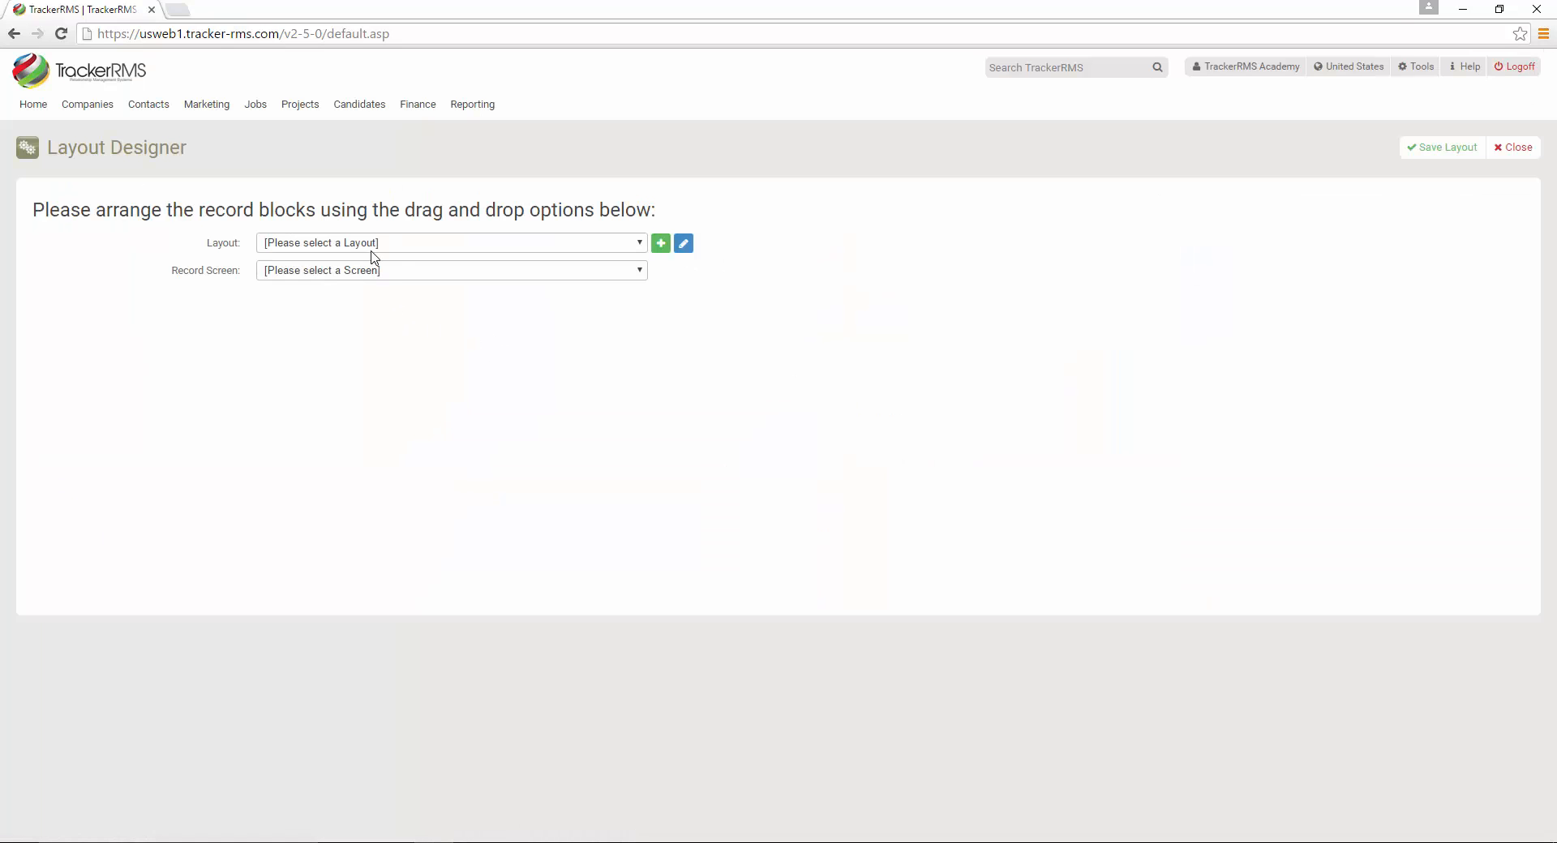
pyautogui.click(372, 245)
pyautogui.click(372, 288)
pyautogui.click(349, 275)
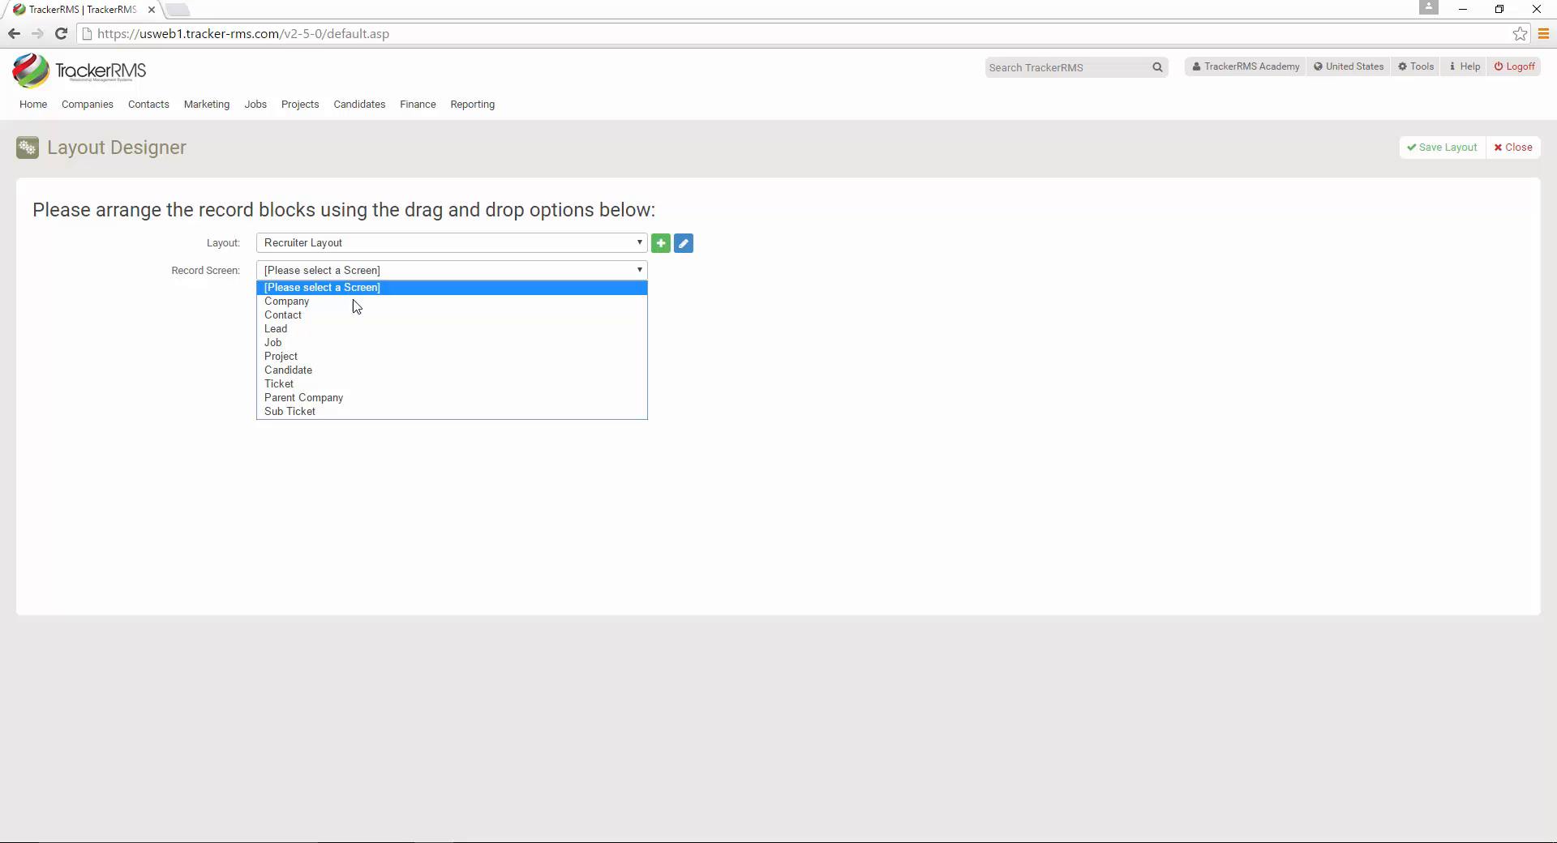
pyautogui.click(353, 302)
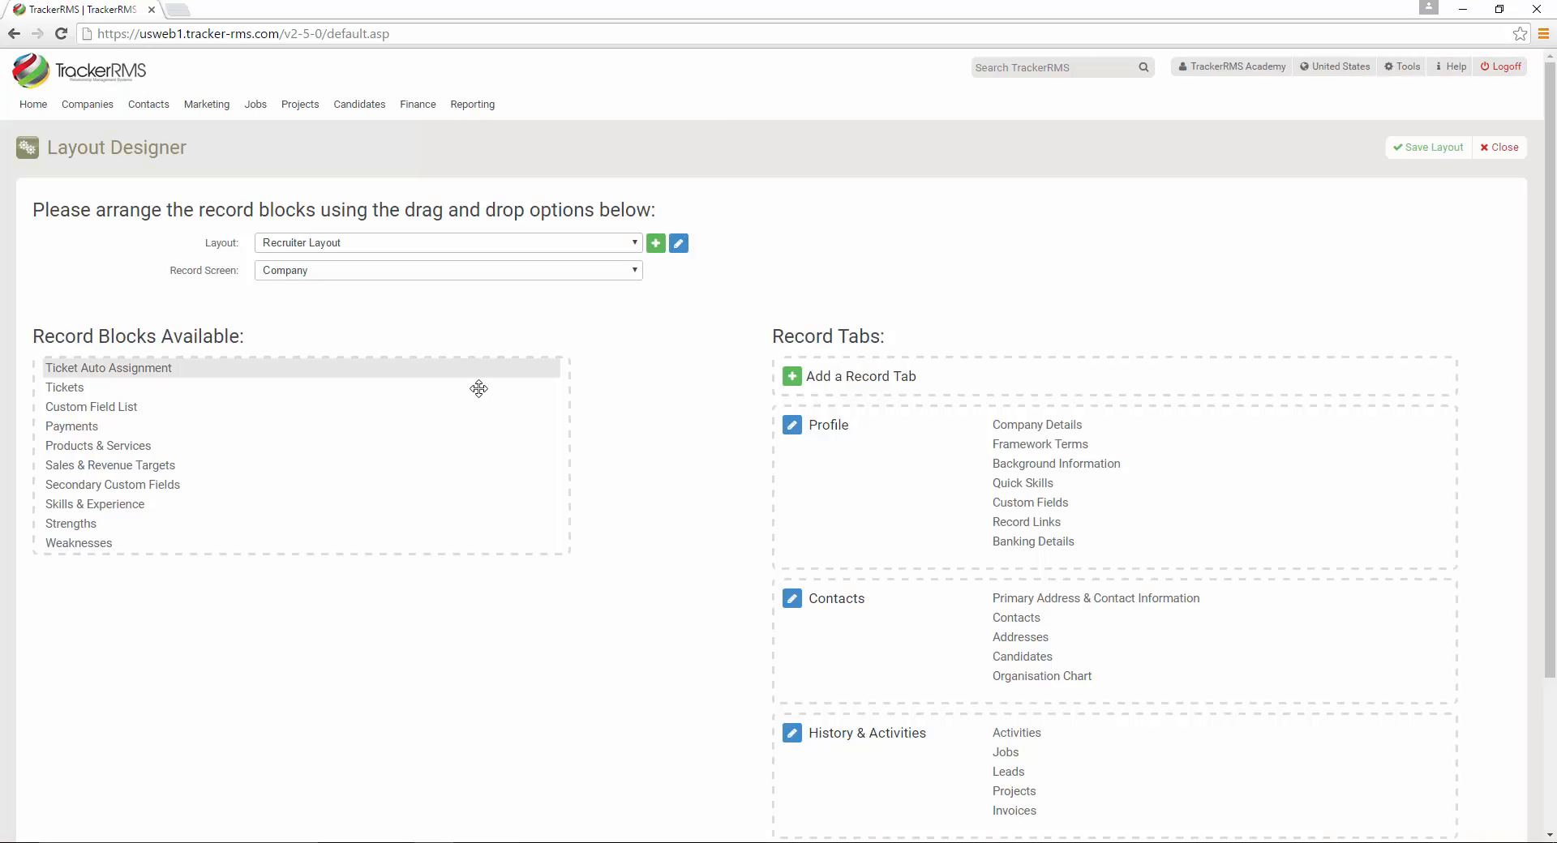
# Step: Take the Banking Details block out of the Profile tab and return it to the end of that tab
pyautogui.moveTo(1027, 543); pyautogui.dragTo(66, 525)
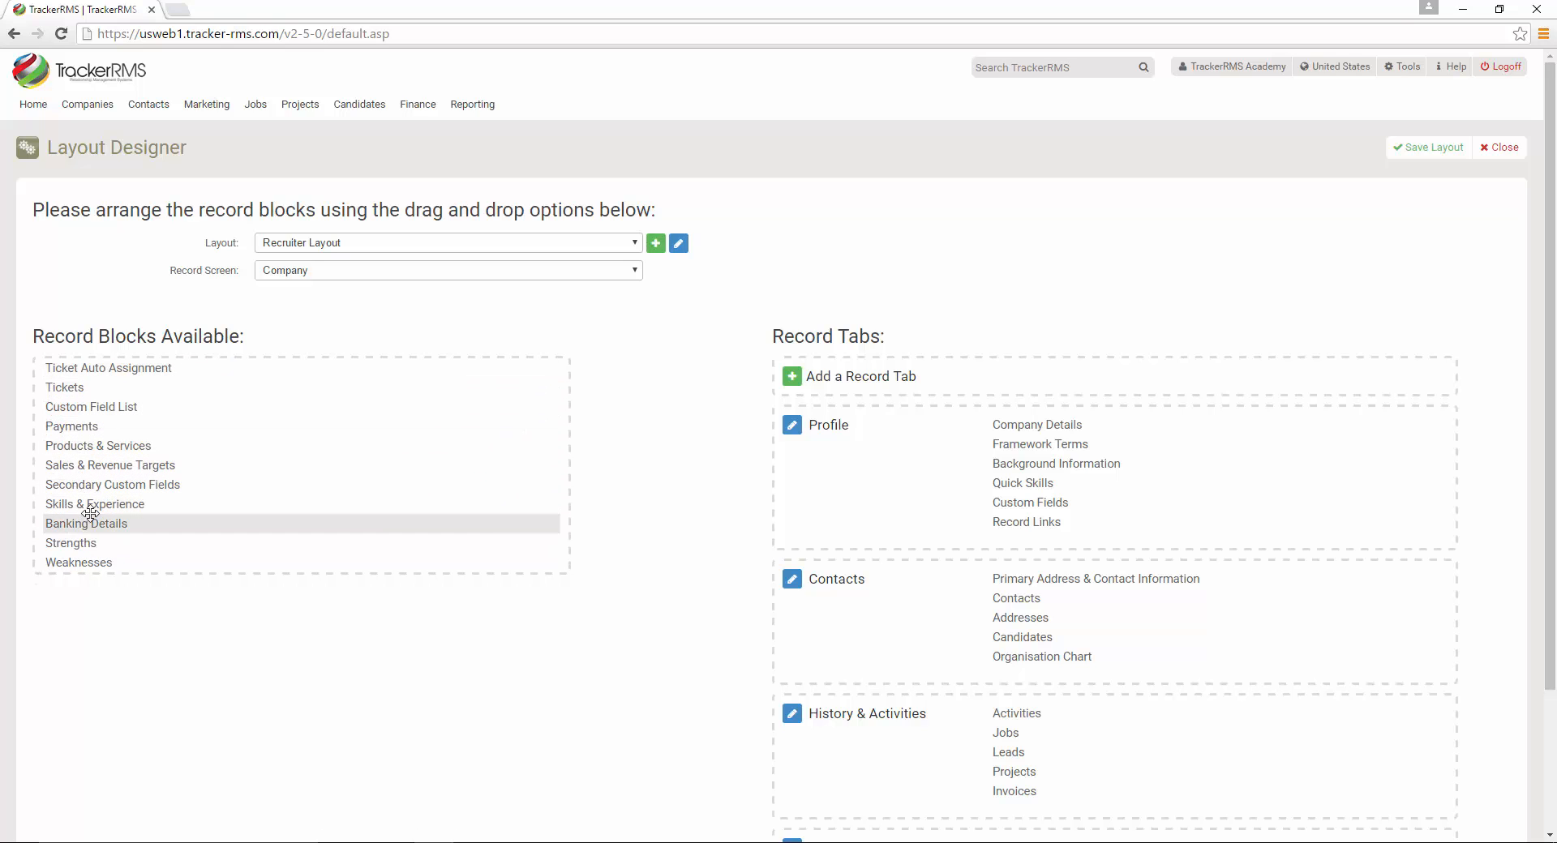
pyautogui.moveTo(114, 523); pyautogui.dragTo(1032, 548)
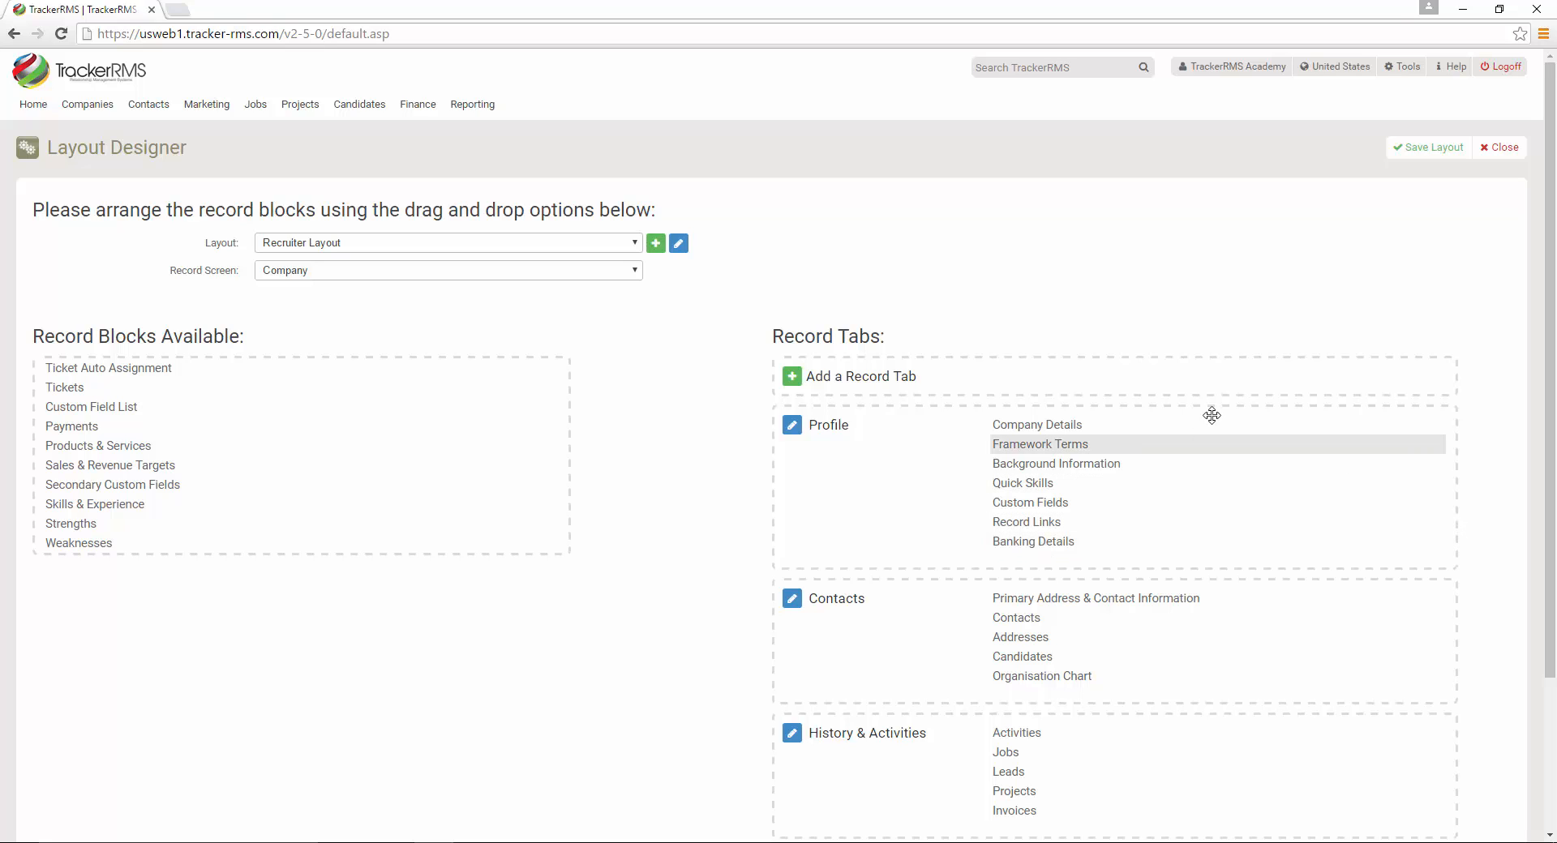
pyautogui.click(1422, 165)
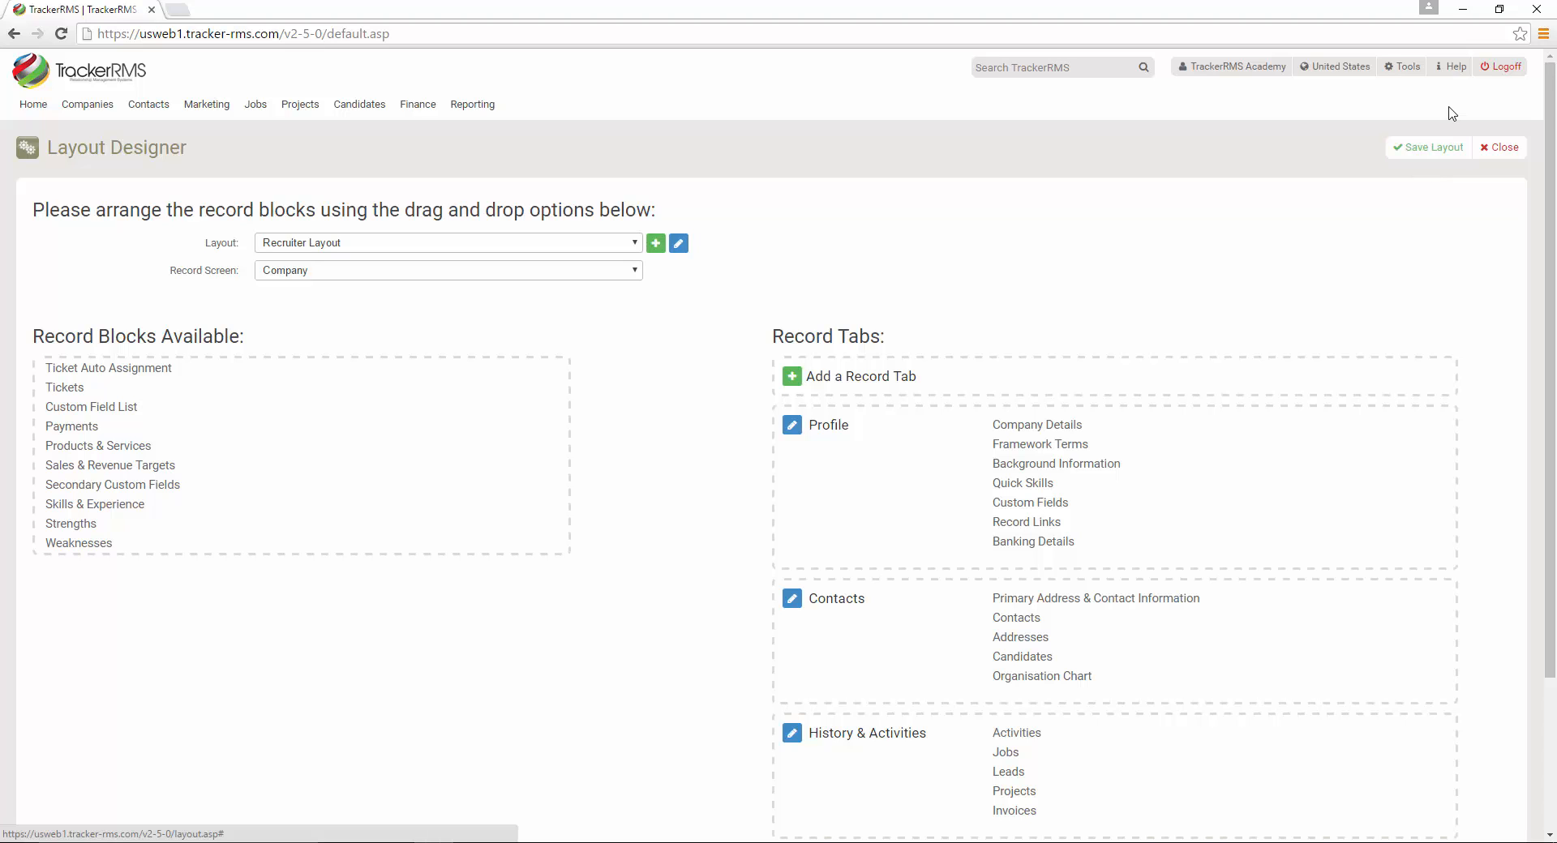
# Step: Open the Payment Settings and review the default payment status choices, purchase order number entry options and payment categories
pyautogui.click(1405, 77)
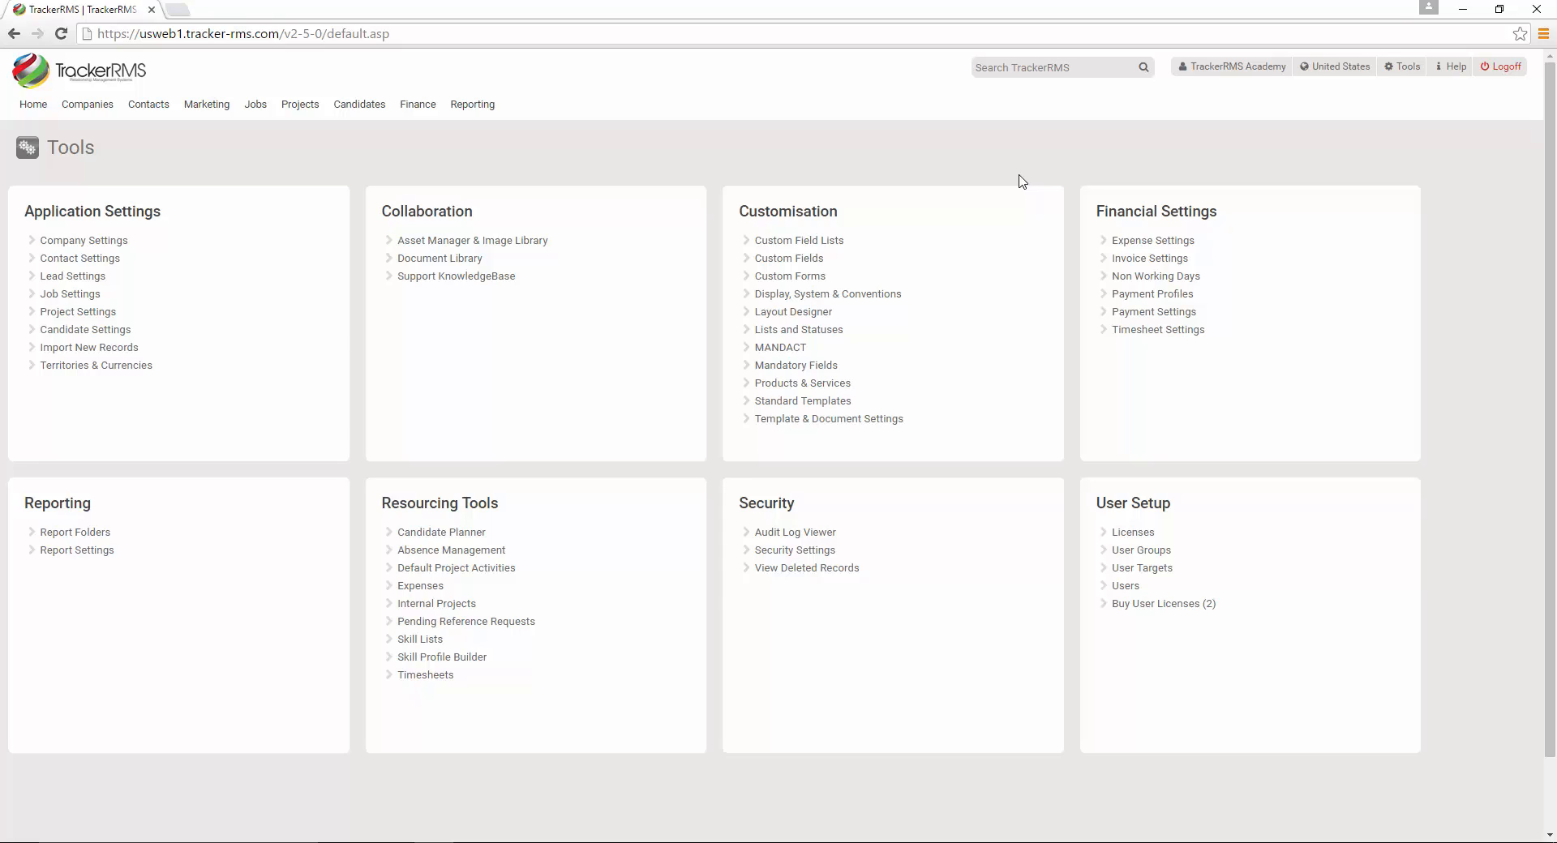
pyautogui.moveTo(424, 111)
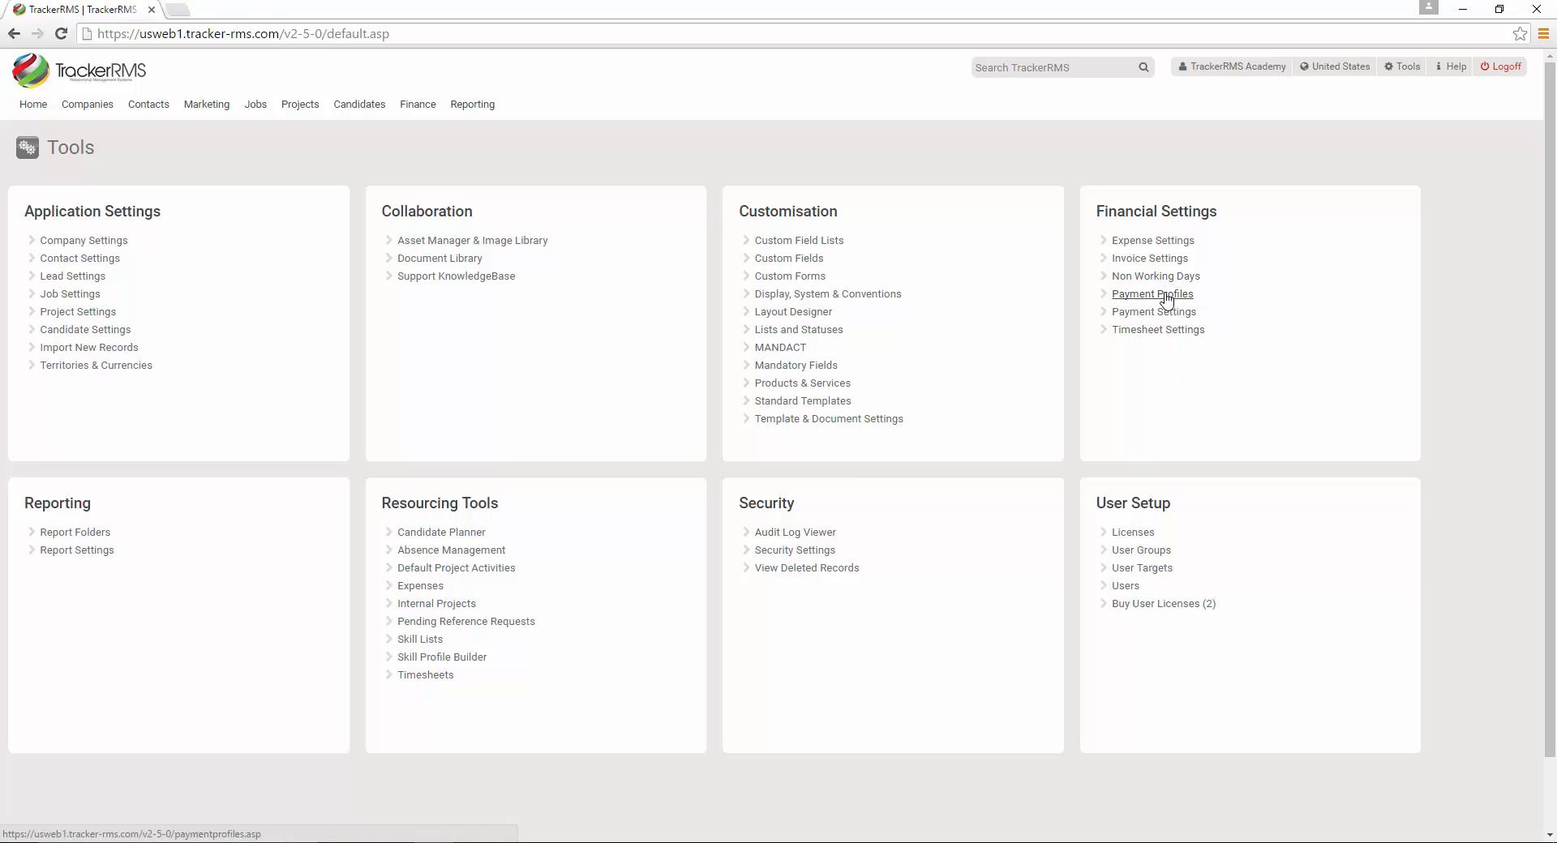
pyautogui.click(1165, 319)
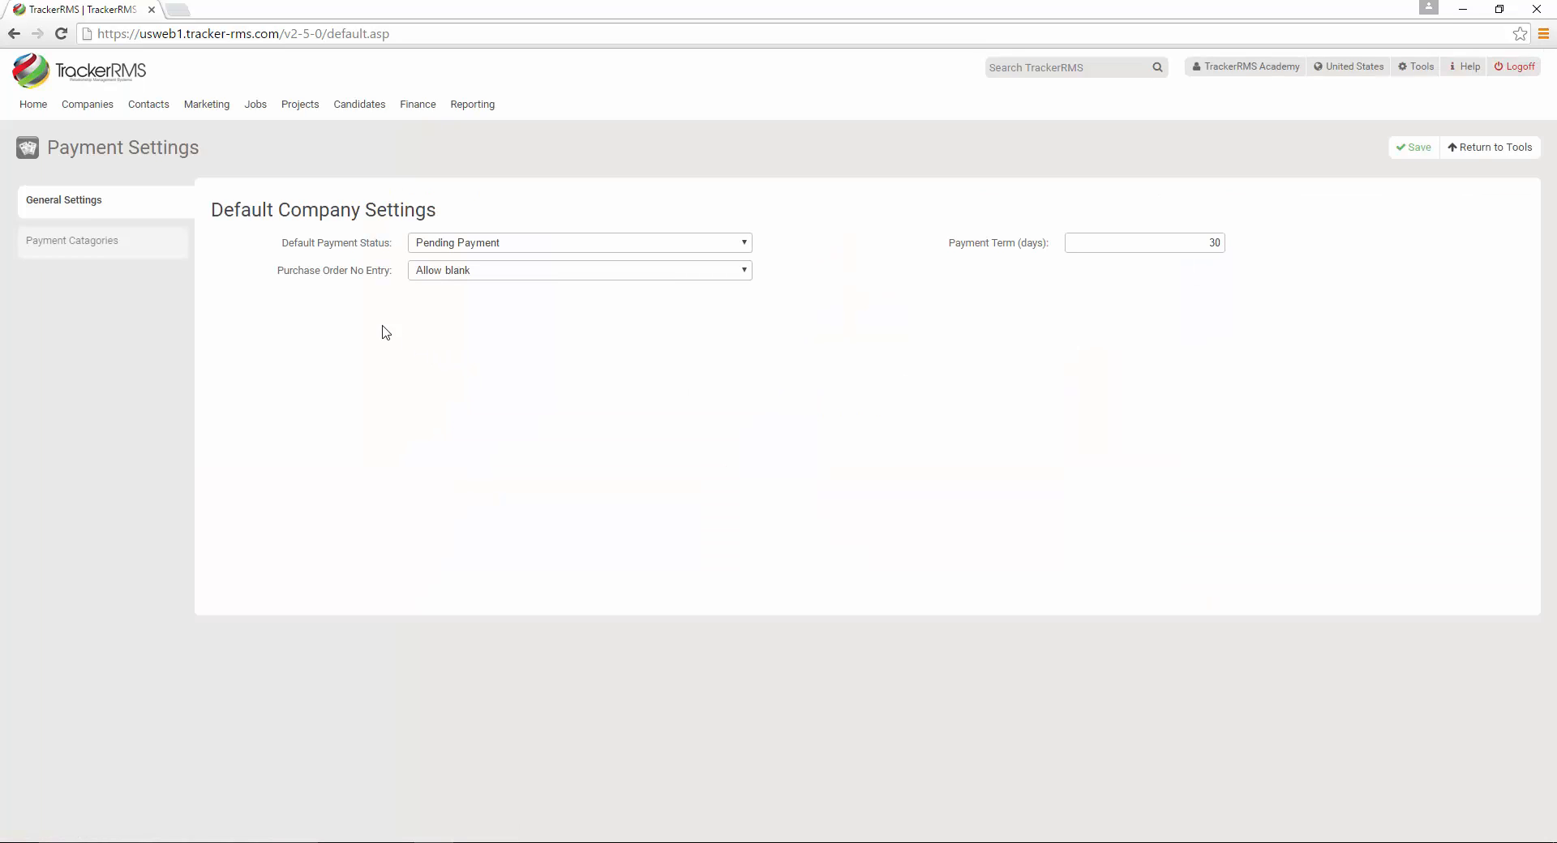
pyautogui.click(580, 253)
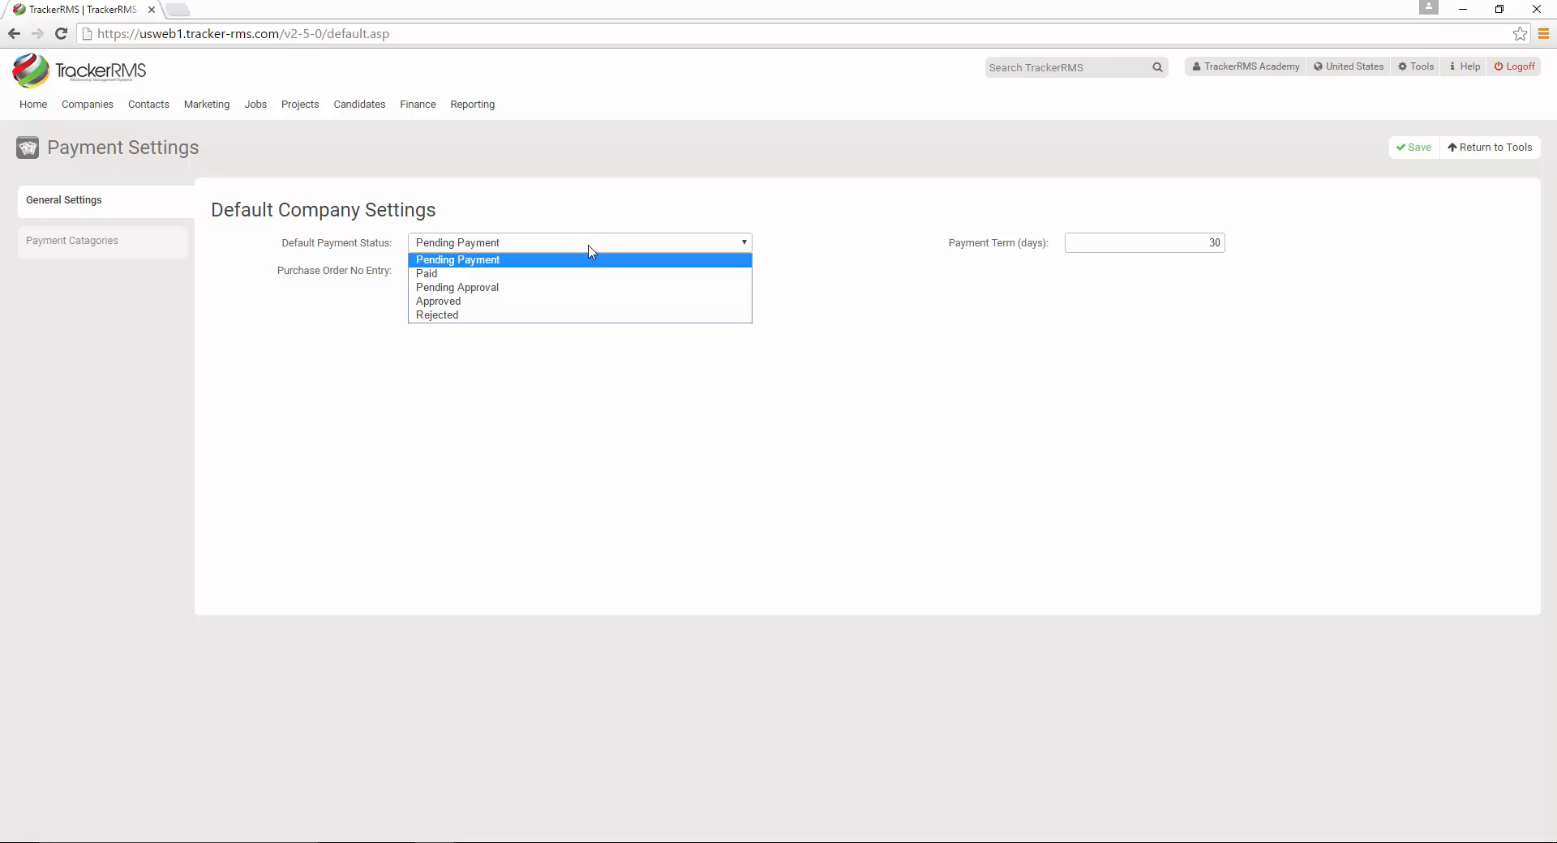
pyautogui.click(1026, 269)
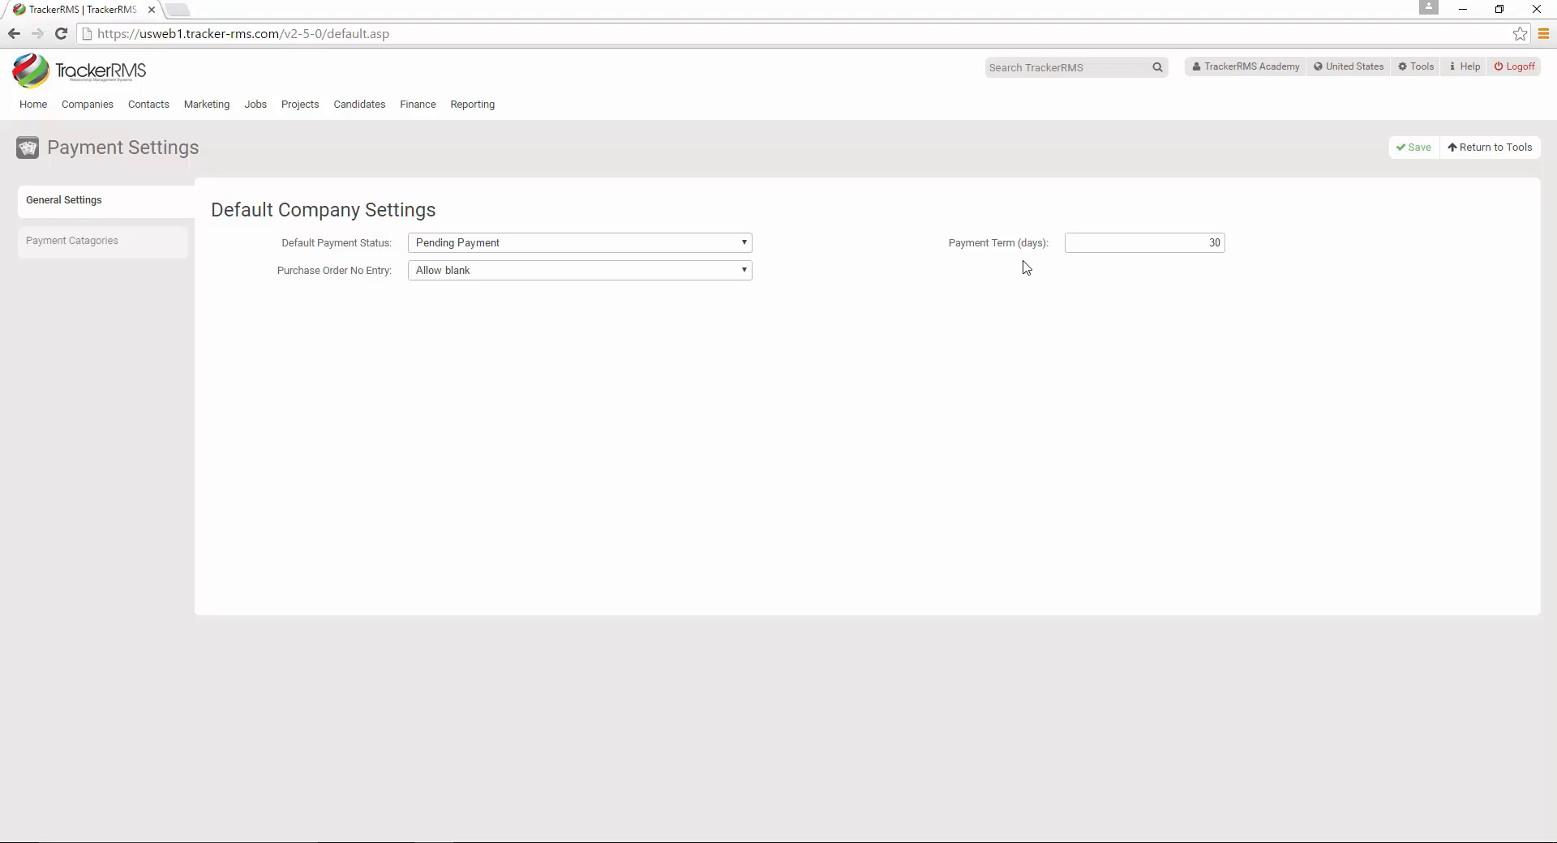
pyautogui.click(533, 275)
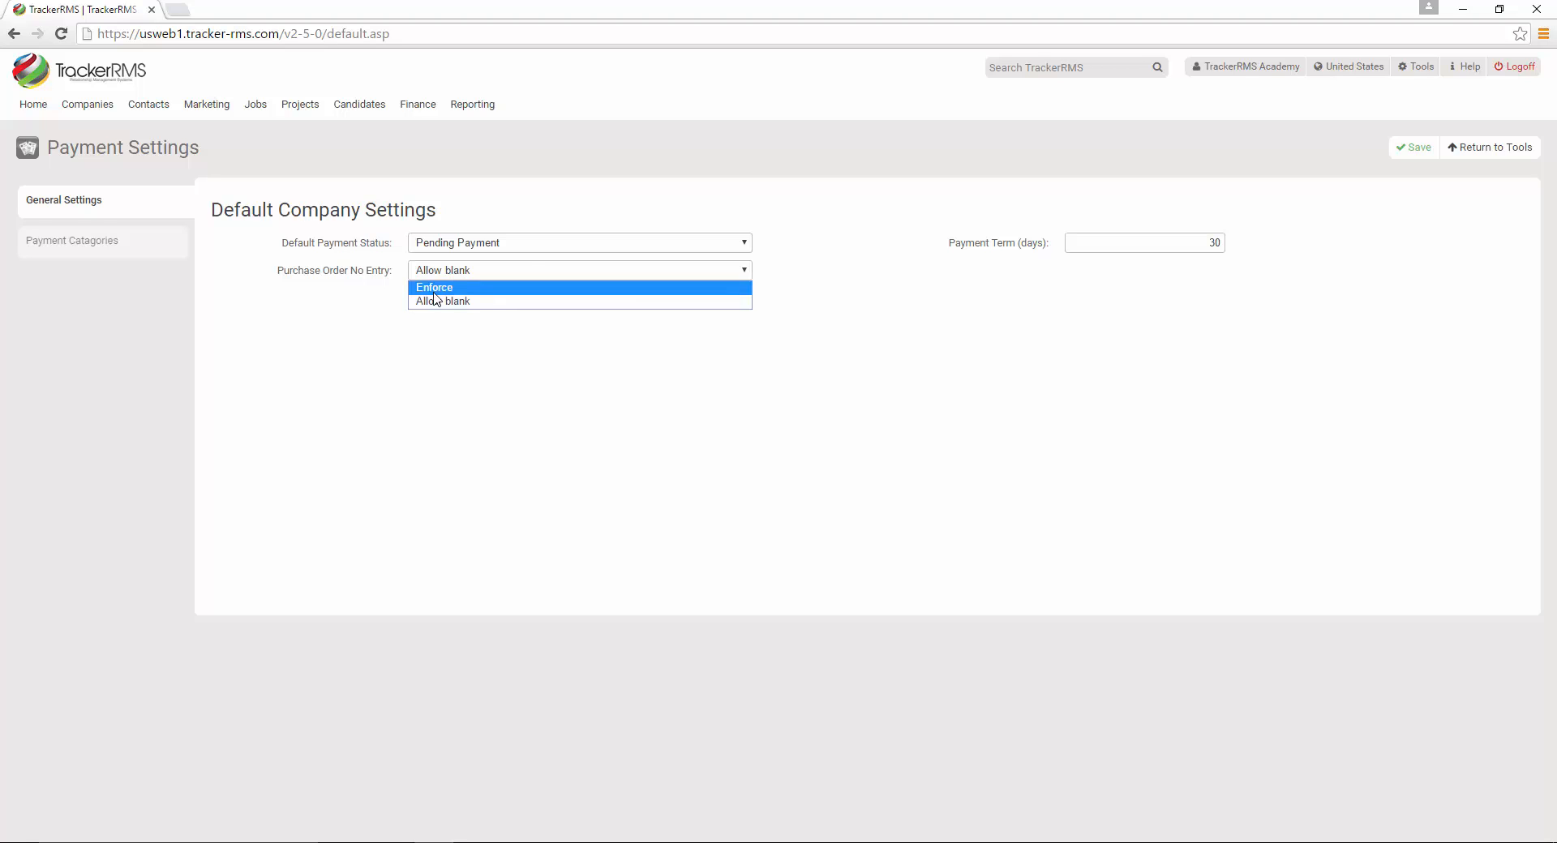
pyautogui.click(304, 312)
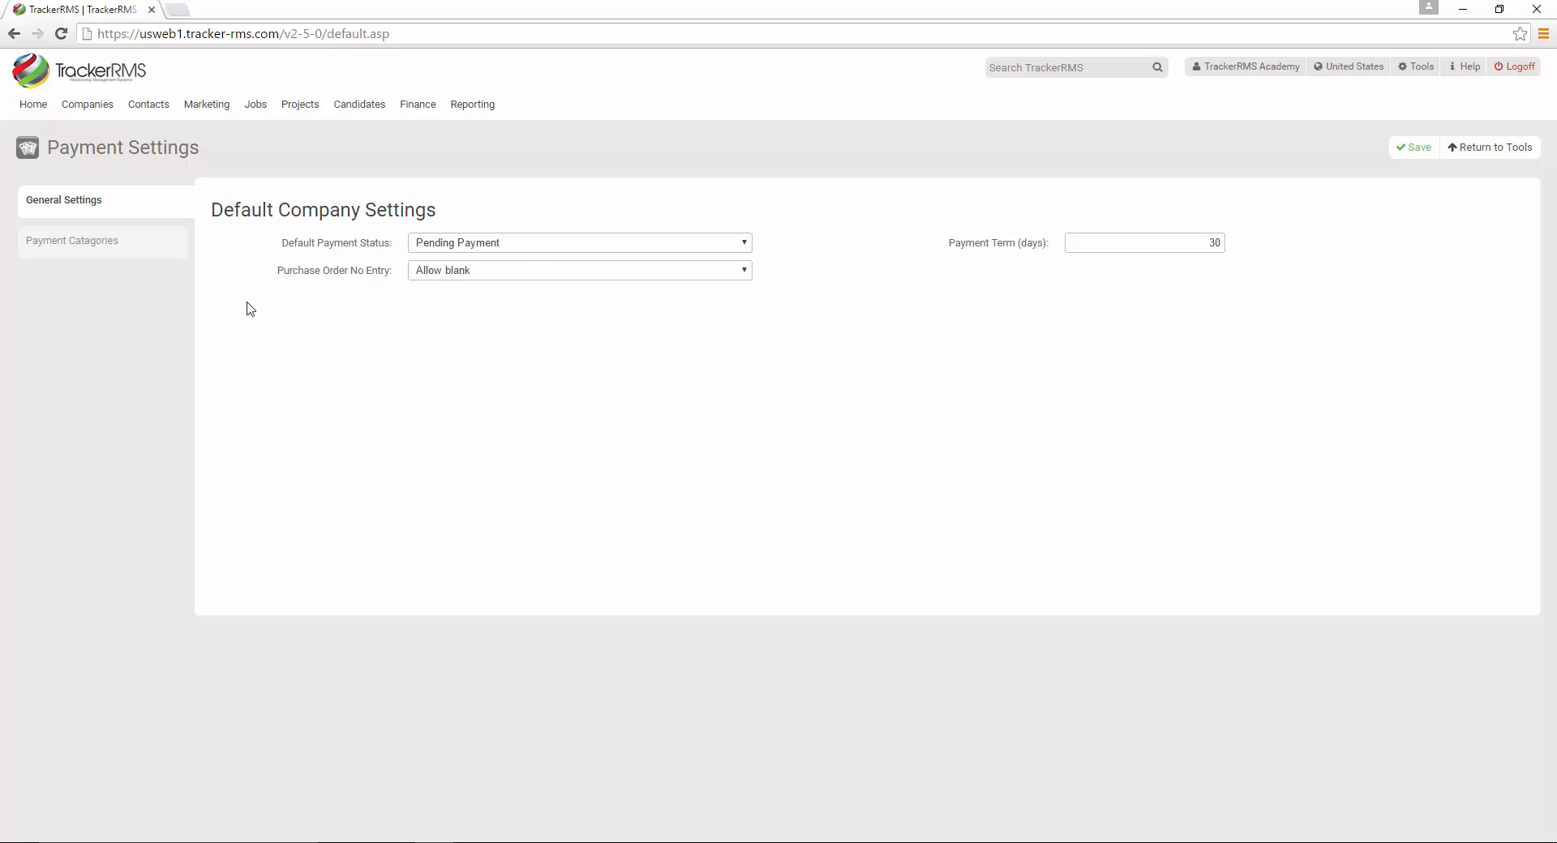
pyautogui.click(114, 248)
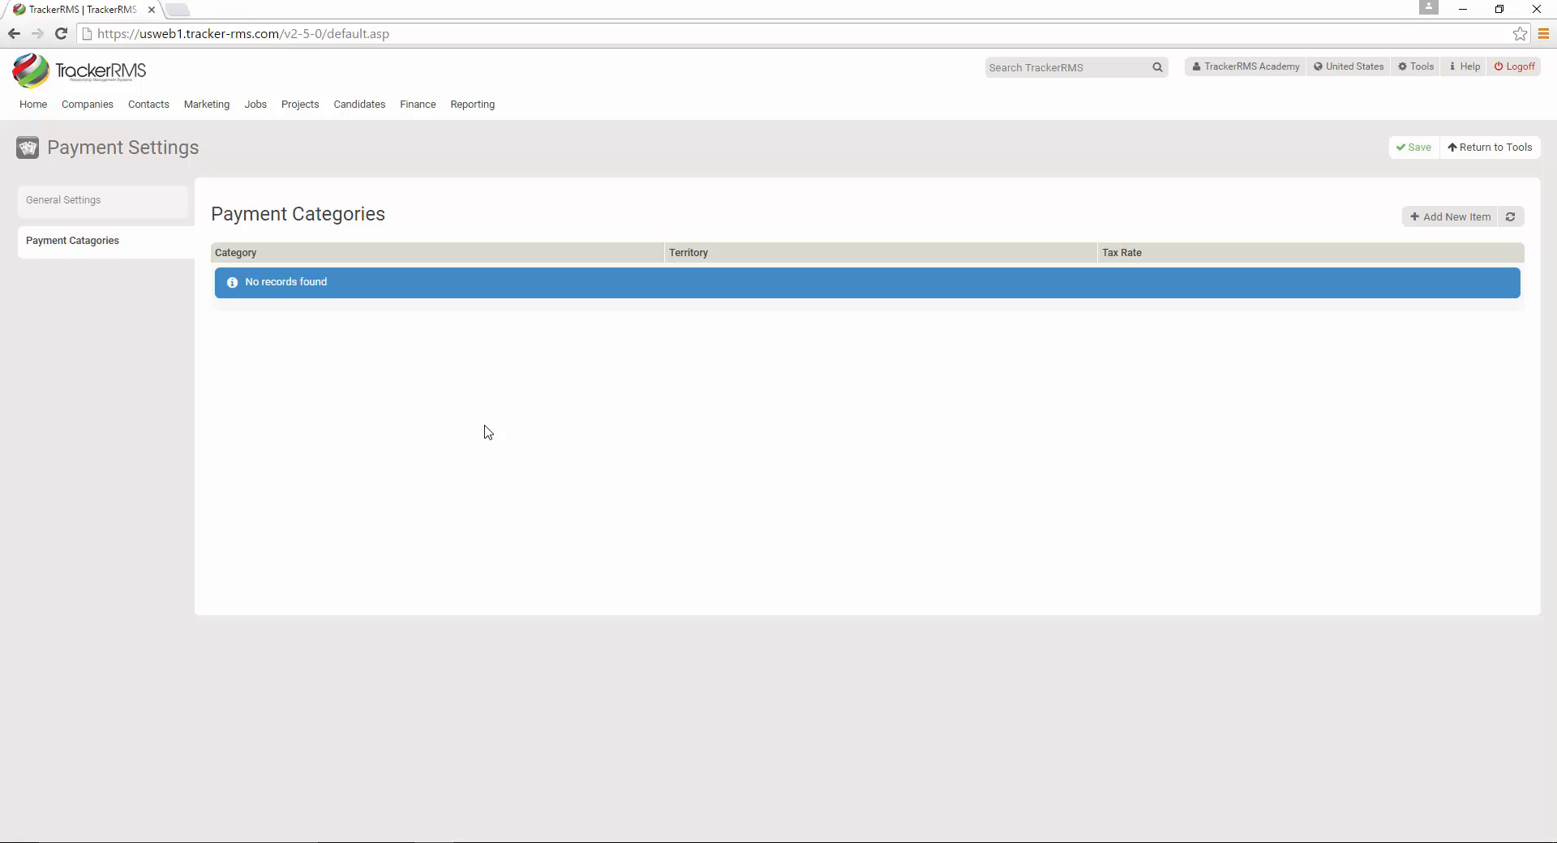
# Step: Create a payment profile with the name and description Annual for all territories, and save it for further editing
pyautogui.click(1411, 69)
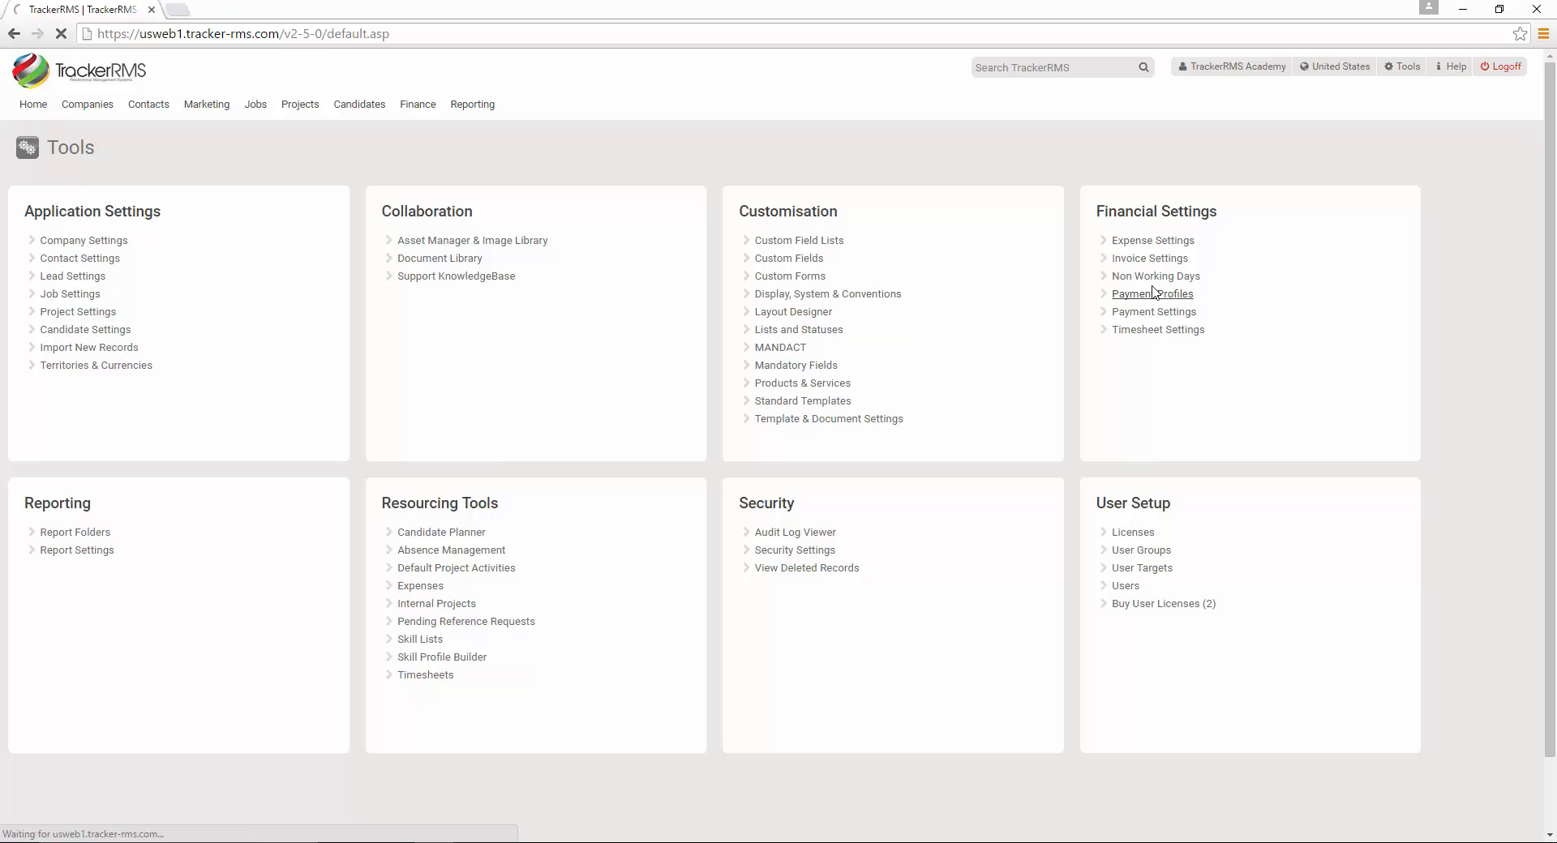
pyautogui.click(1157, 300)
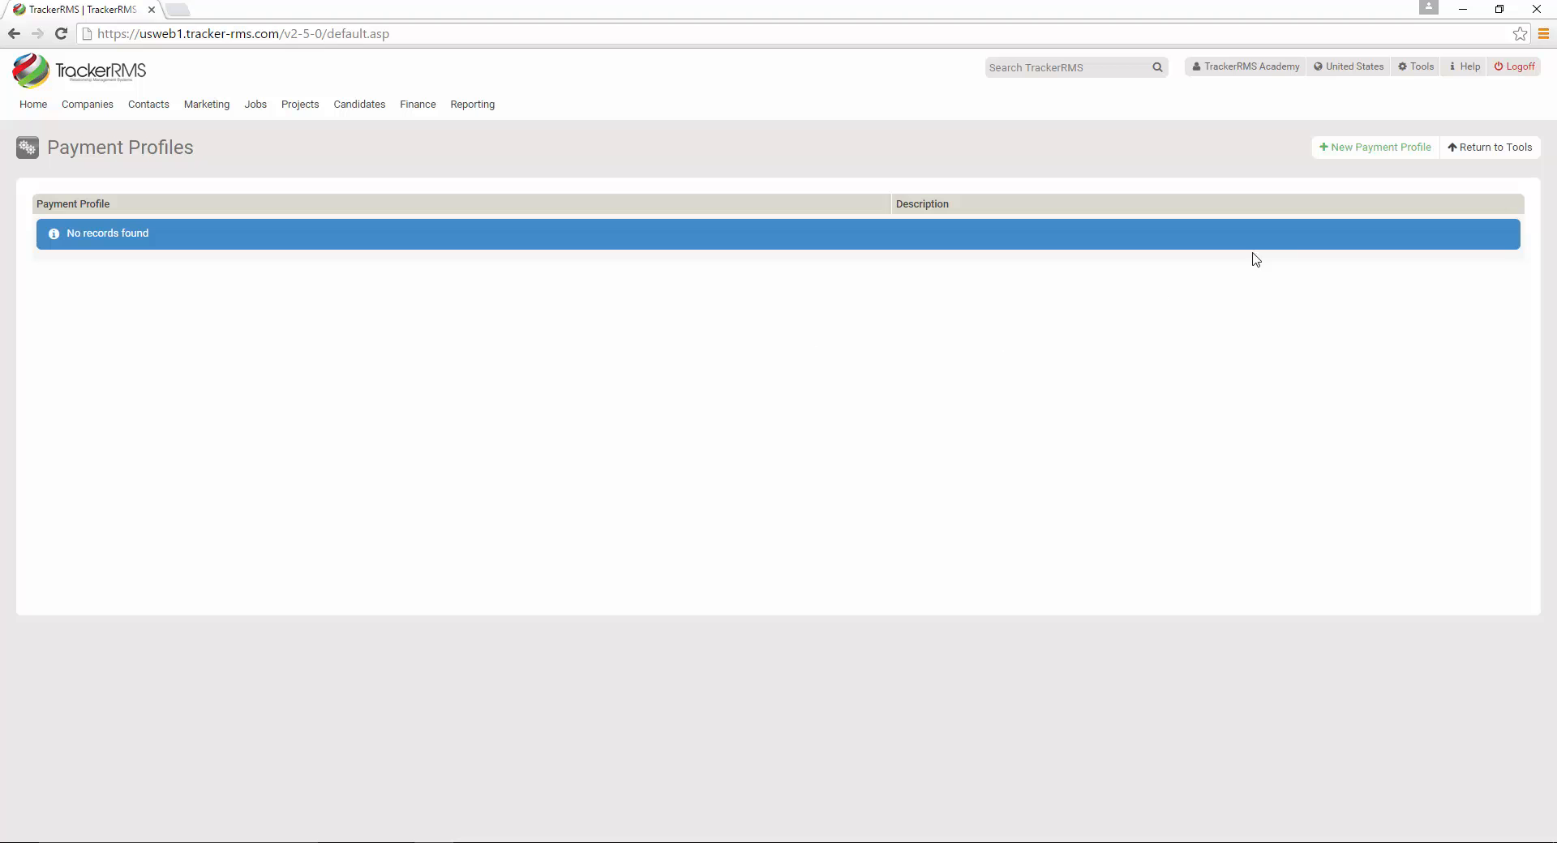
pyautogui.click(1384, 151)
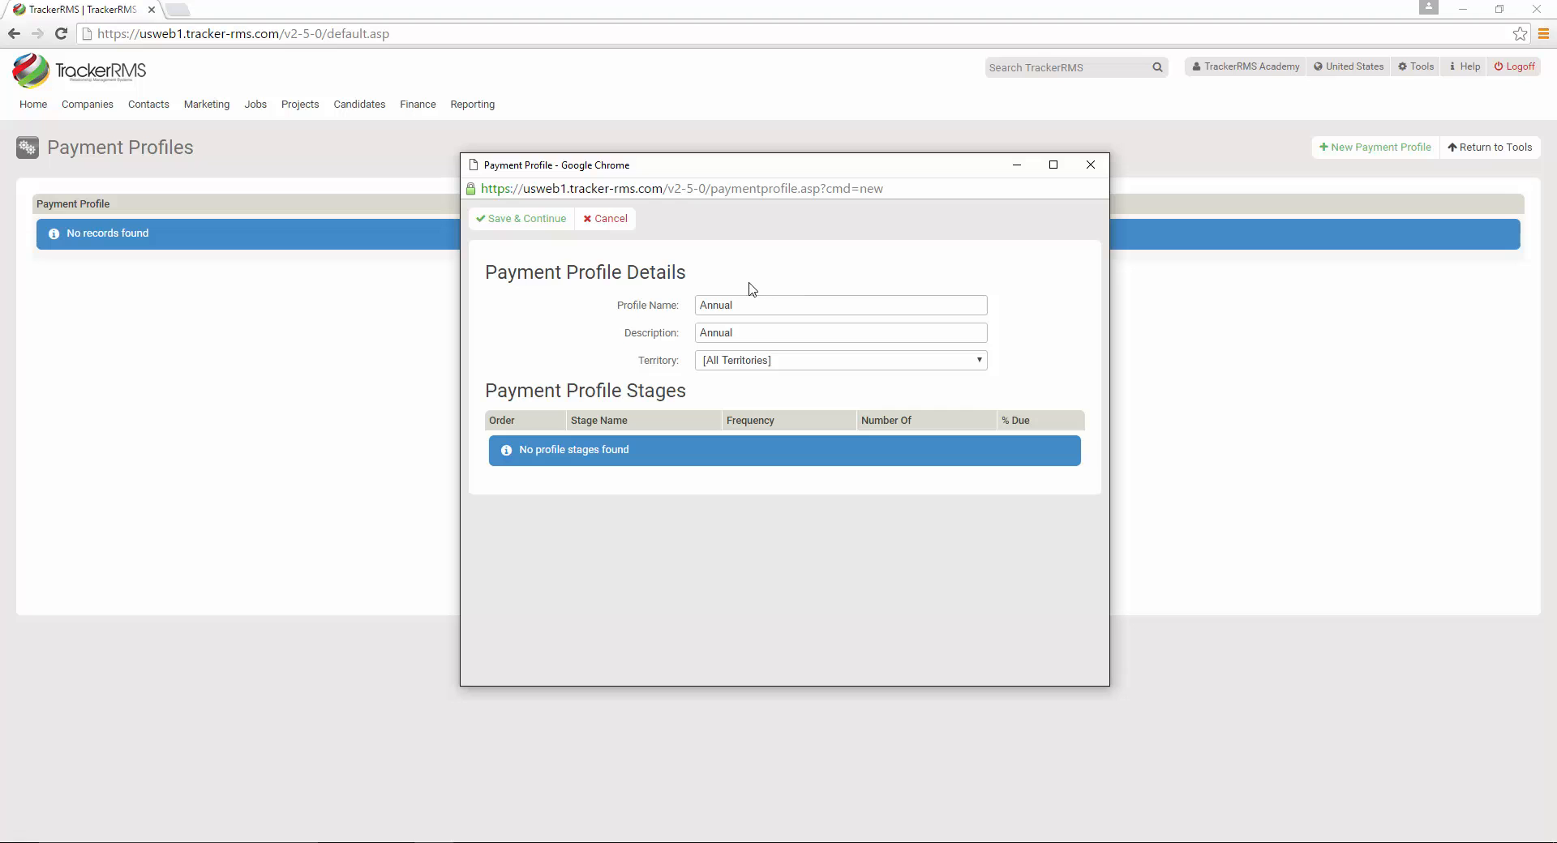
pyautogui.click(530, 233)
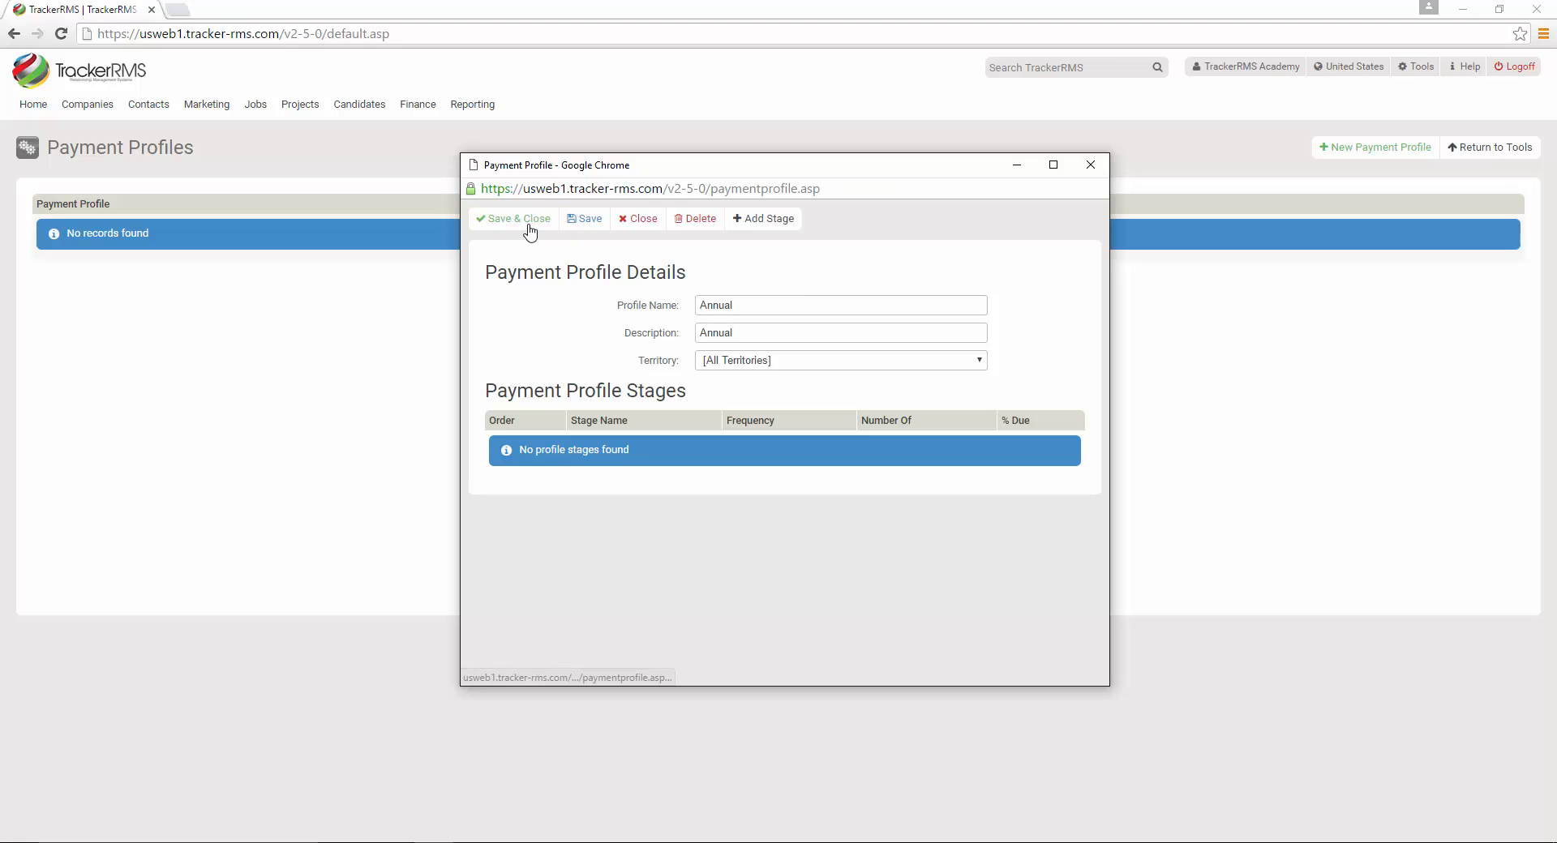
# Step: Add an Initial Payment stage to the Annual profile with stage order 1, falling 30 days from the invoice date
pyautogui.click(762, 224)
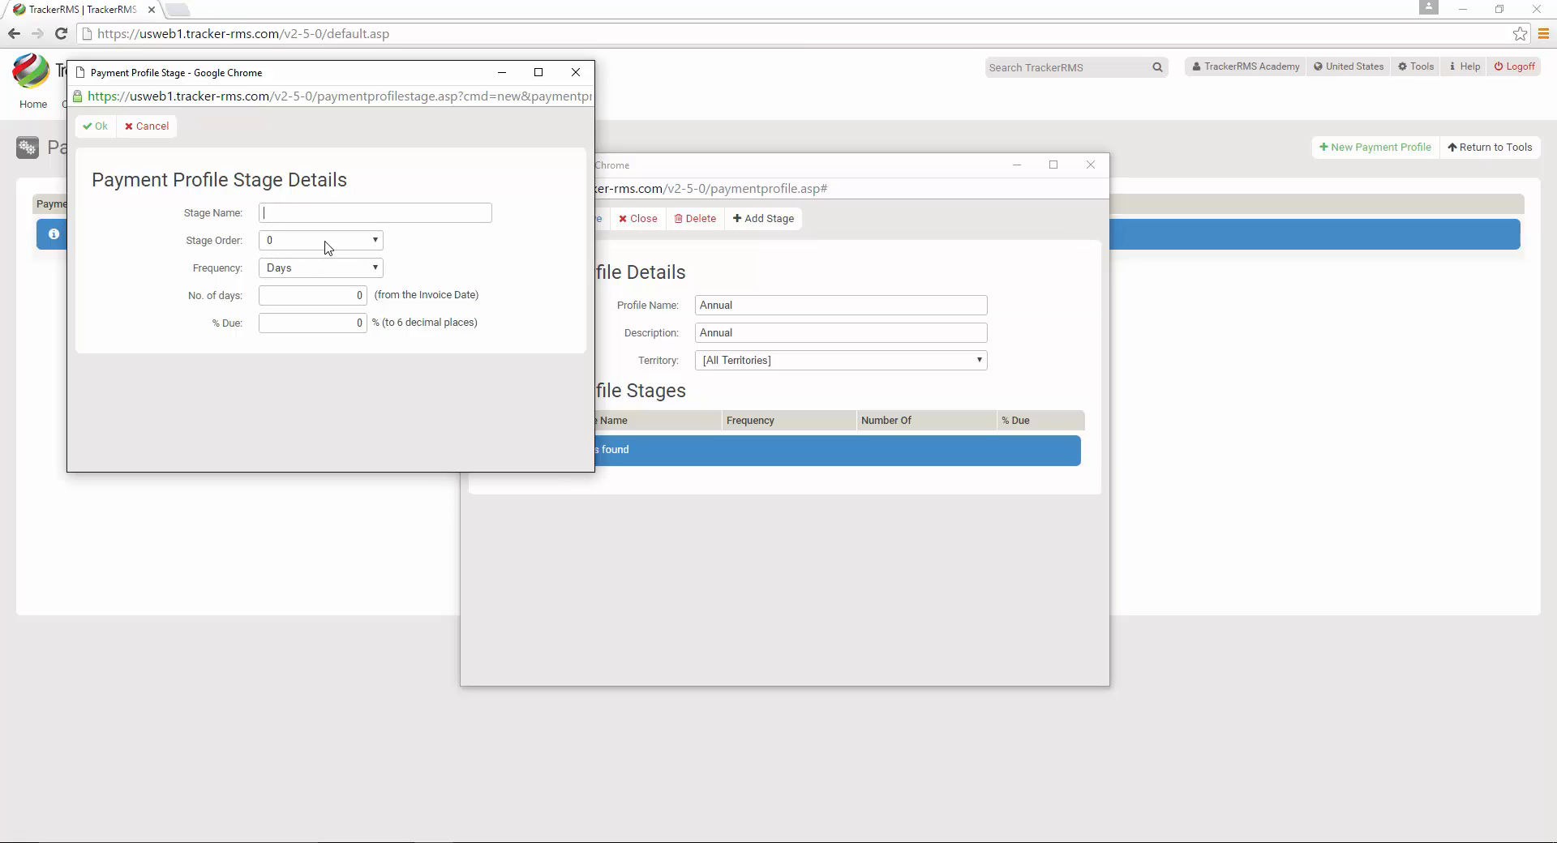
pyautogui.click(320, 267)
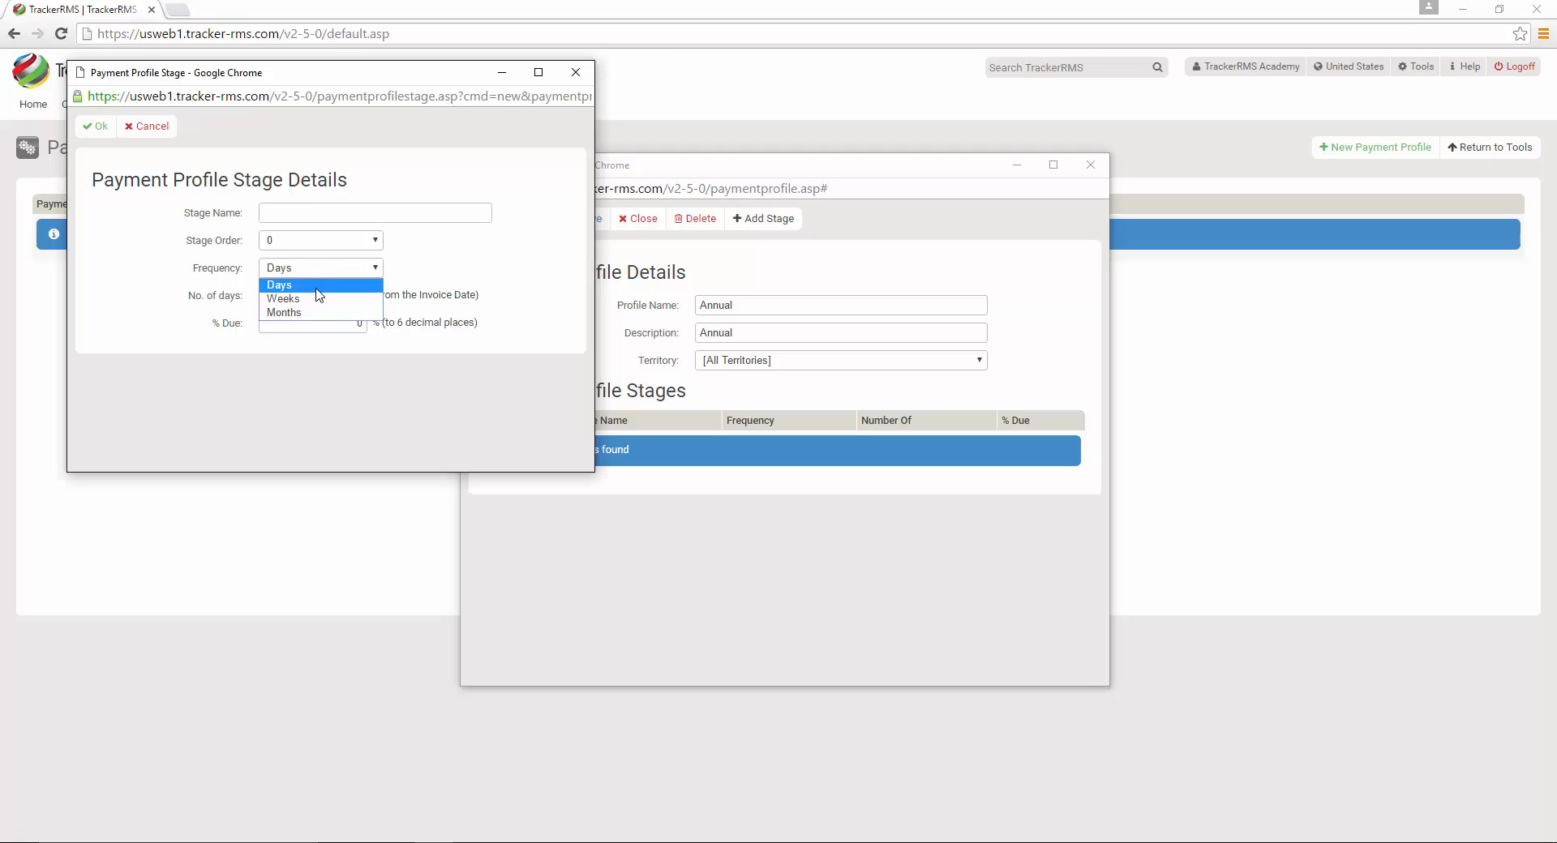
pyautogui.click(315, 285)
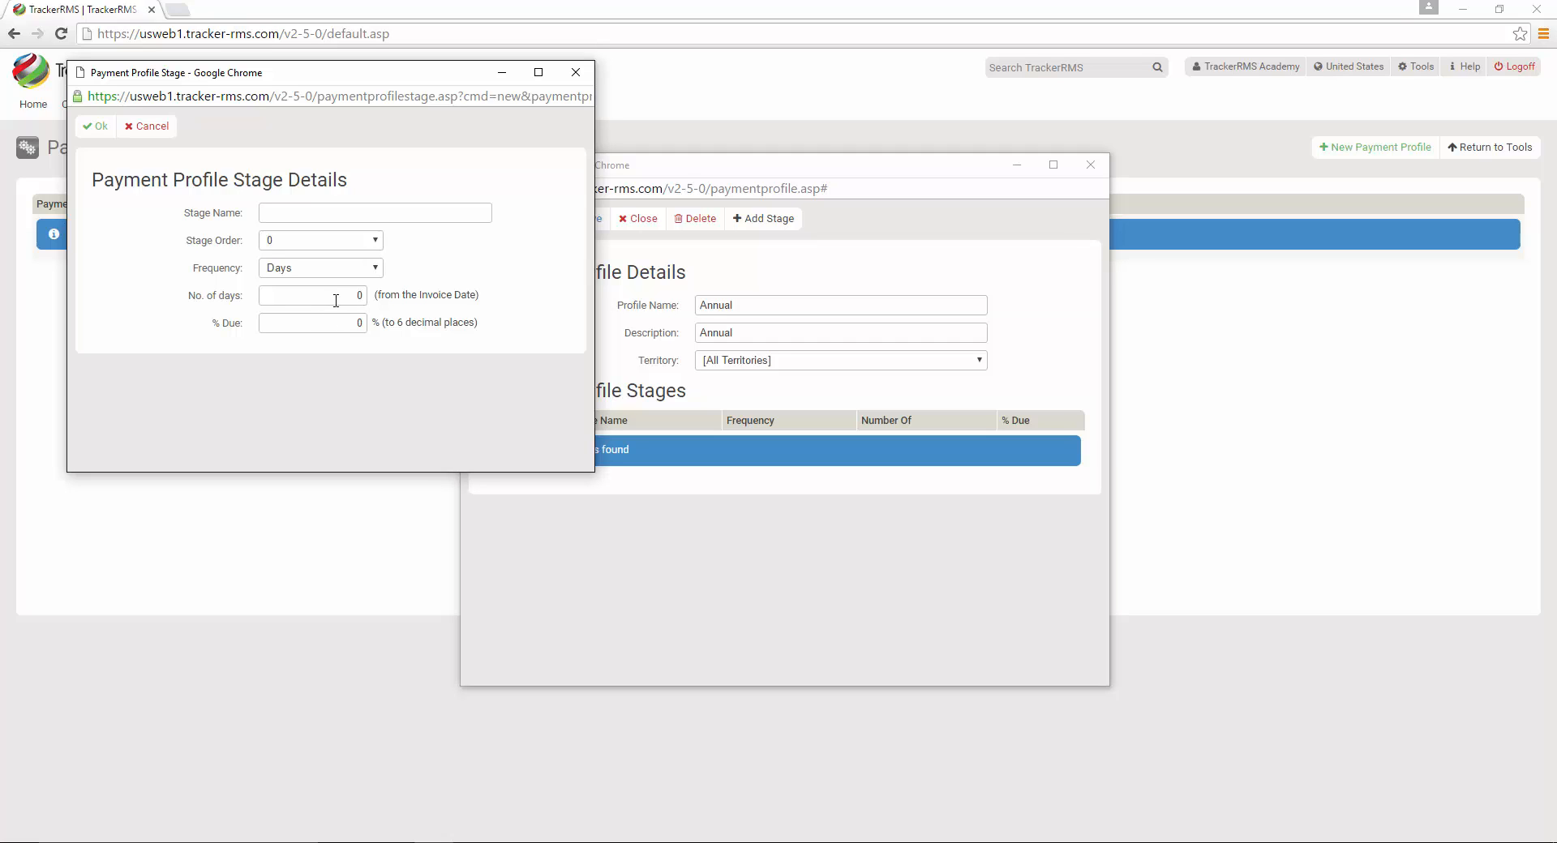
pyautogui.doubleClick(361, 295)
pyautogui.write('30')
pyautogui.click(271, 240)
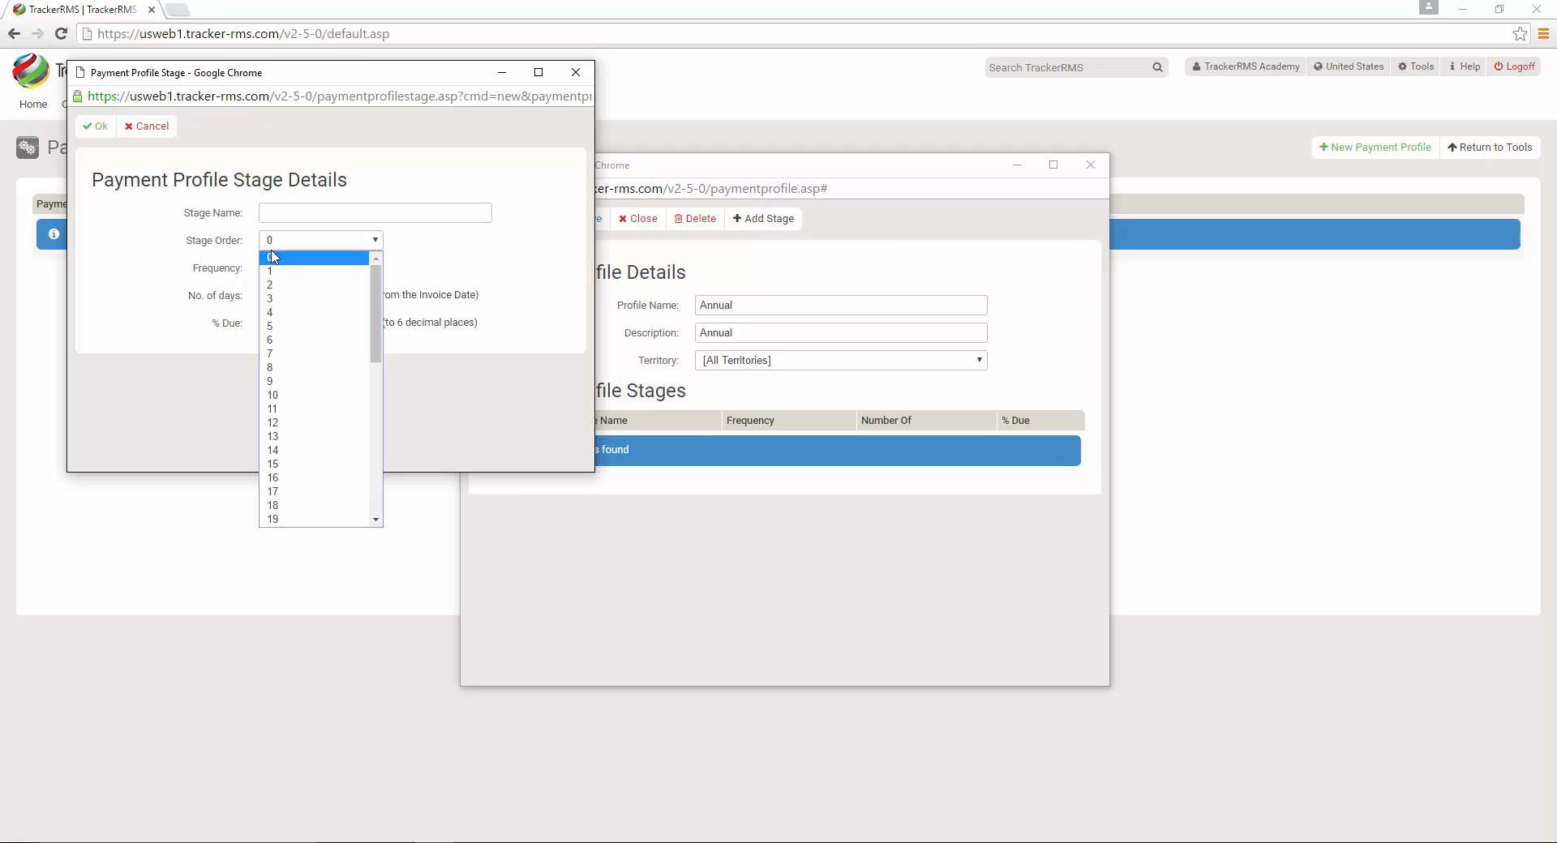
pyautogui.click(272, 271)
pyautogui.click(299, 214)
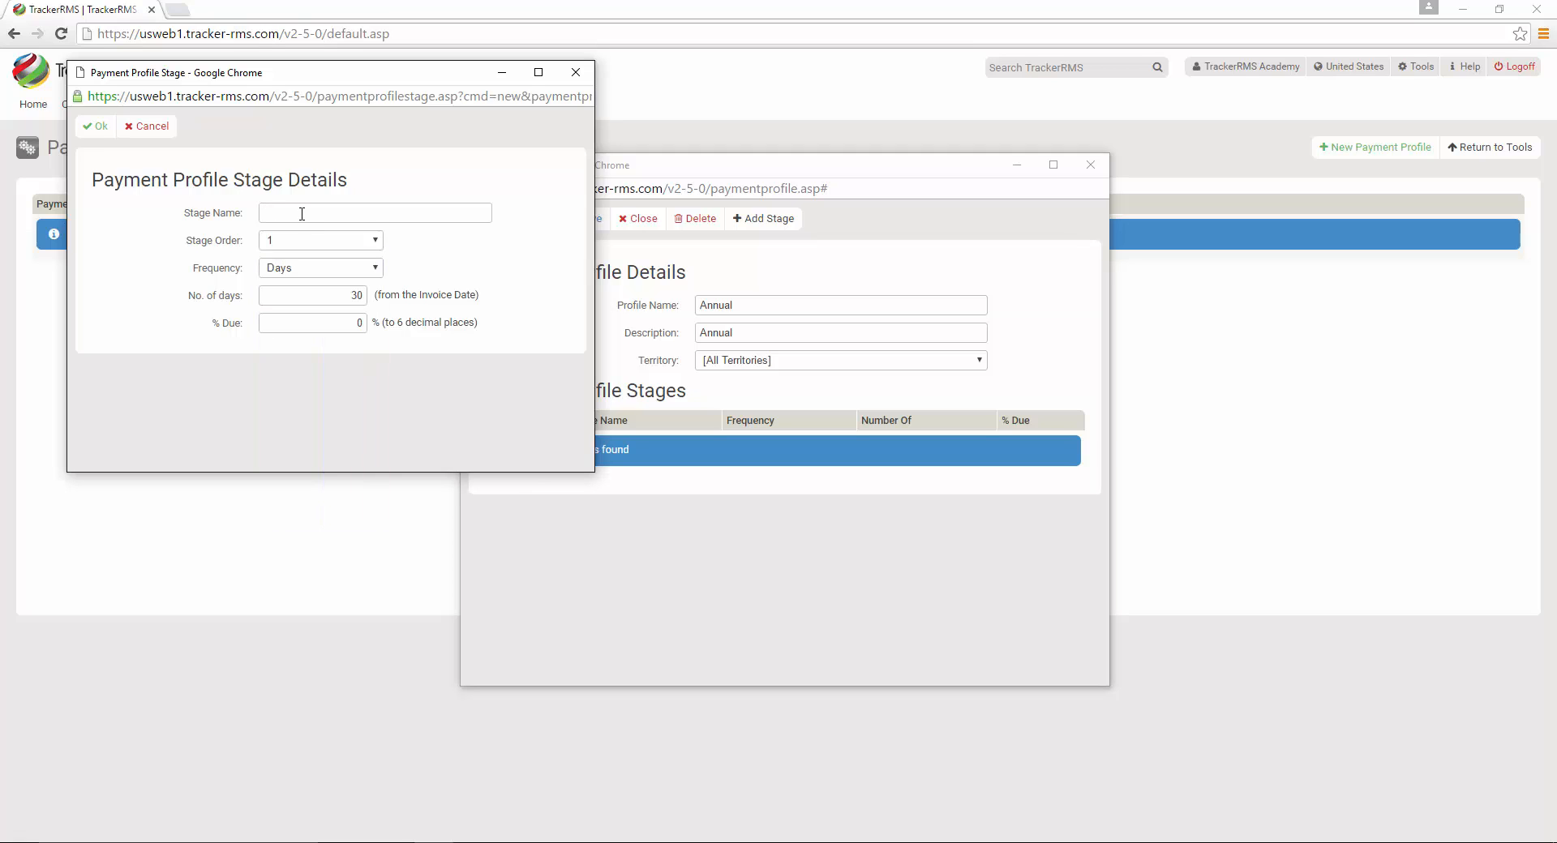
pyautogui.click(96, 126)
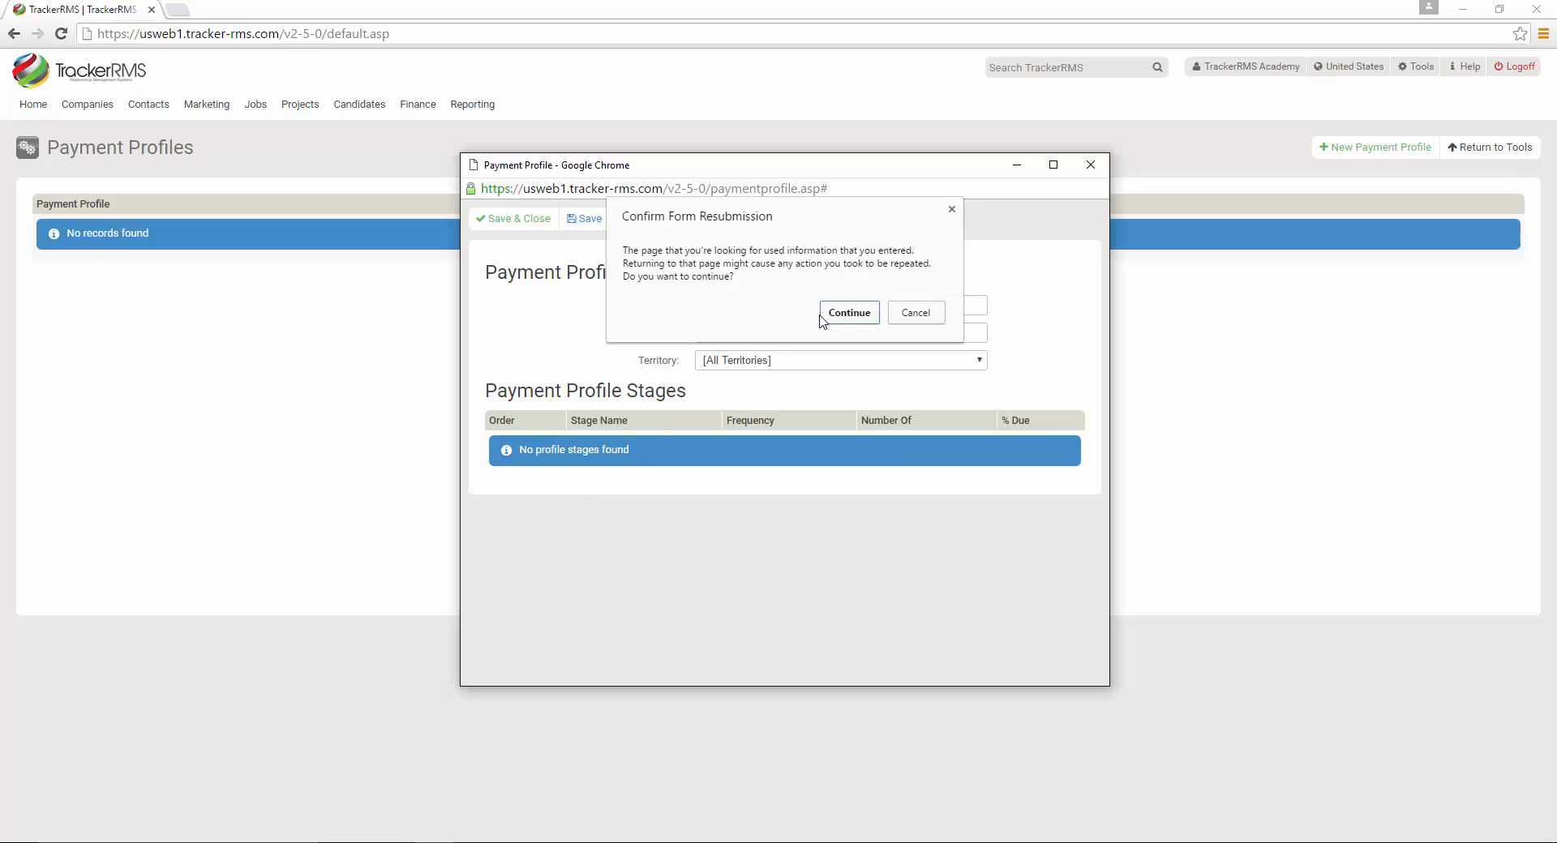
pyautogui.click(821, 315)
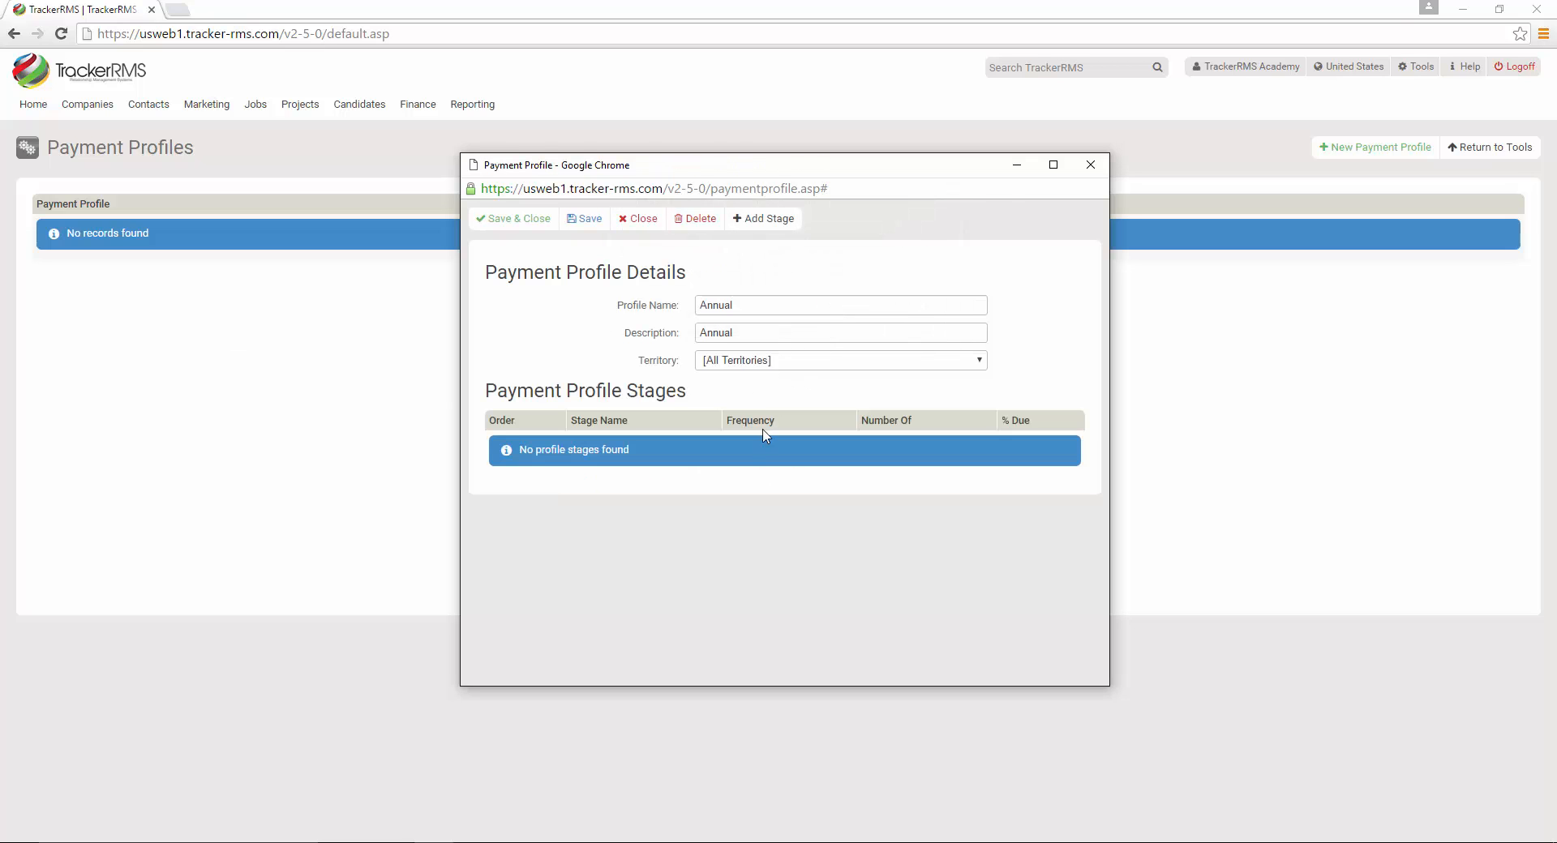
# Step: Save and close the Annual payment profile, and view the form for a new profile before closing it unsaved
pyautogui.click(528, 229)
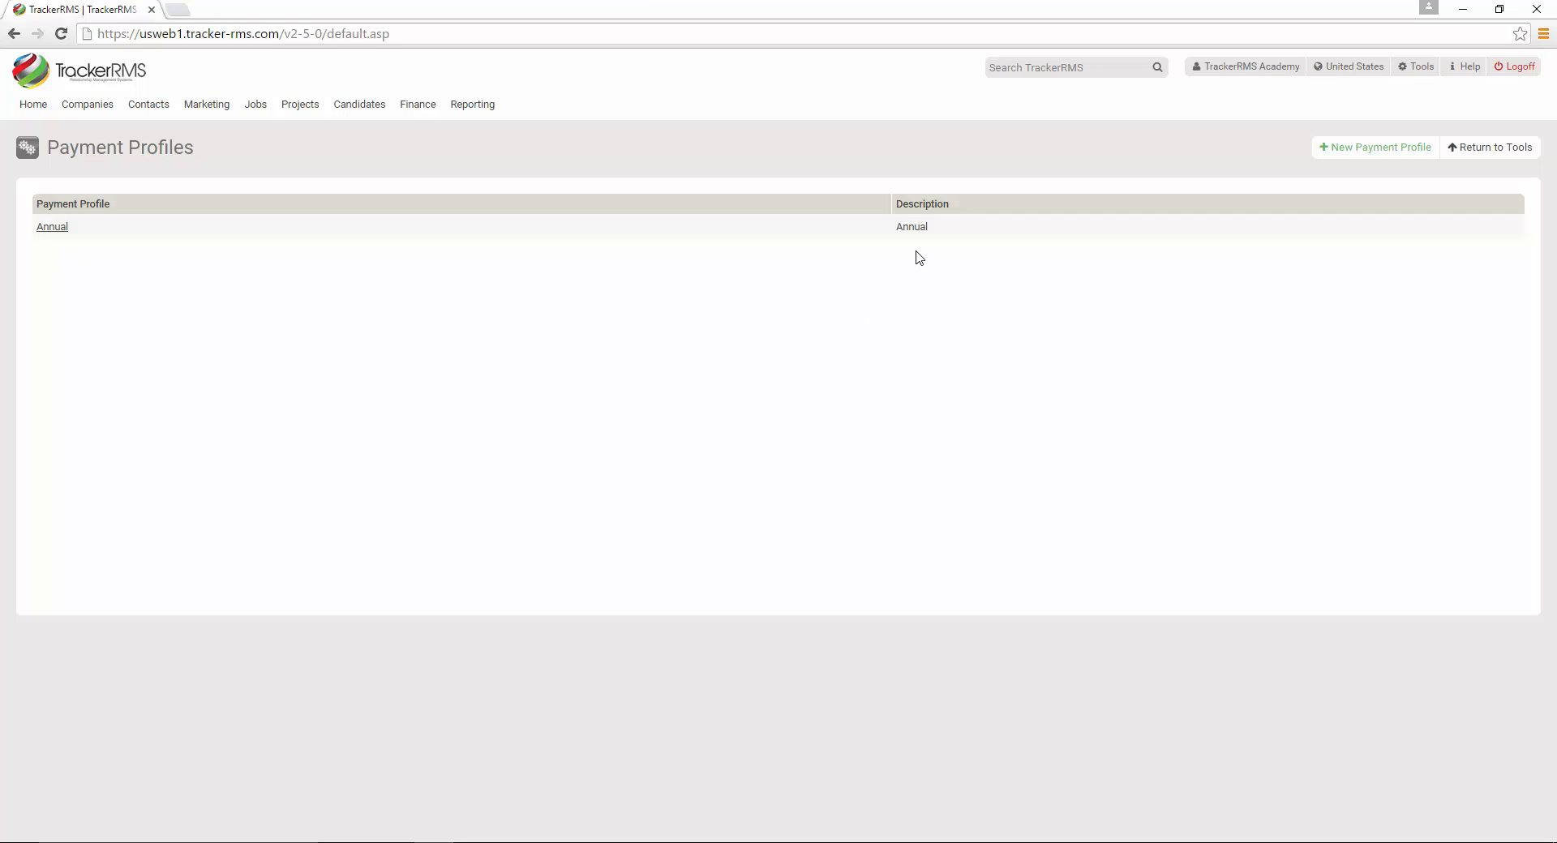
pyautogui.click(1392, 148)
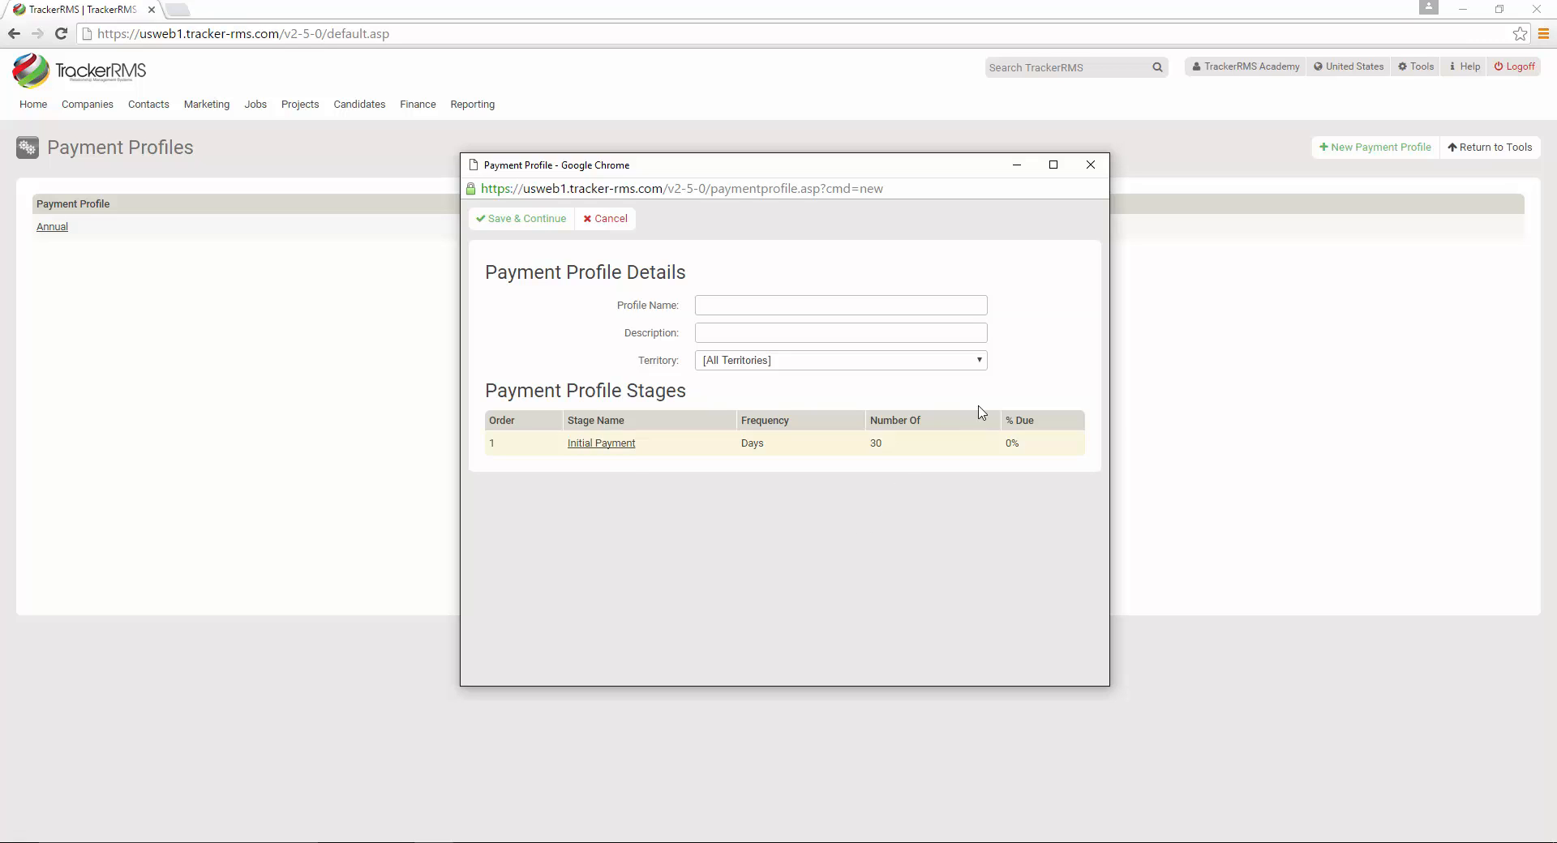
pyautogui.click(1091, 167)
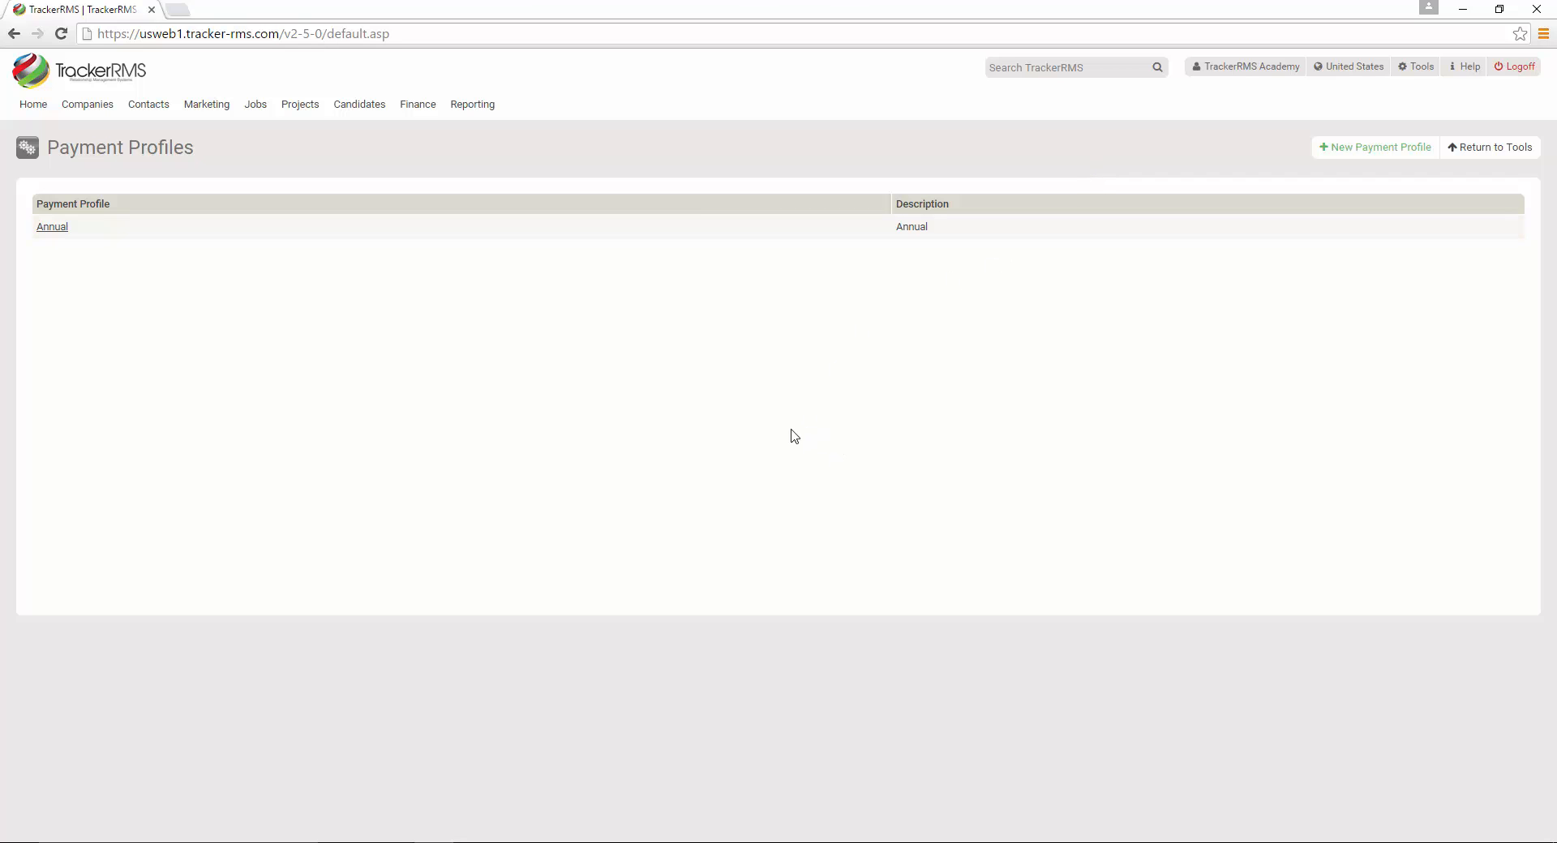
# Step: Open the Expense Settings, review the Show Icon On Timesheet choices and display the expense codes list
pyautogui.click(1423, 79)
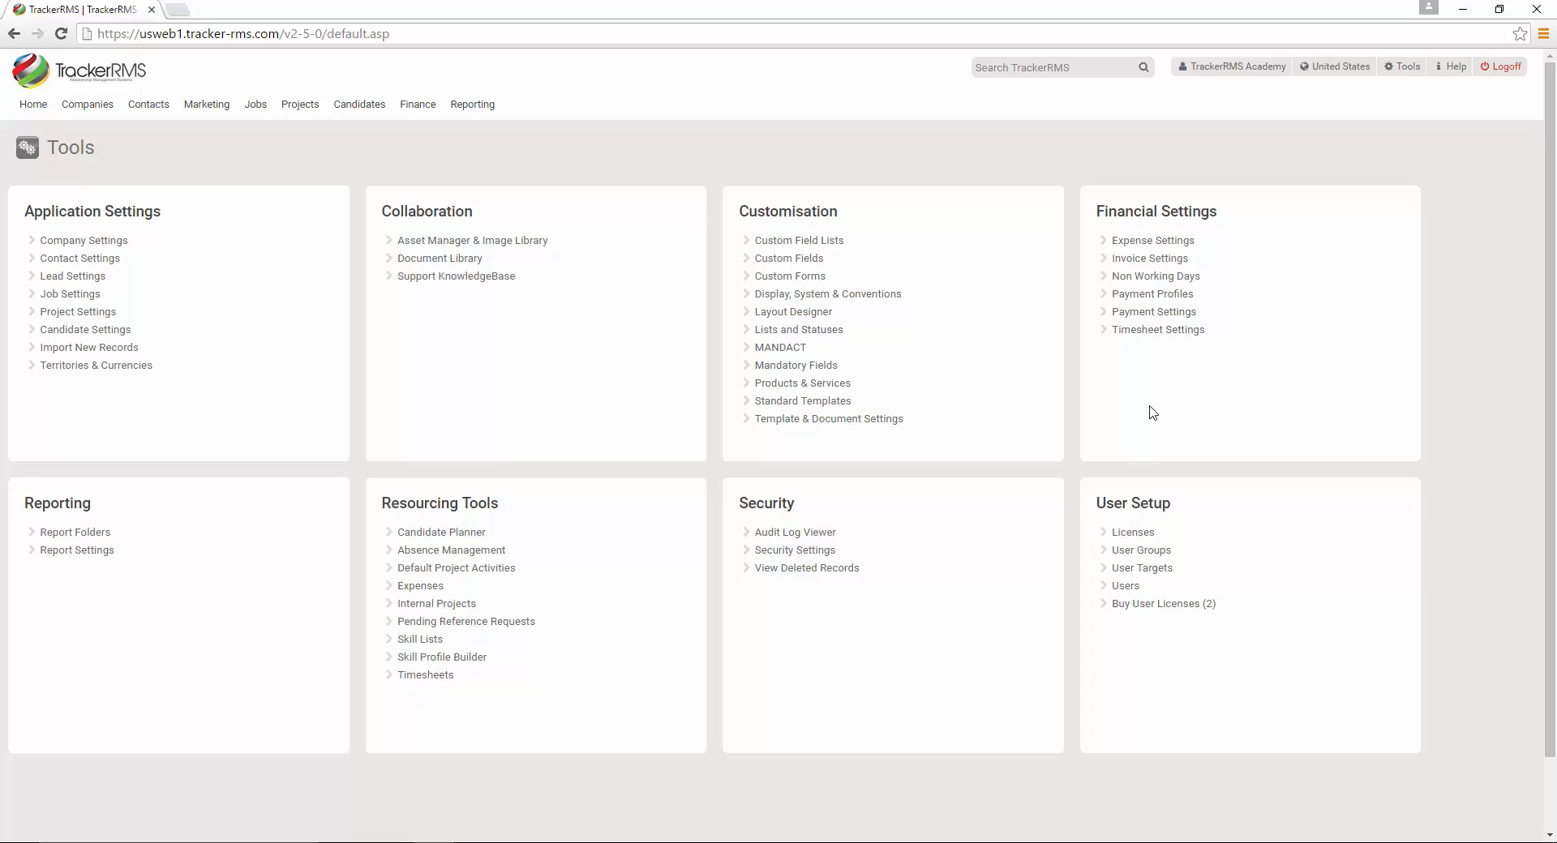
pyautogui.click(1171, 243)
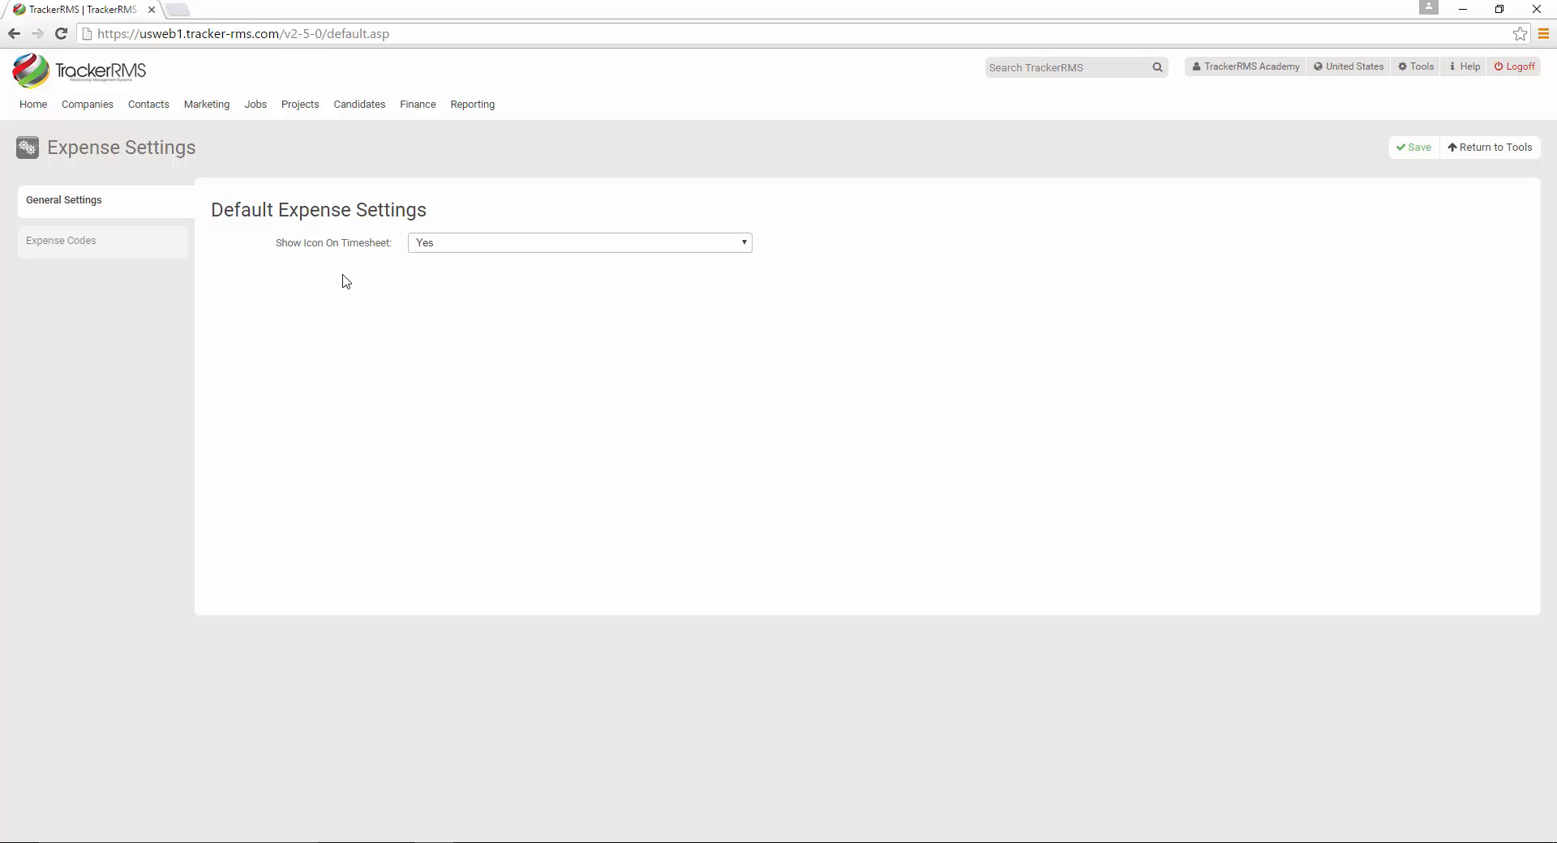
pyautogui.click(496, 248)
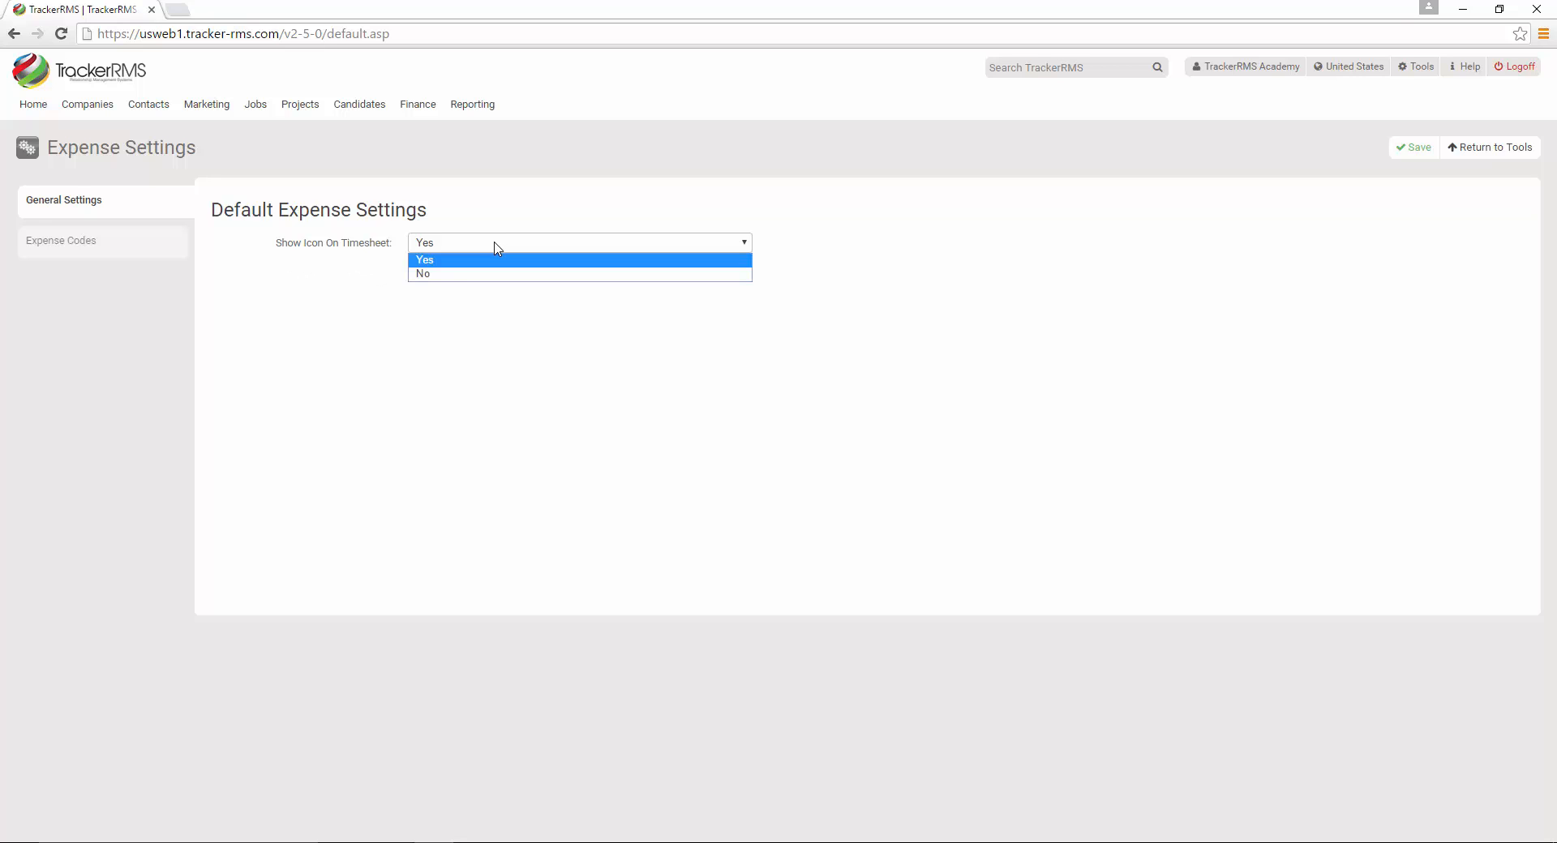
pyautogui.click(353, 291)
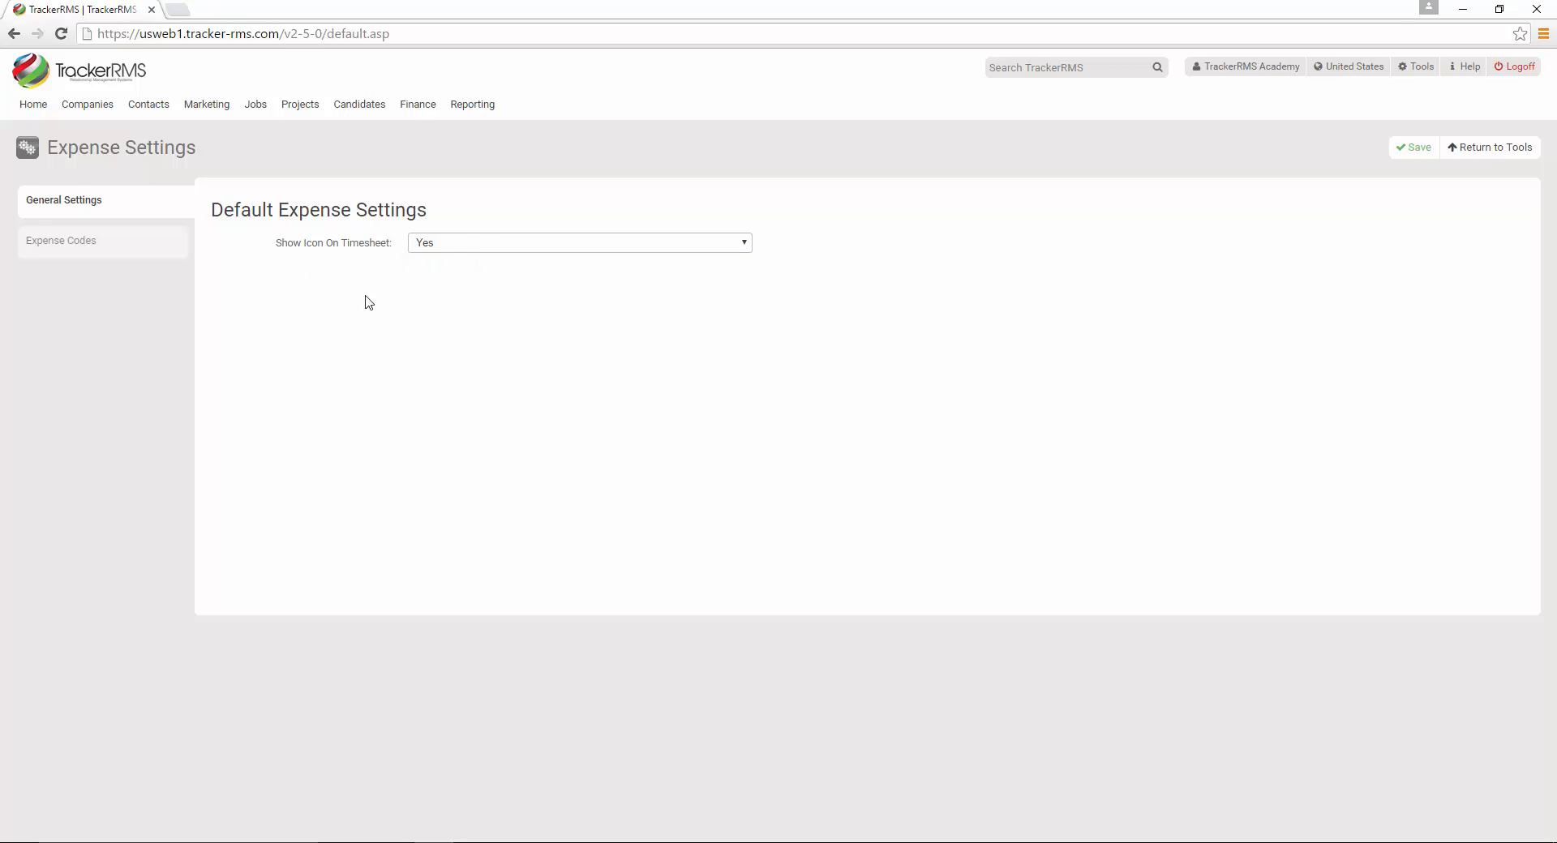
pyautogui.click(120, 241)
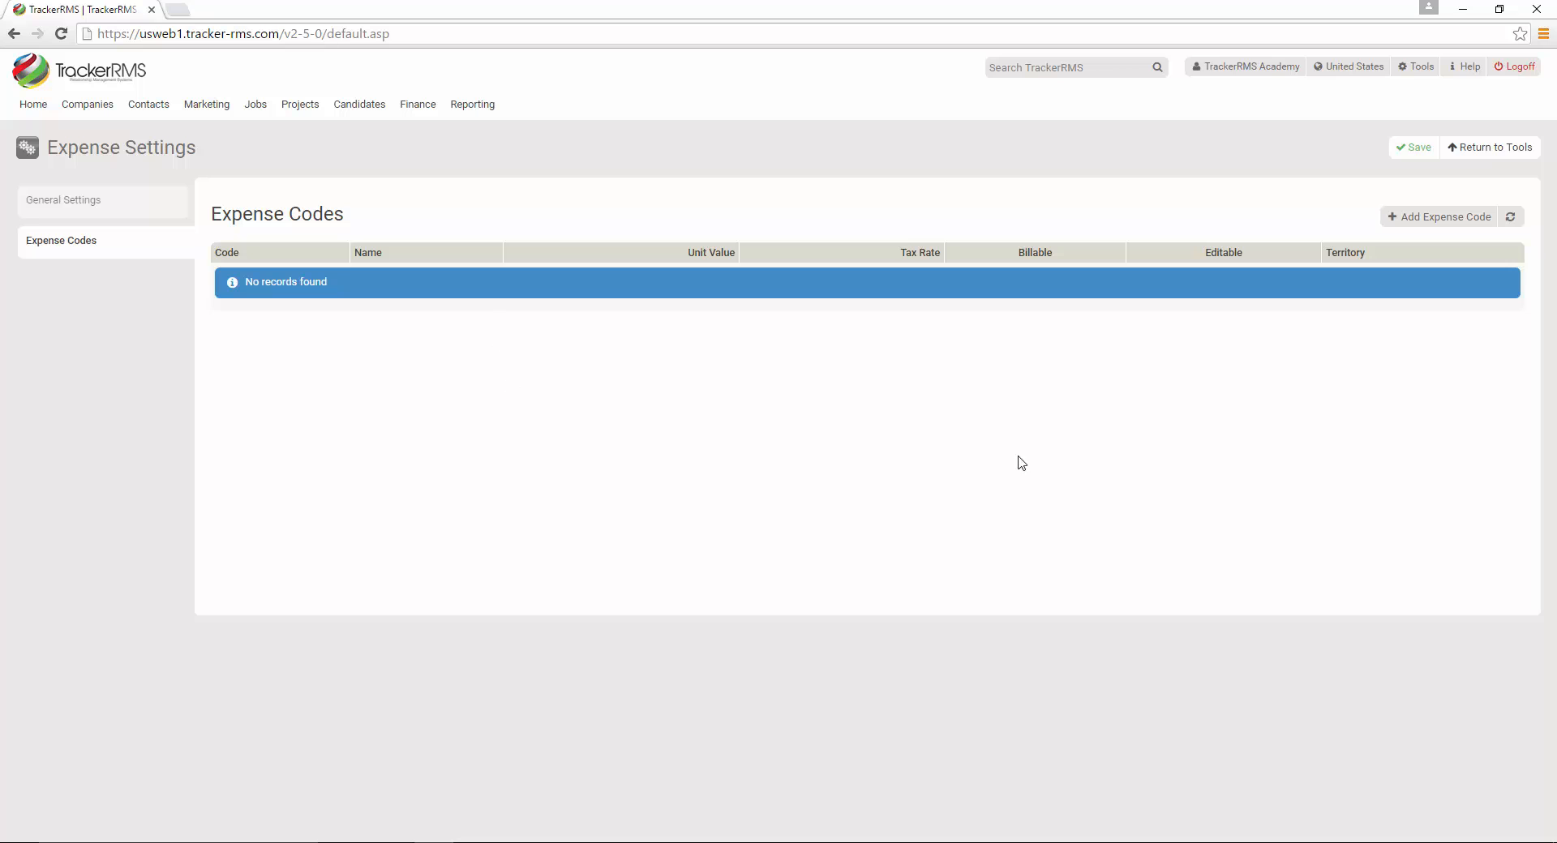
# Step: Start a new expense code with the code MG and the name Mileage
pyautogui.click(1440, 219)
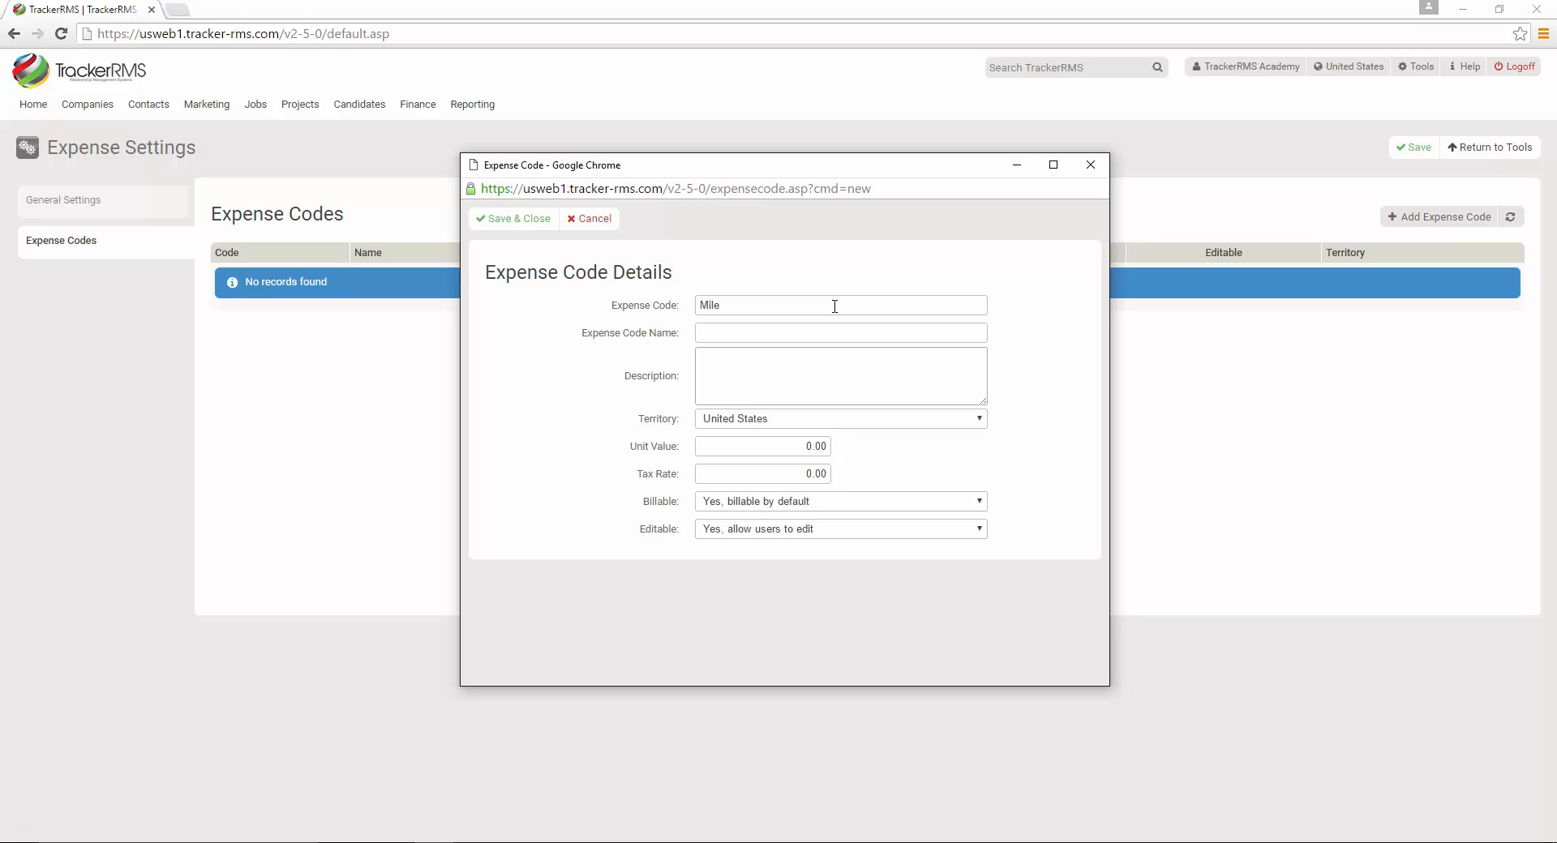
pyautogui.click(835, 306)
pyautogui.write('Mileage')
pyautogui.moveTo(835, 307); pyautogui.dragTo(576, 310)
pyautogui.hotkey('ctrl', 'c')
pyautogui.click(738, 325)
pyautogui.hotkey('ctrl', 'v')
pyautogui.moveTo(737, 310); pyautogui.dragTo(460, 297)
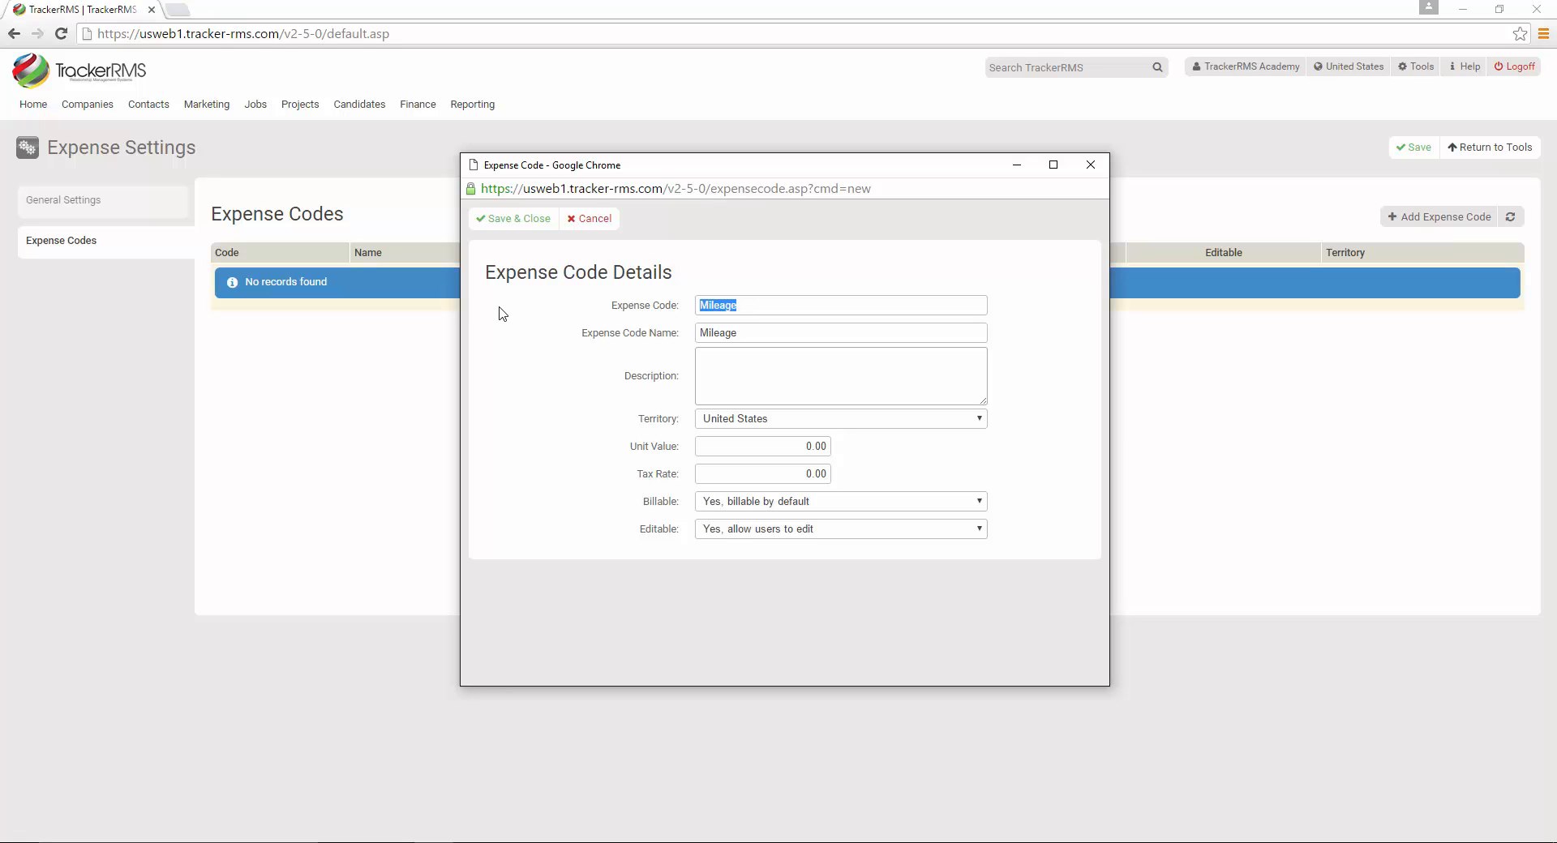
pyautogui.write('MG')
# Step: Set the unit value to .55, keep the code billable by default and editable by users, and save the expense code
pyautogui.click(799, 448)
pyautogui.press('BackSpace')
pyautogui.press('Tab')
pyautogui.click(882, 508)
pyautogui.click(882, 513)
pyautogui.click(873, 533)
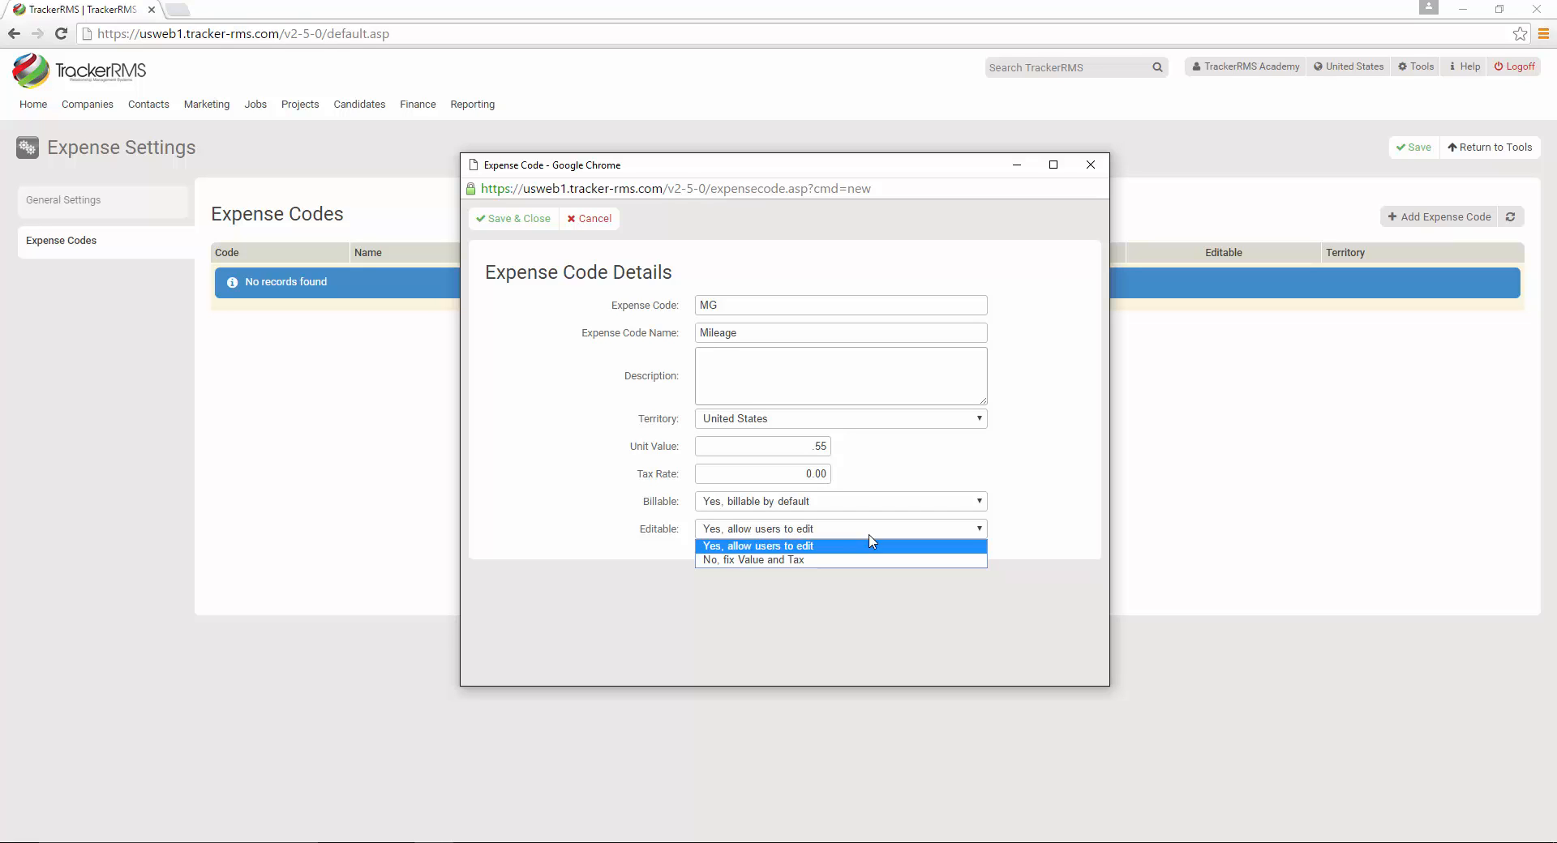
pyautogui.click(843, 546)
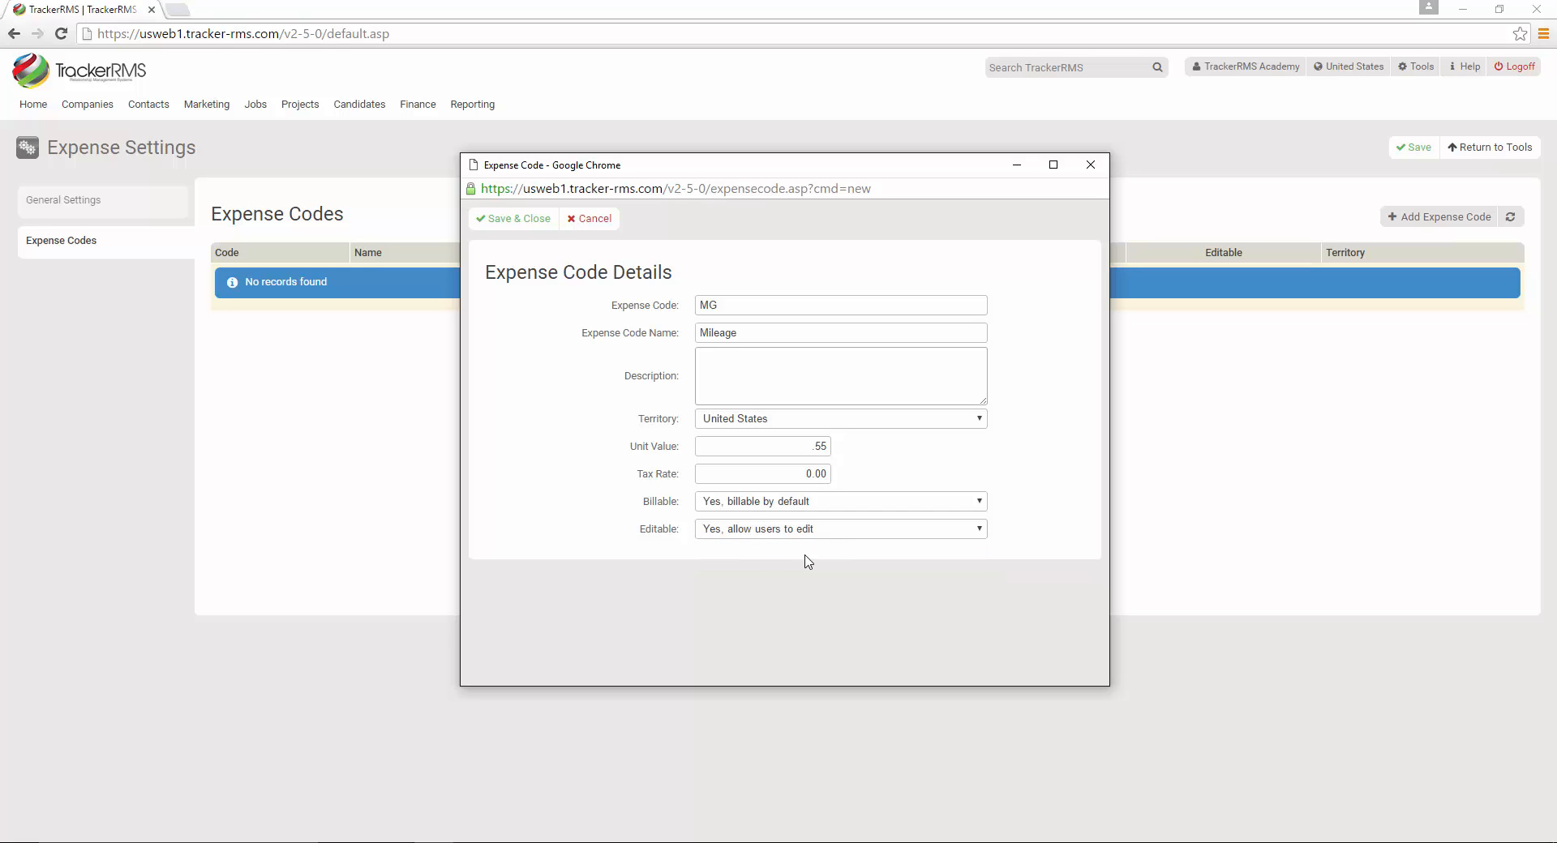
pyautogui.click(542, 225)
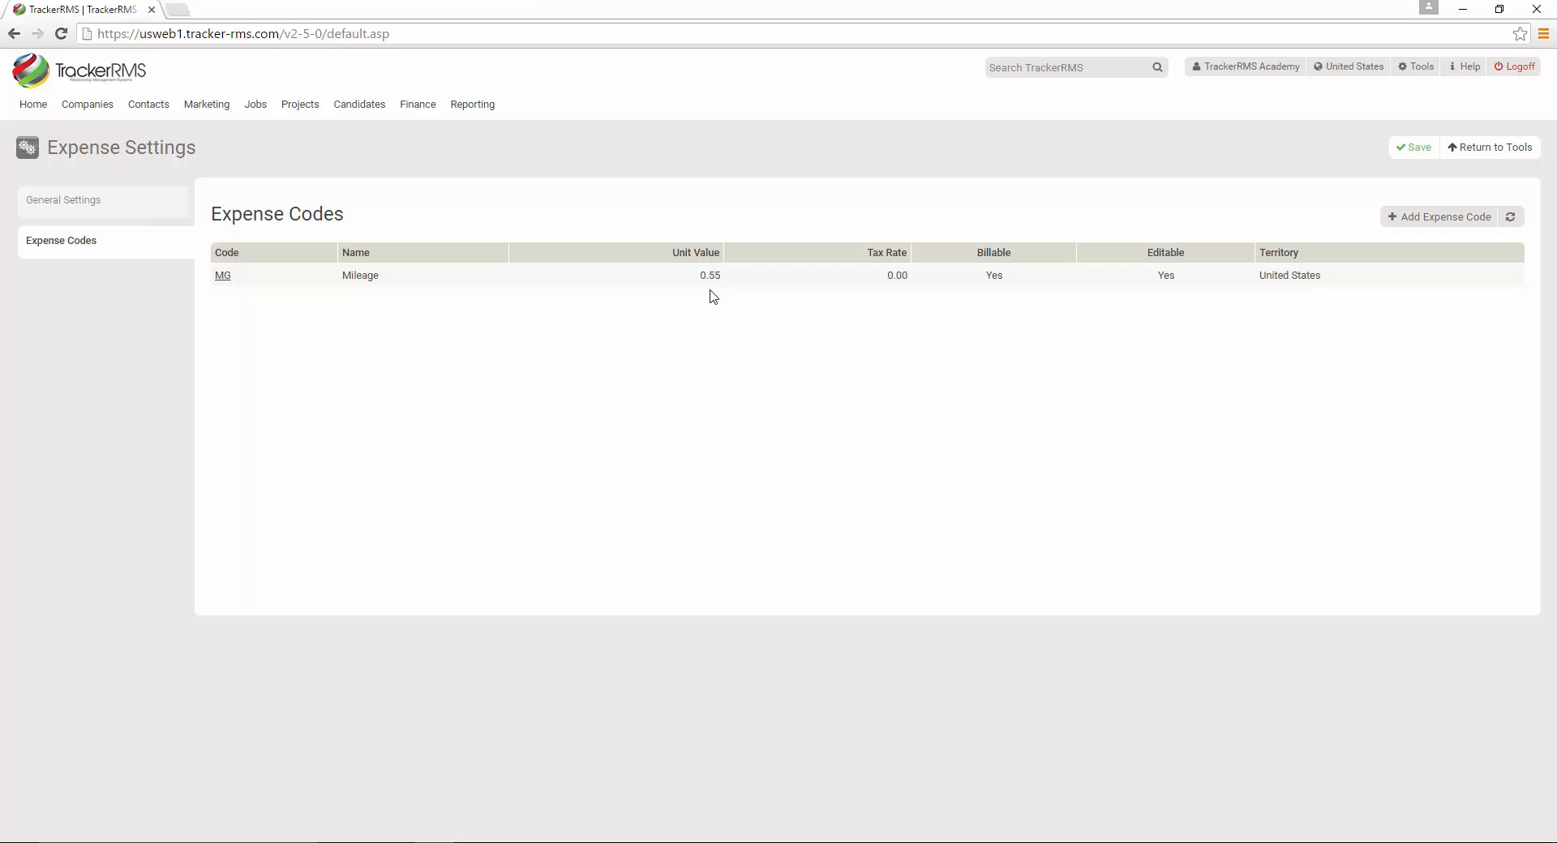
# Step: Start a new expense code with the code HTL and the name Hotel
pyautogui.click(1429, 227)
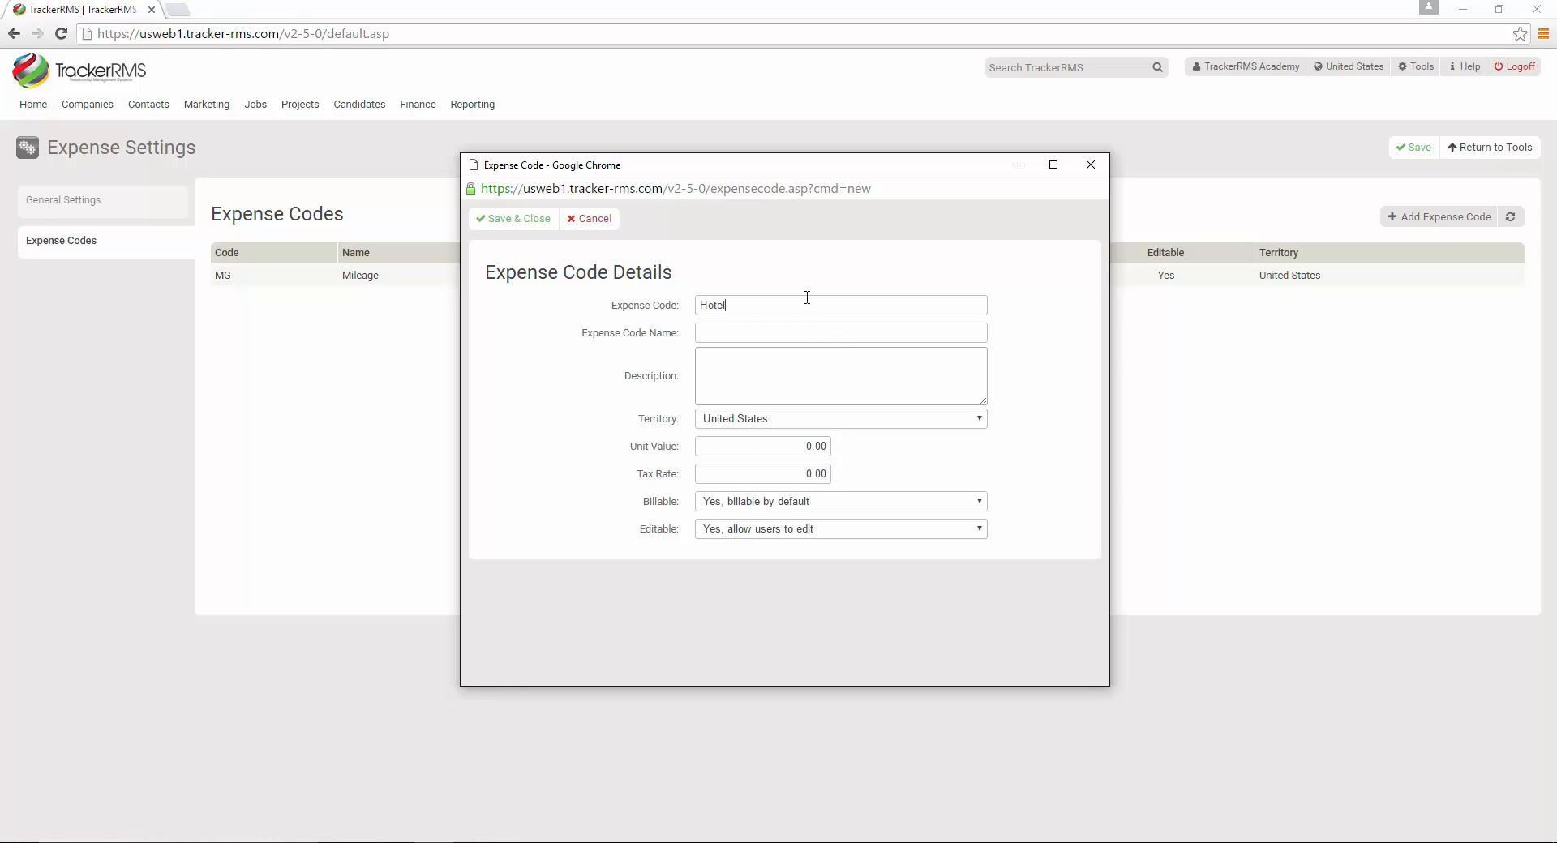
pyautogui.press('BackSpace')
pyautogui.press('BackSpace')
pyautogui.press('BackSpace')
pyautogui.press('Tab')
pyautogui.write('Hot')
# Step: Set the unit value to 150.00 and save the expense code, reopening the saved Hotel code briefly to check its details
pyautogui.moveTo(837, 455); pyautogui.dragTo(869, 453)
pyautogui.write('150.00')
pyautogui.click(523, 226)
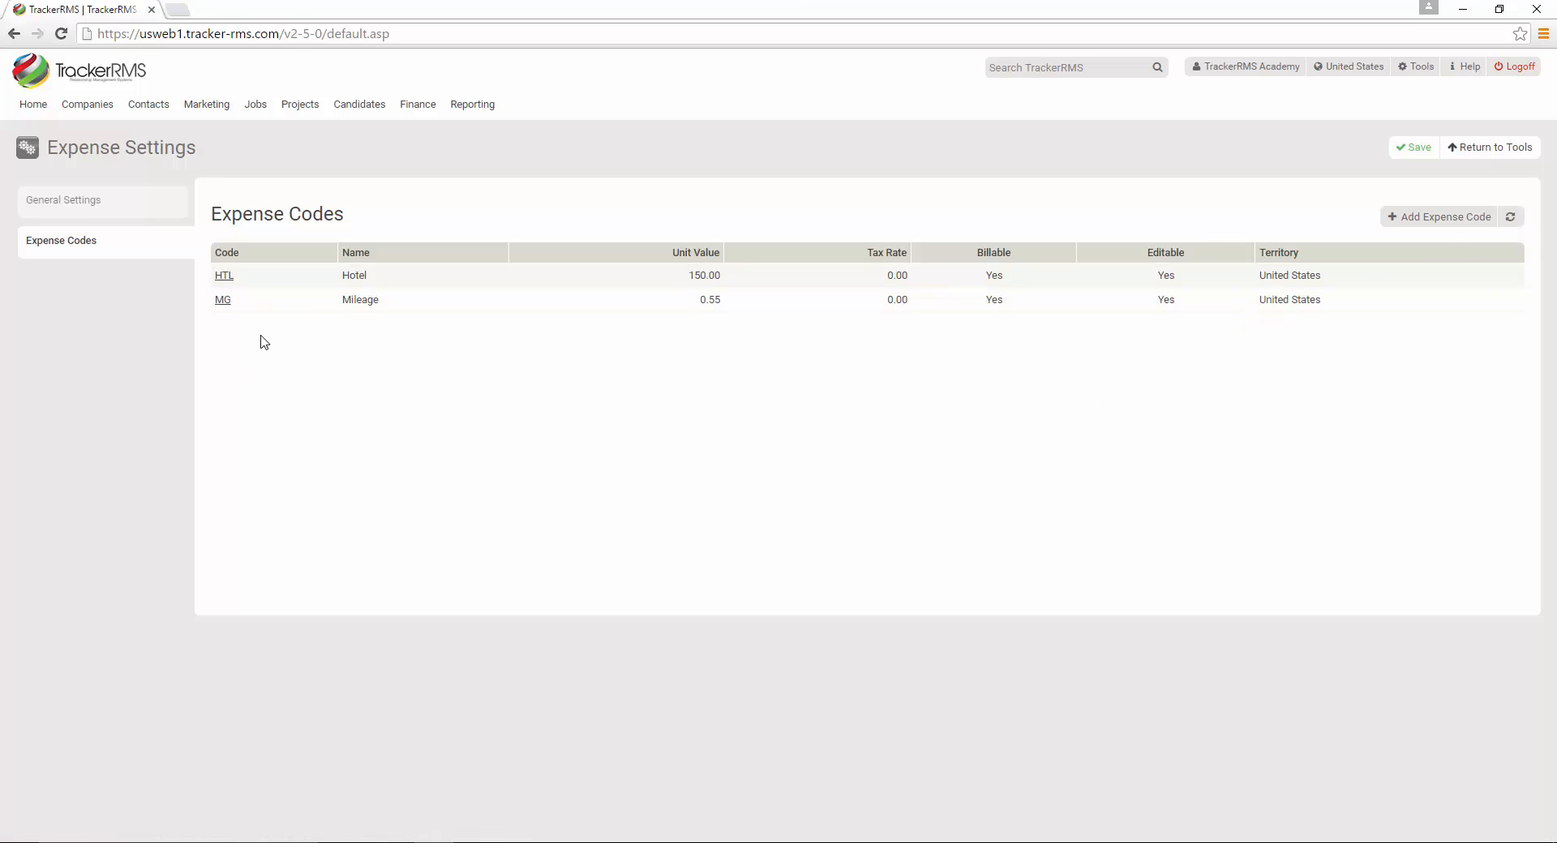
pyautogui.click(222, 279)
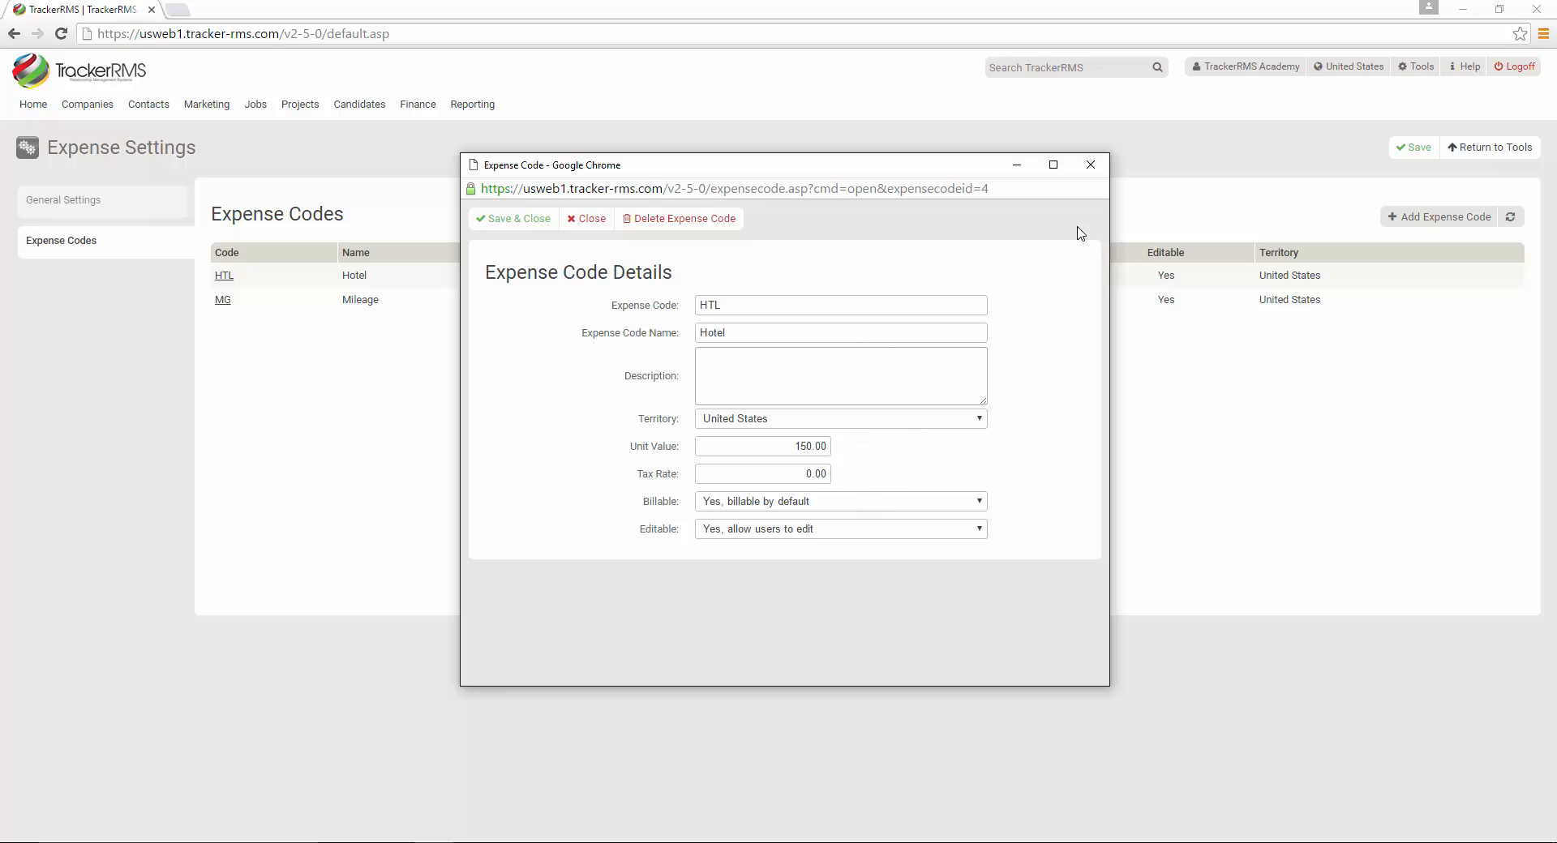
pyautogui.click(1091, 164)
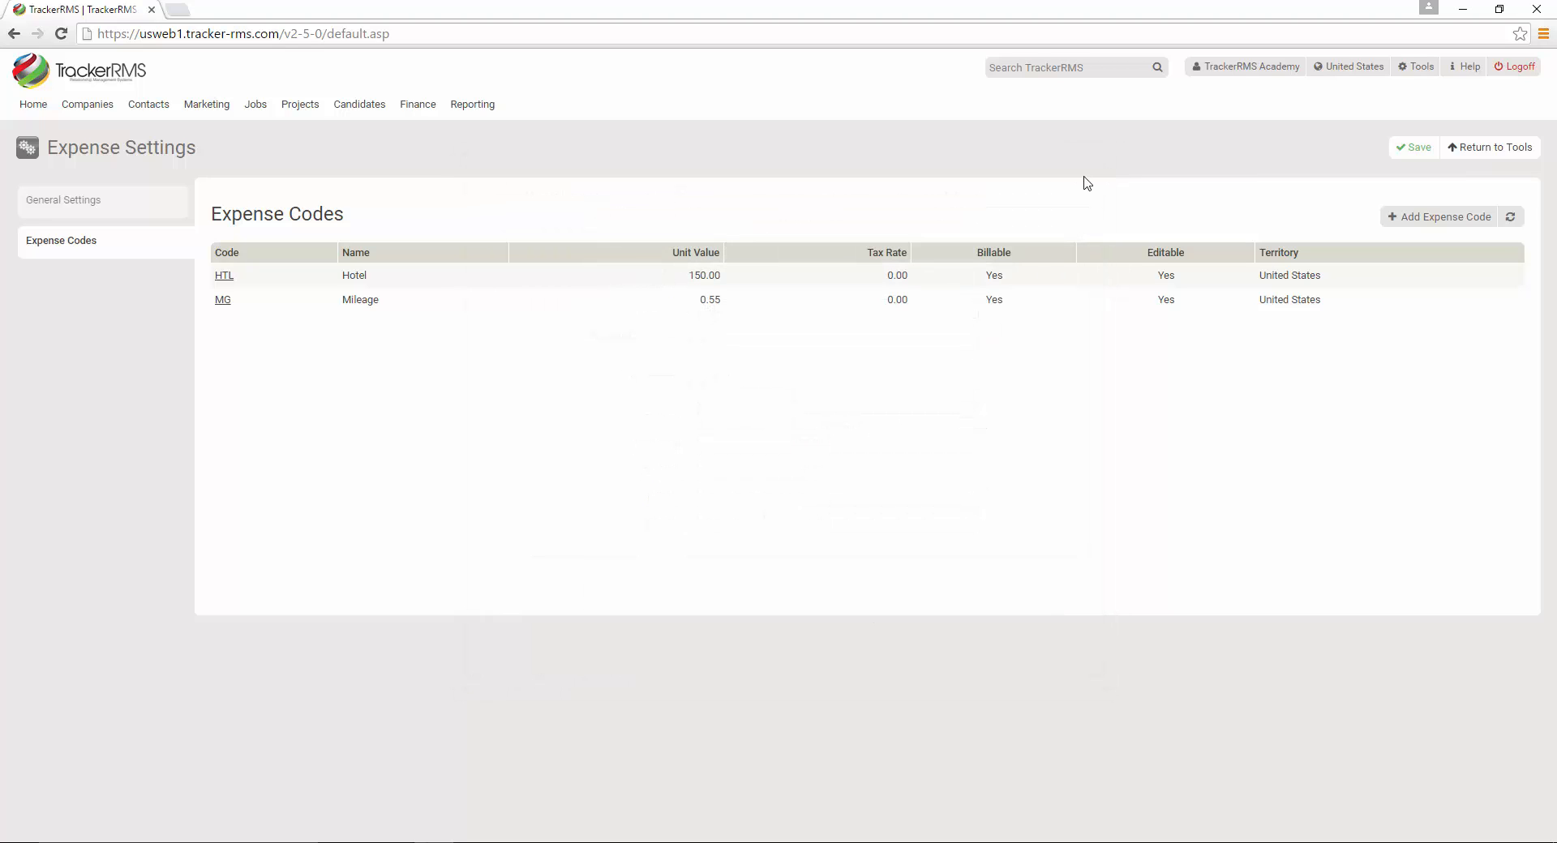
# Step: Open the Standard Templates and start a new email template with its association set to Invoice
pyautogui.click(1430, 78)
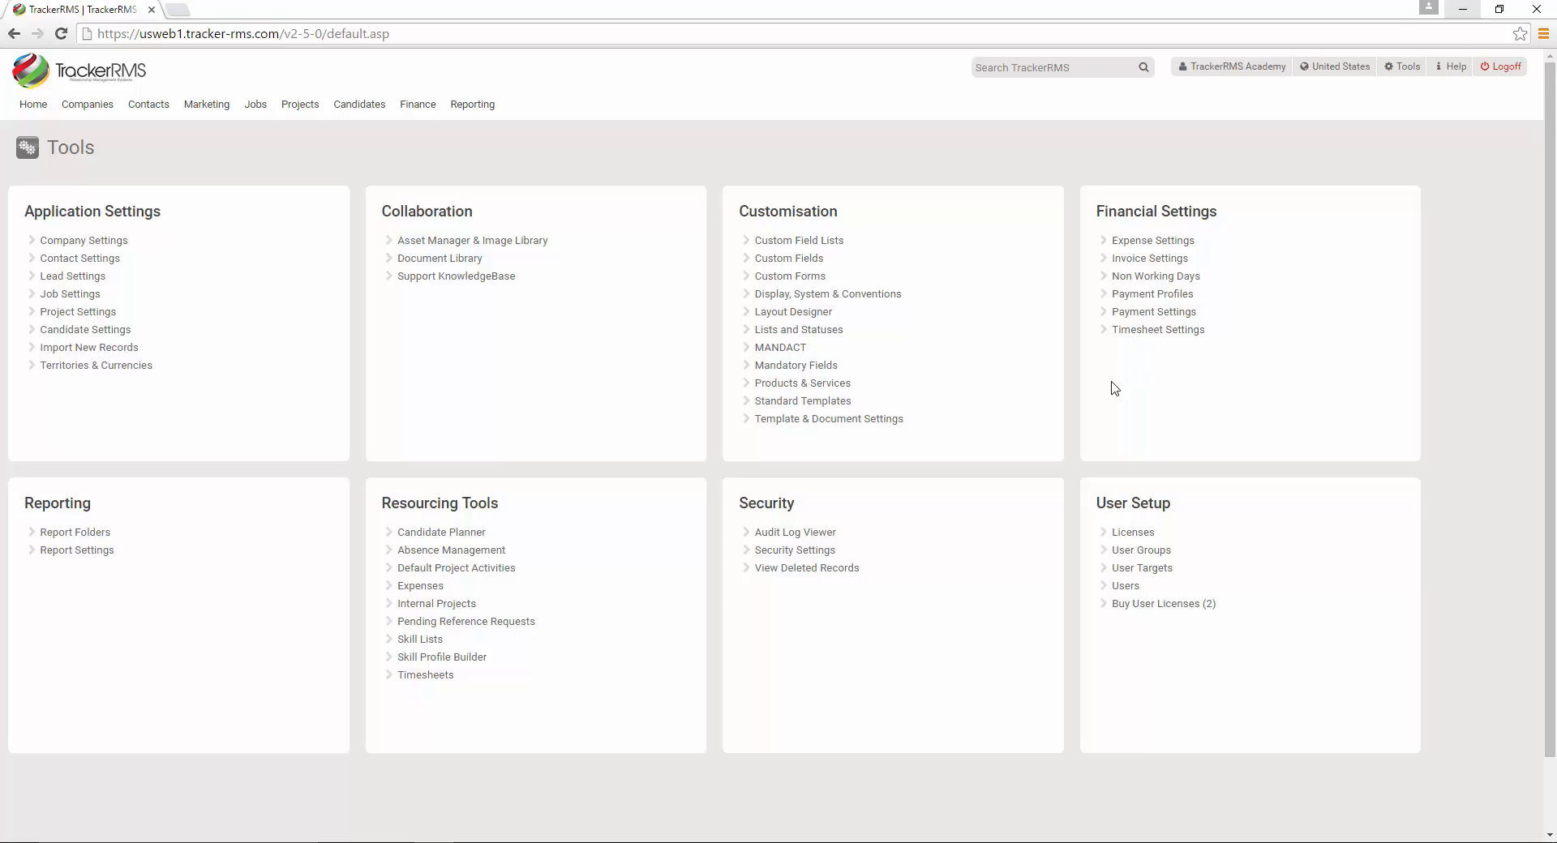
pyautogui.click(802, 402)
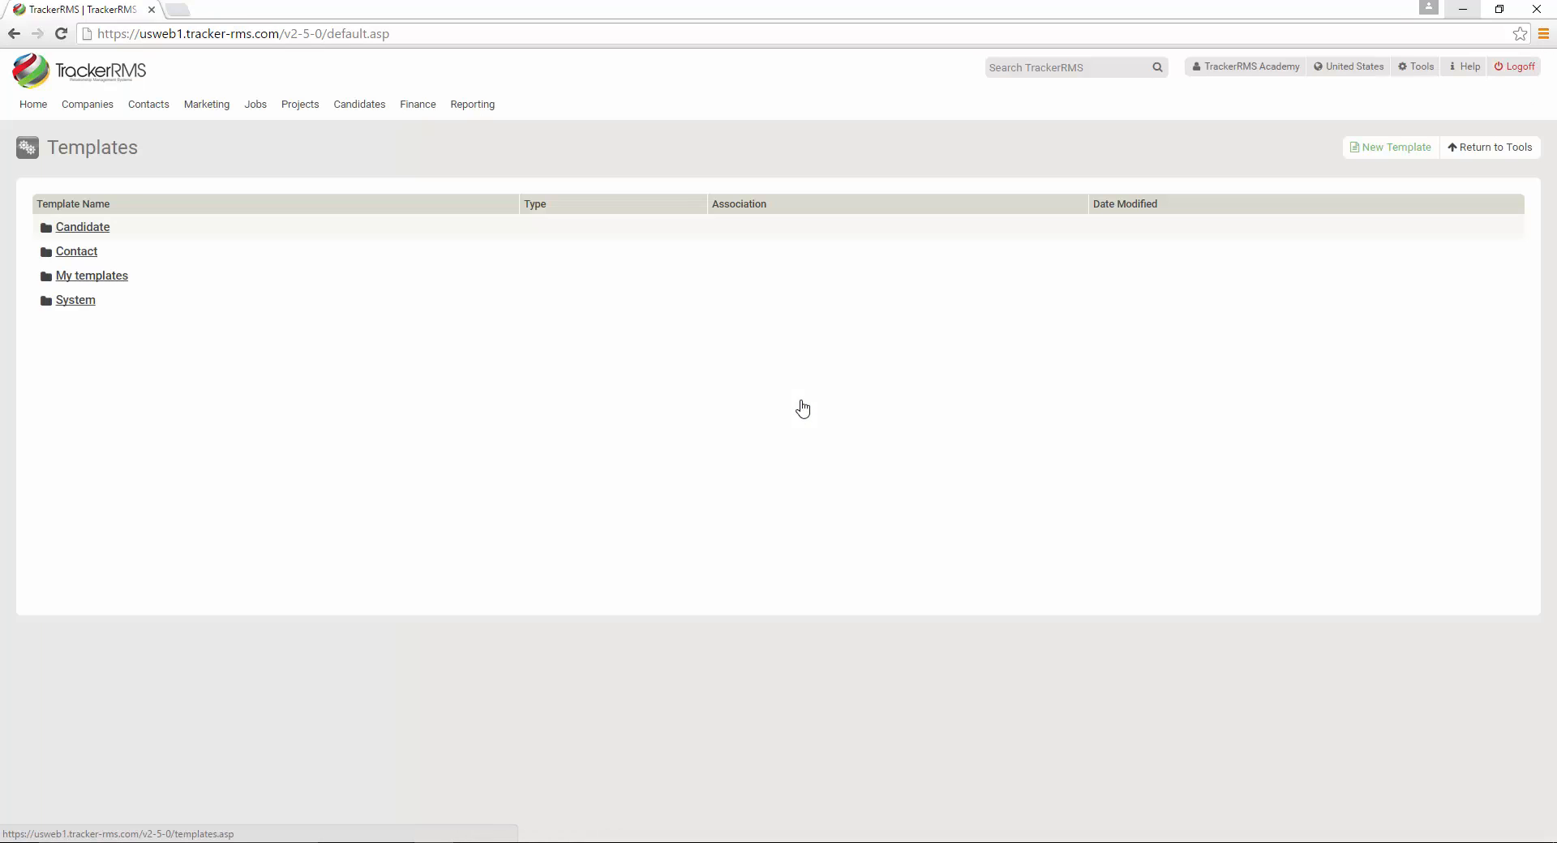
pyautogui.click(1404, 154)
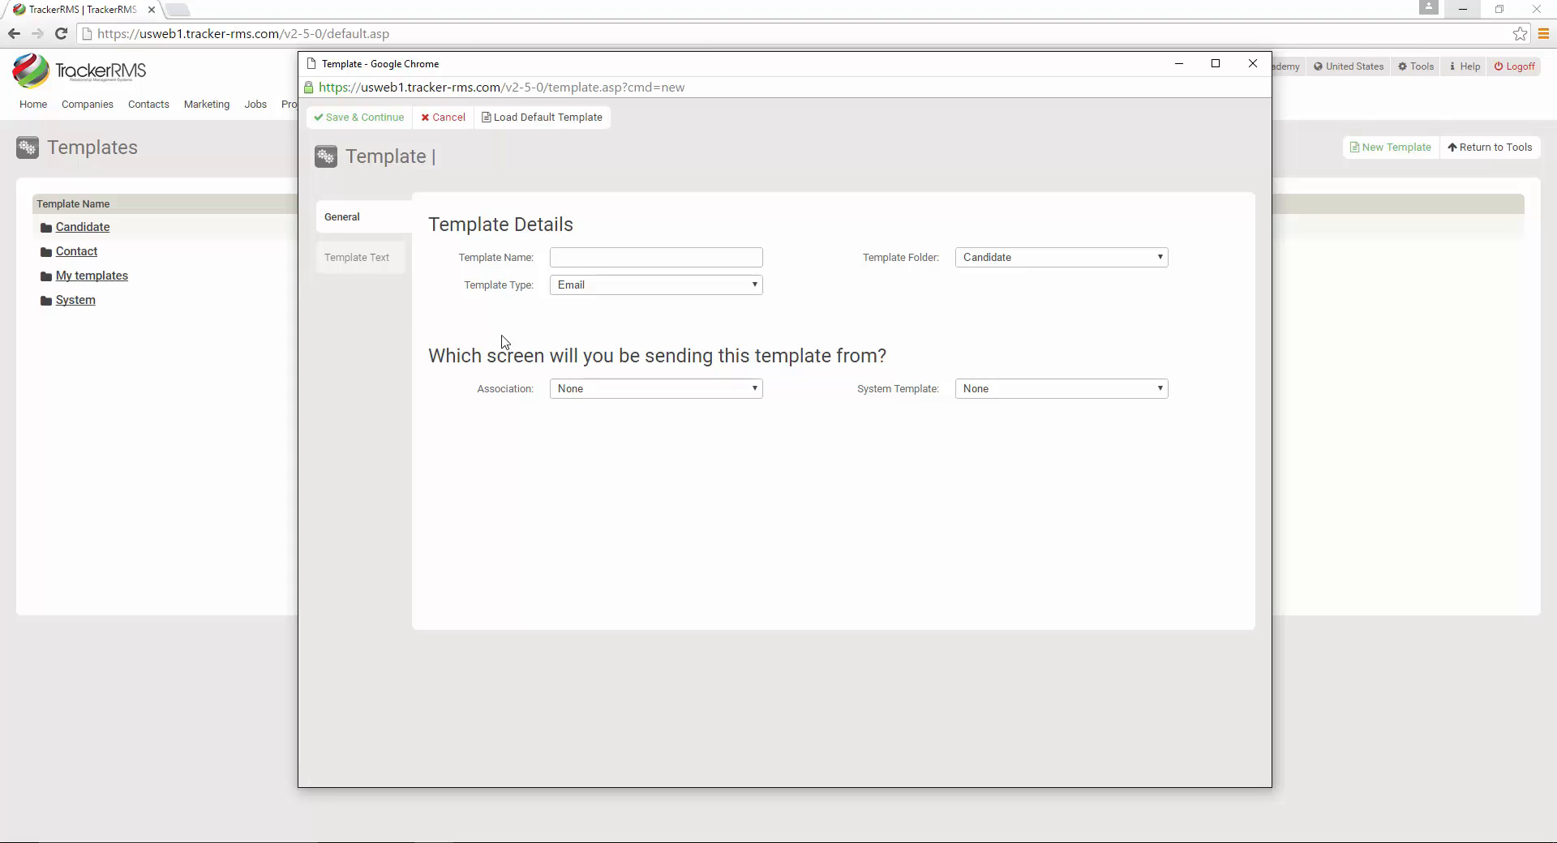
pyautogui.click(567, 388)
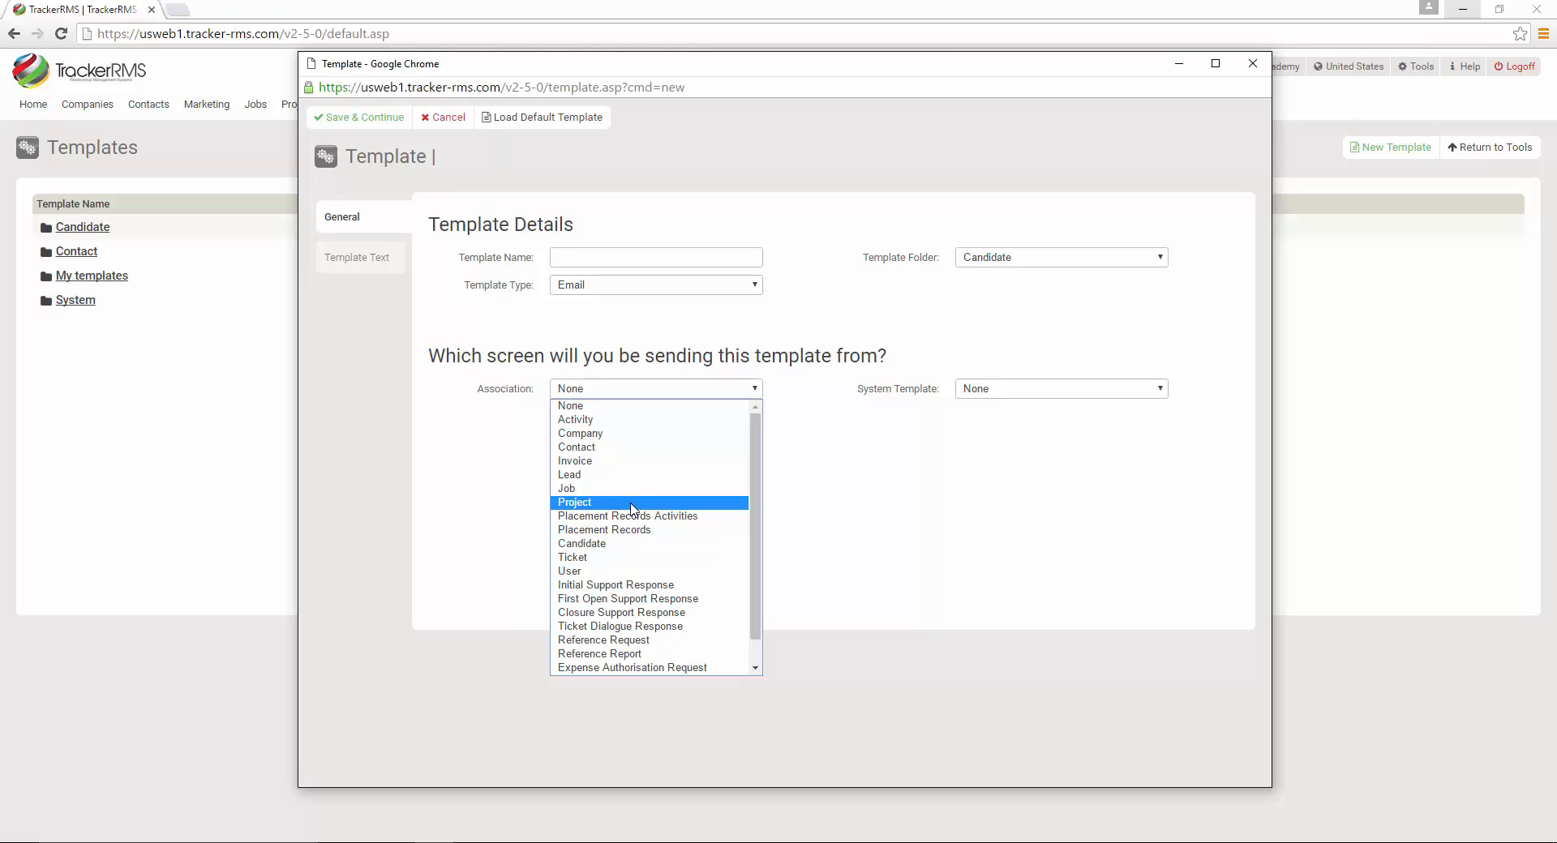
pyautogui.click(641, 460)
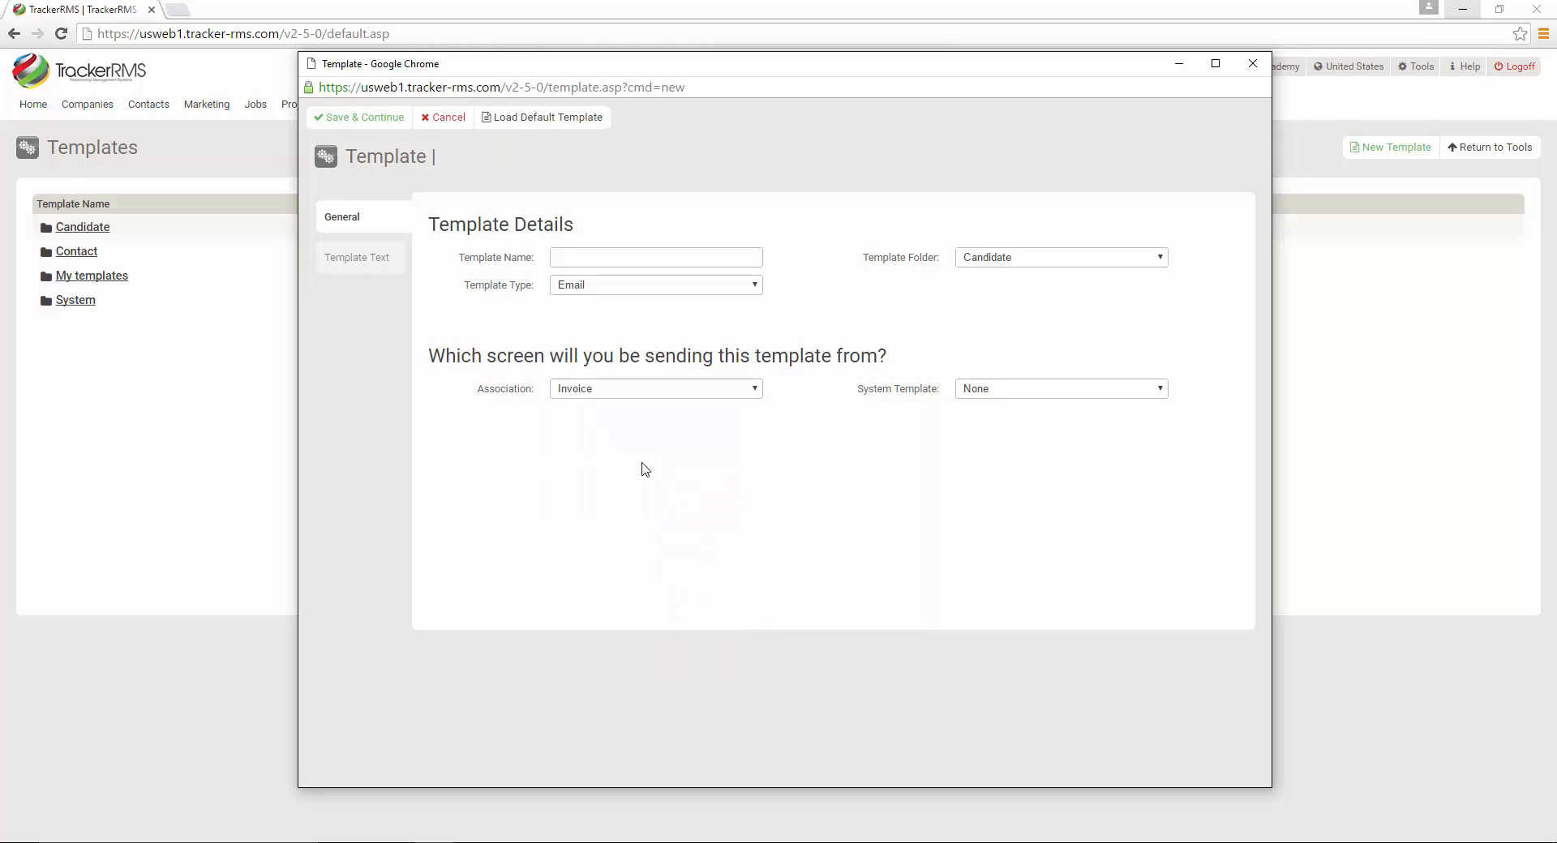
# Step: Name the template Invoice Template, assign it to the My templates folder, and save it for further editing
pyautogui.click(621, 259)
pyautogui.write('Invoice Template')
pyautogui.click(983, 257)
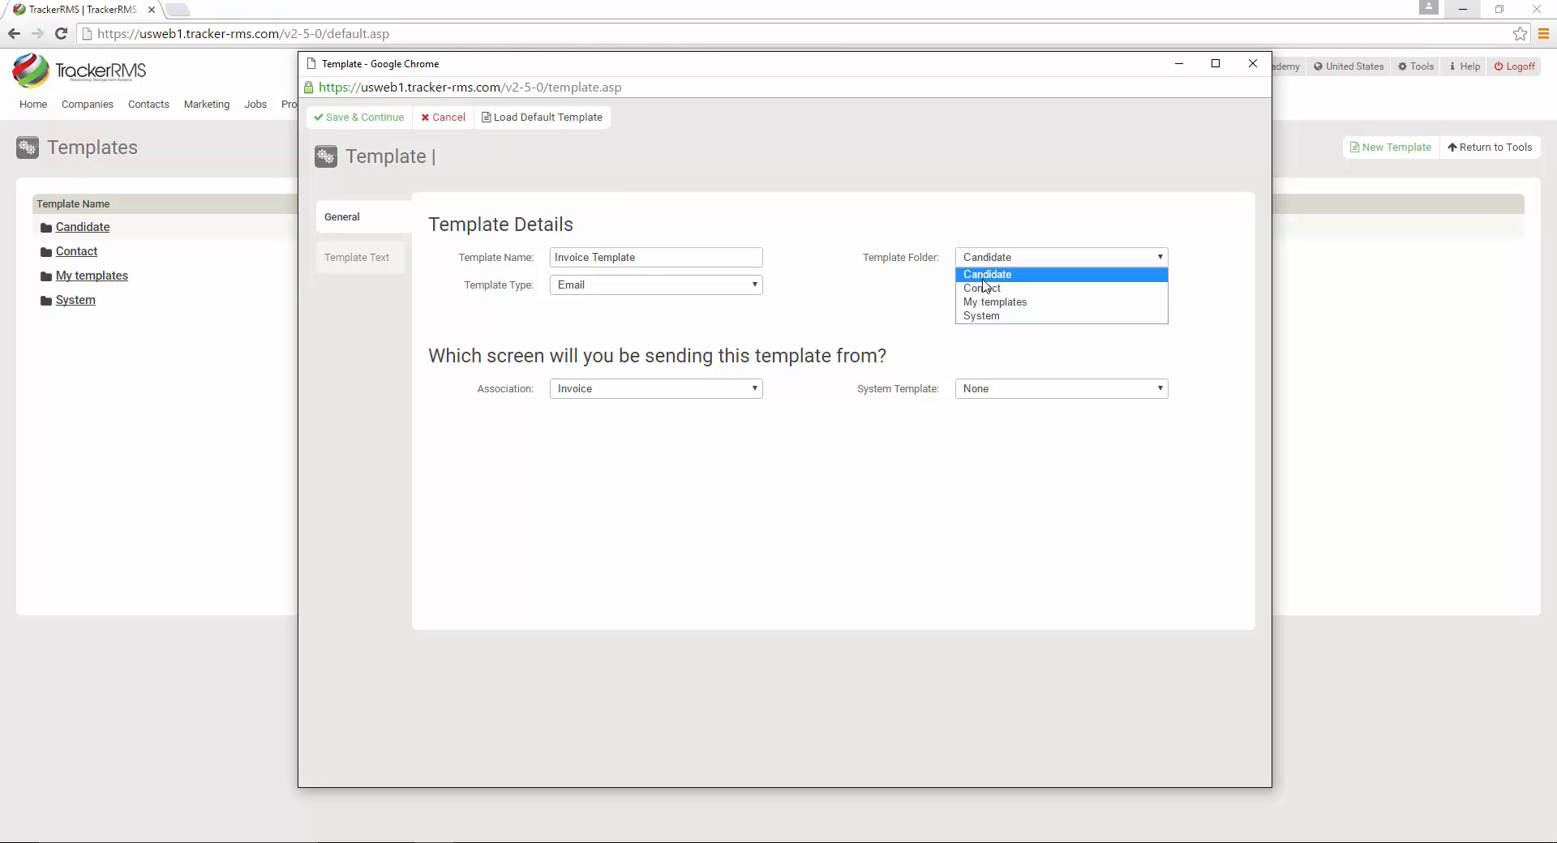
pyautogui.click(986, 303)
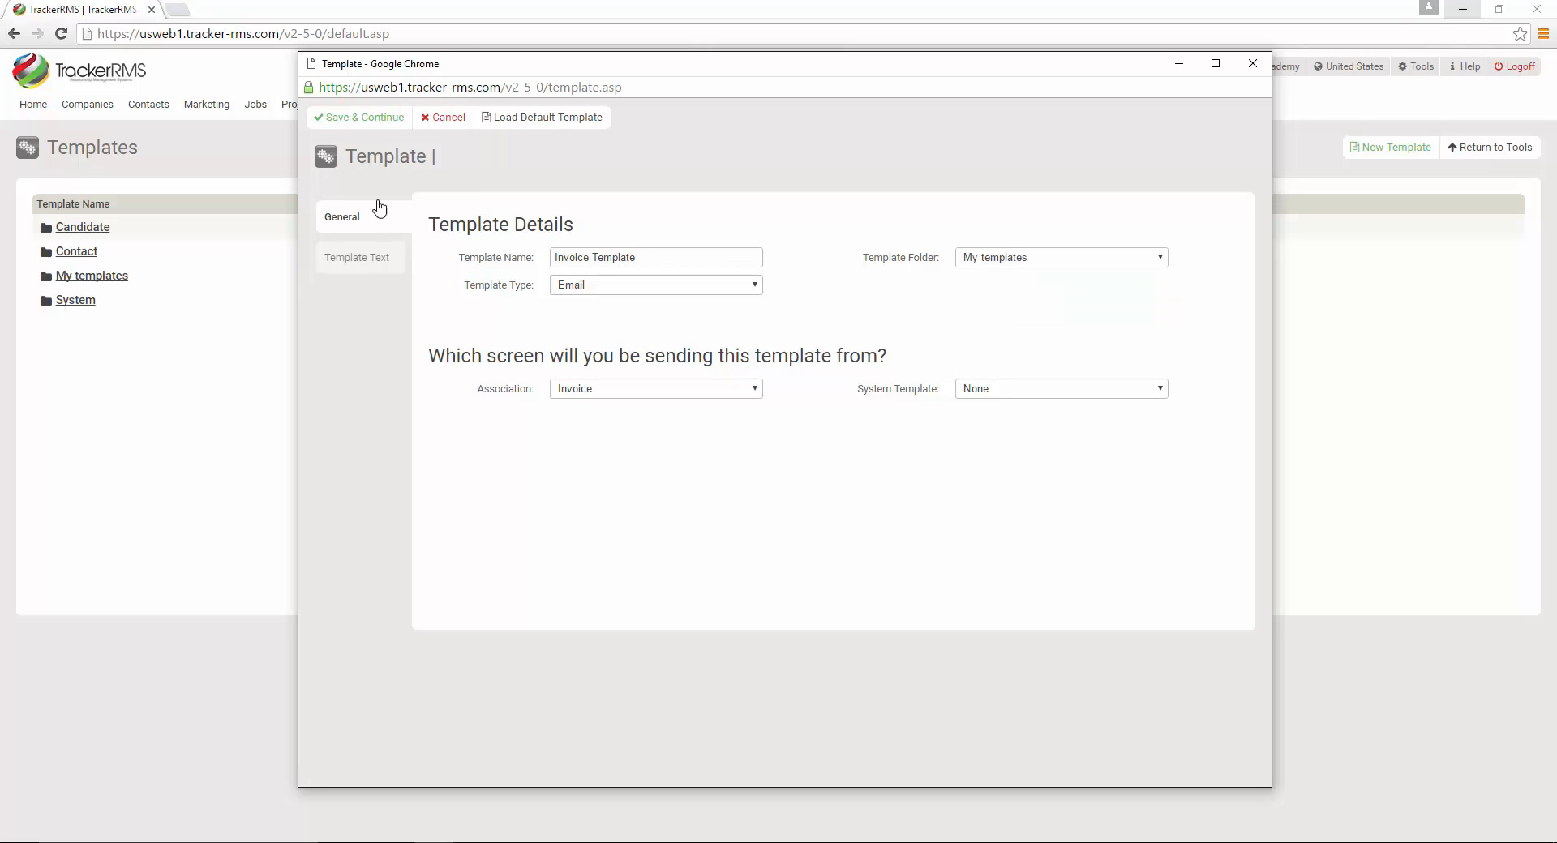
pyautogui.click(362, 128)
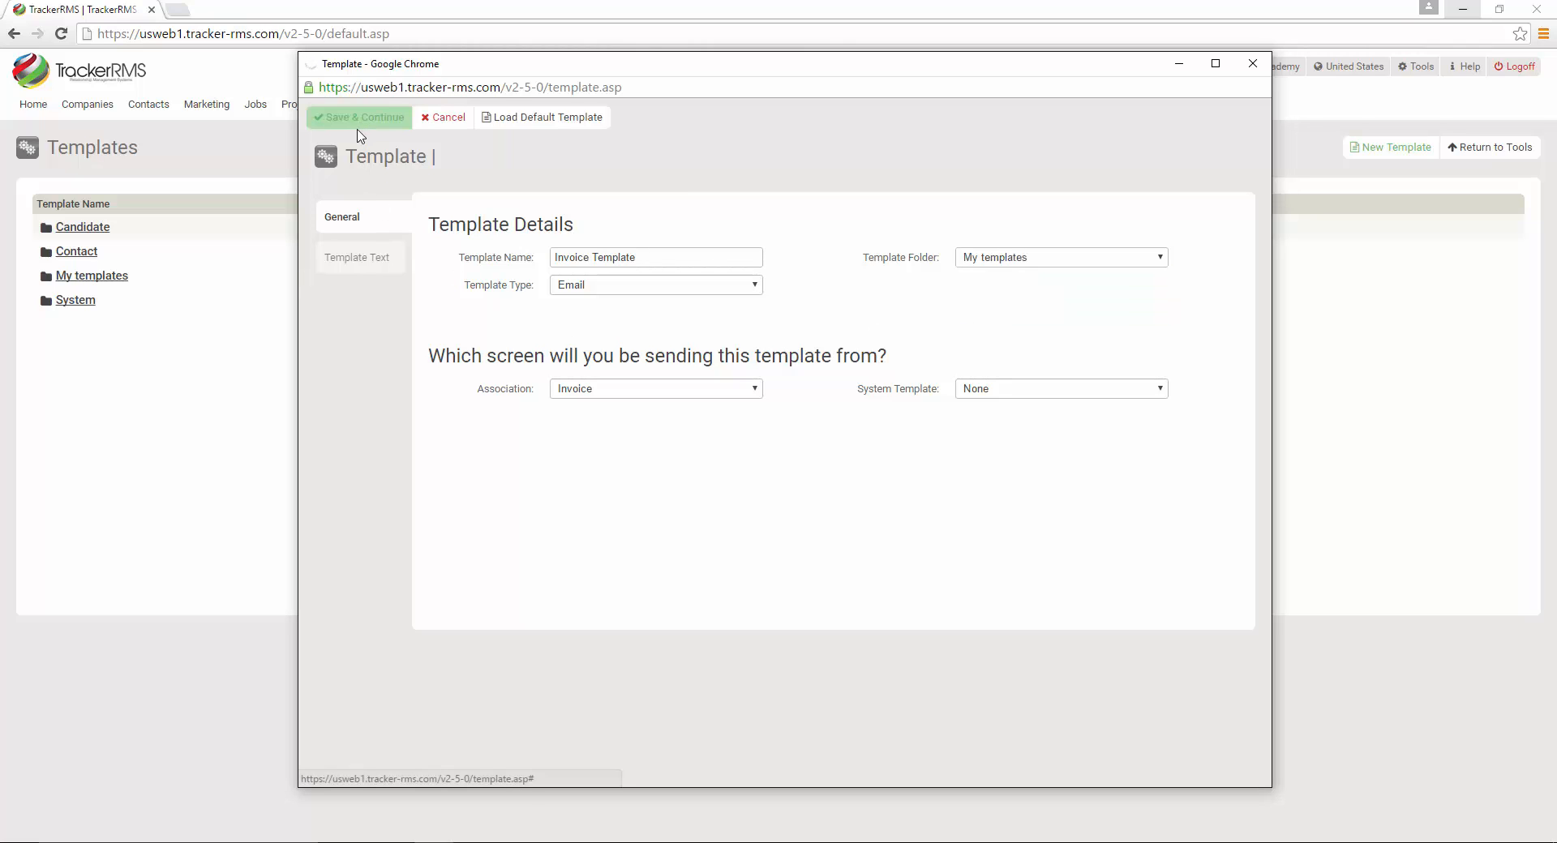
# Step: Examine the standard and record tags available for the Invoice Template's text, and close the template window
pyautogui.click(373, 258)
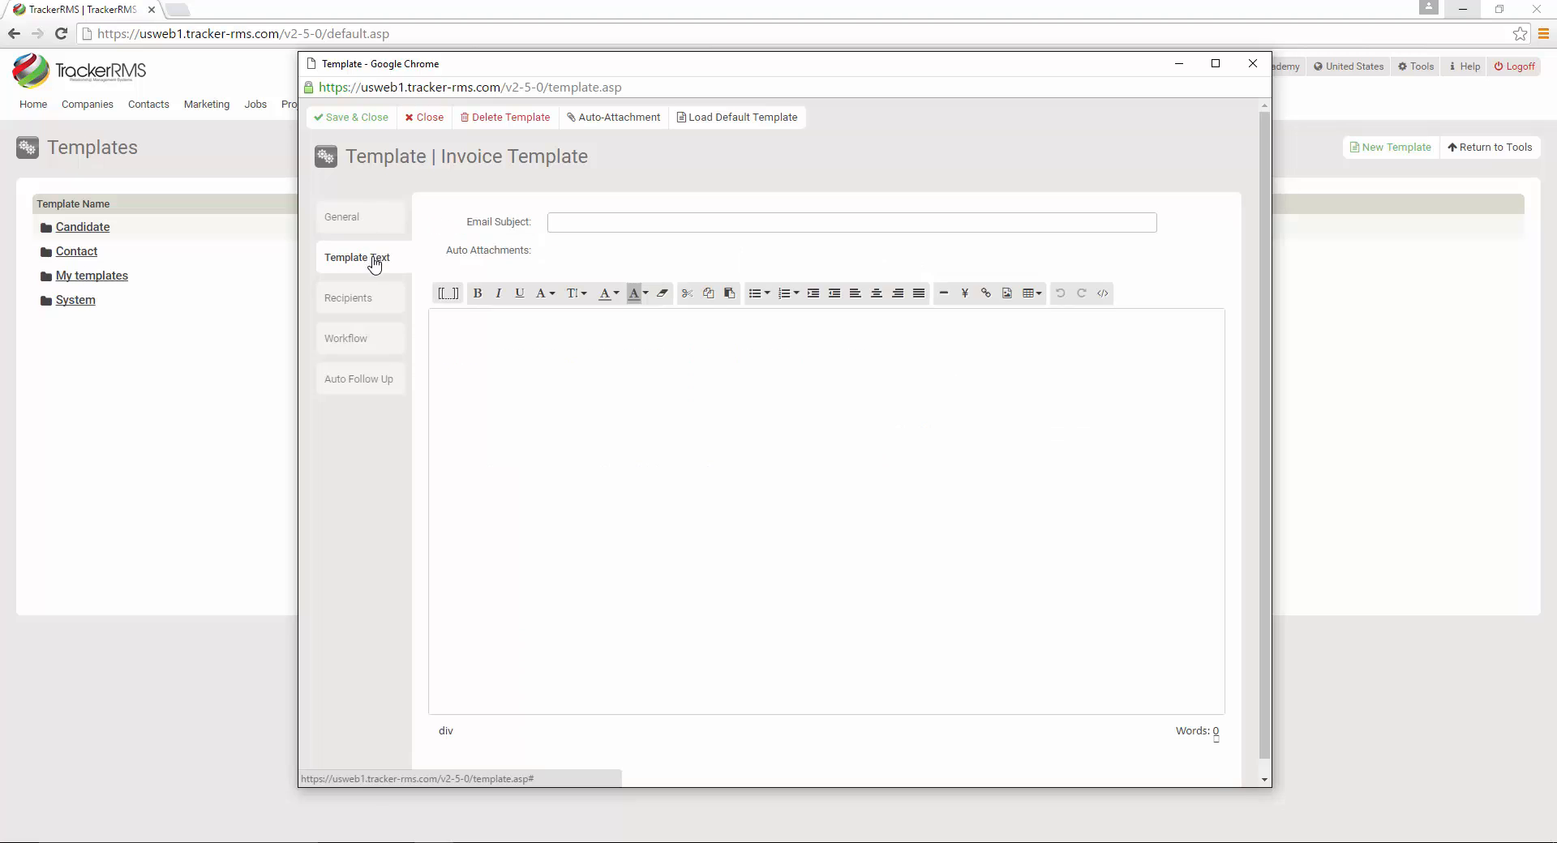
pyautogui.click(453, 297)
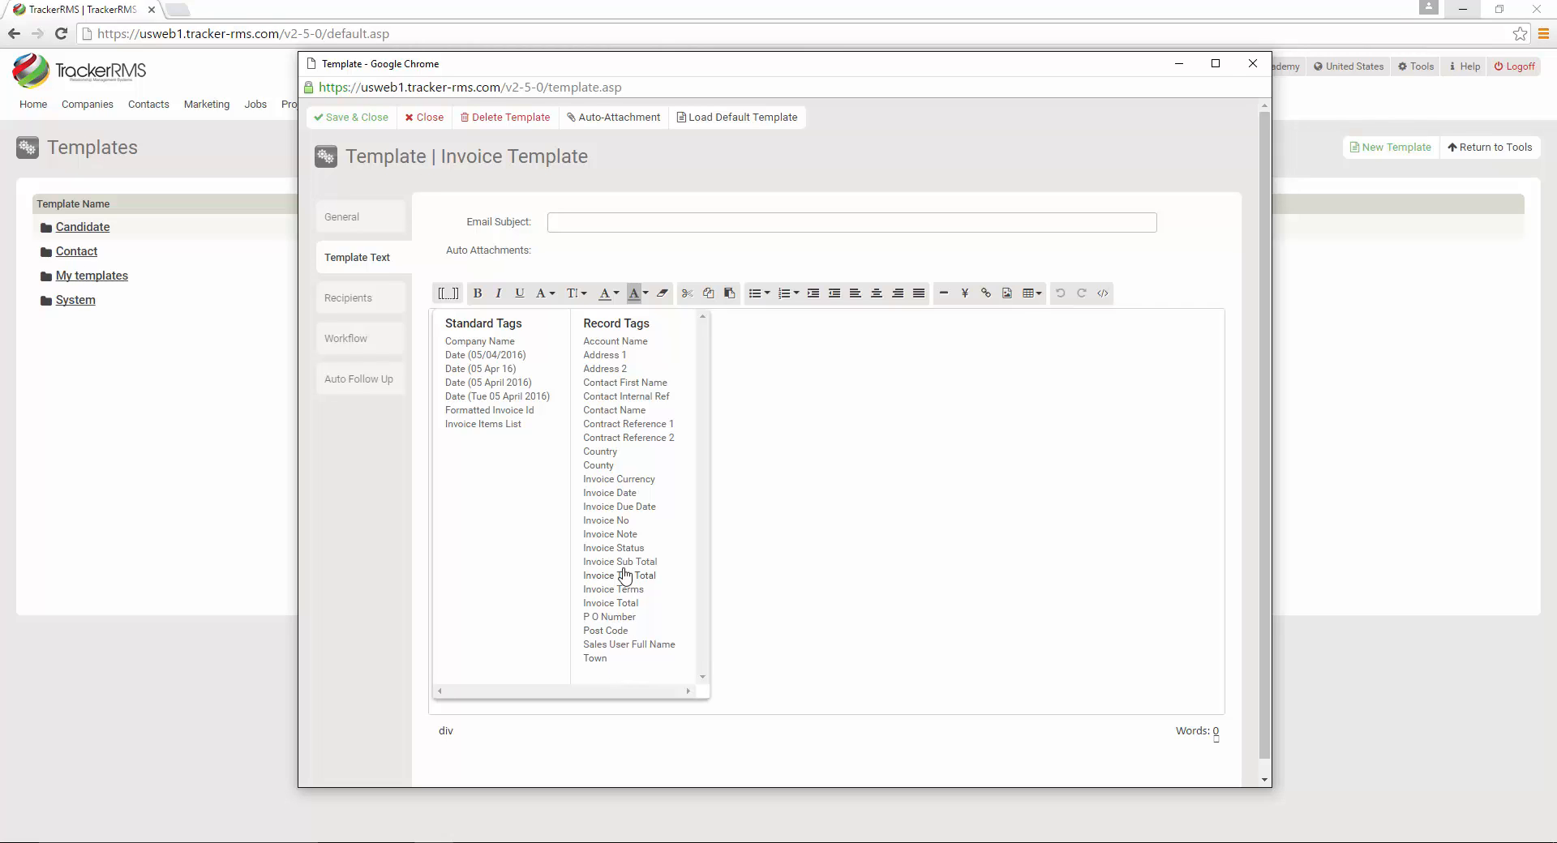
pyautogui.scroll(-1, 623, 572)
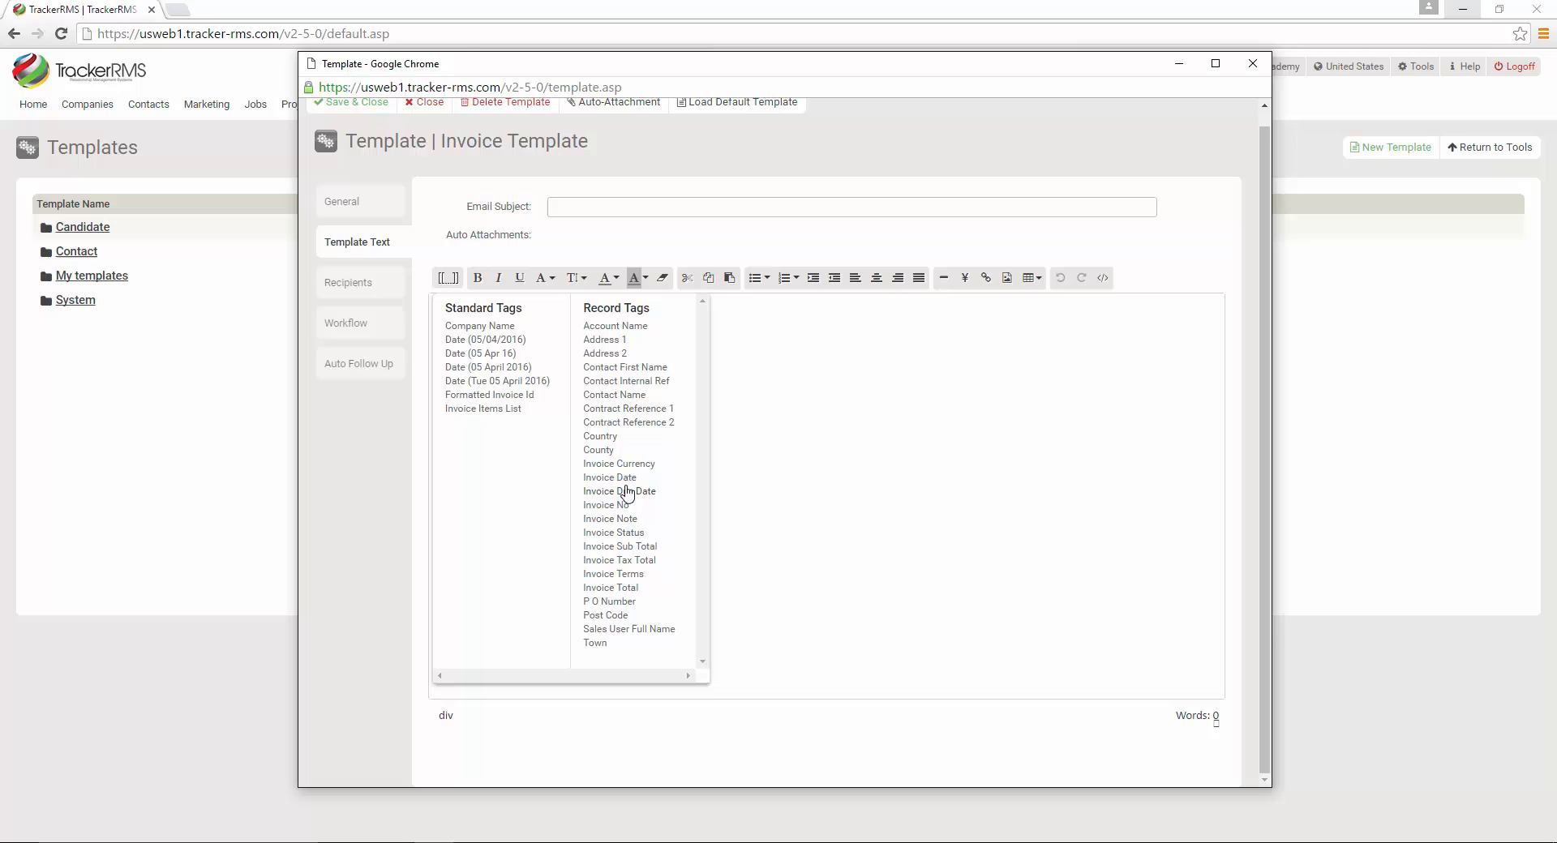
pyautogui.click(451, 280)
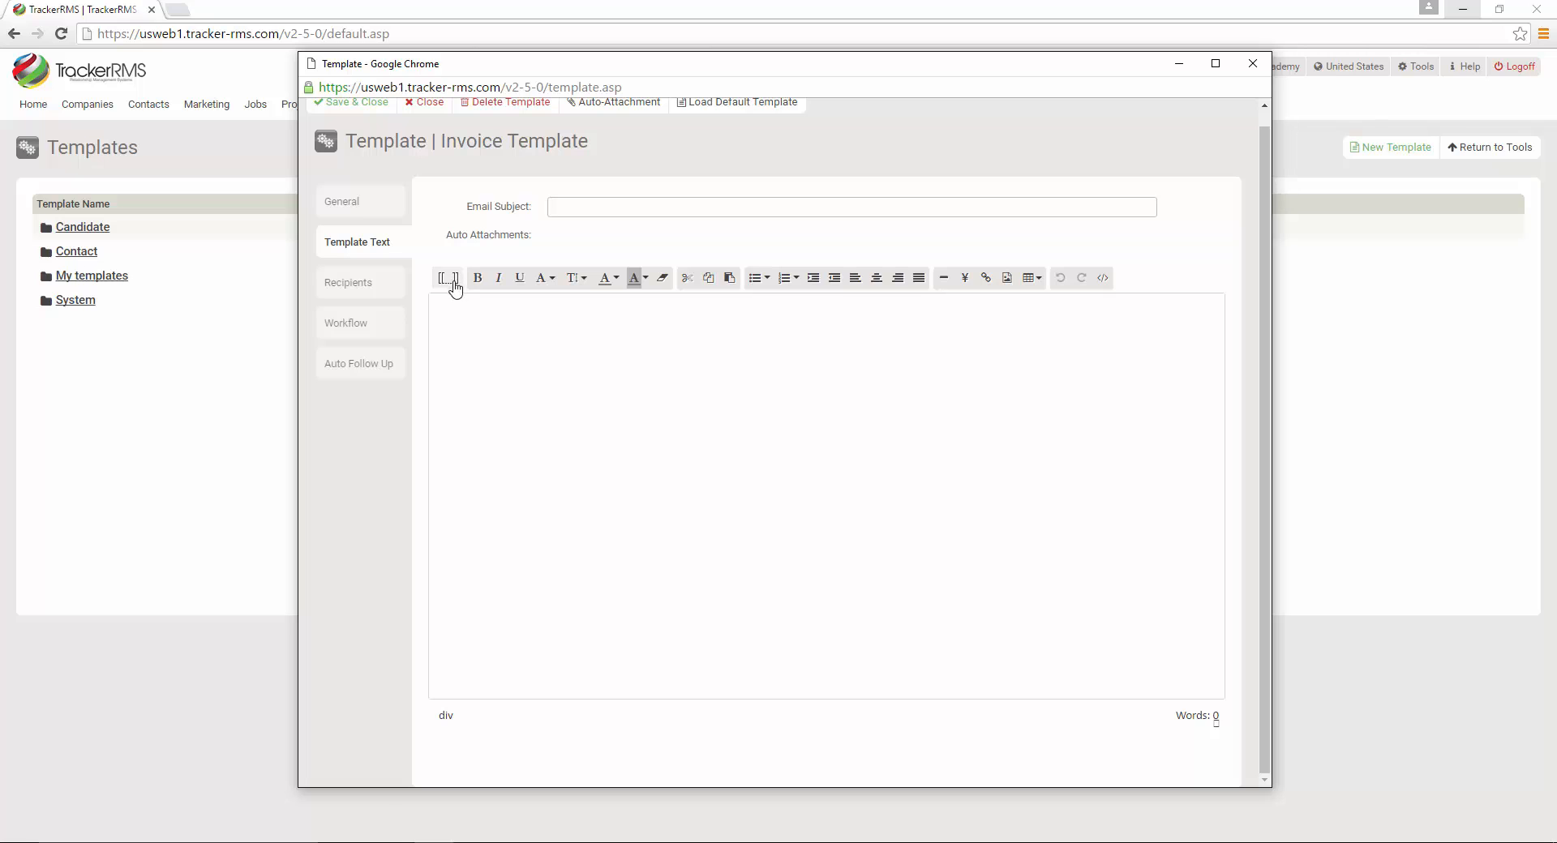
pyautogui.click(1253, 63)
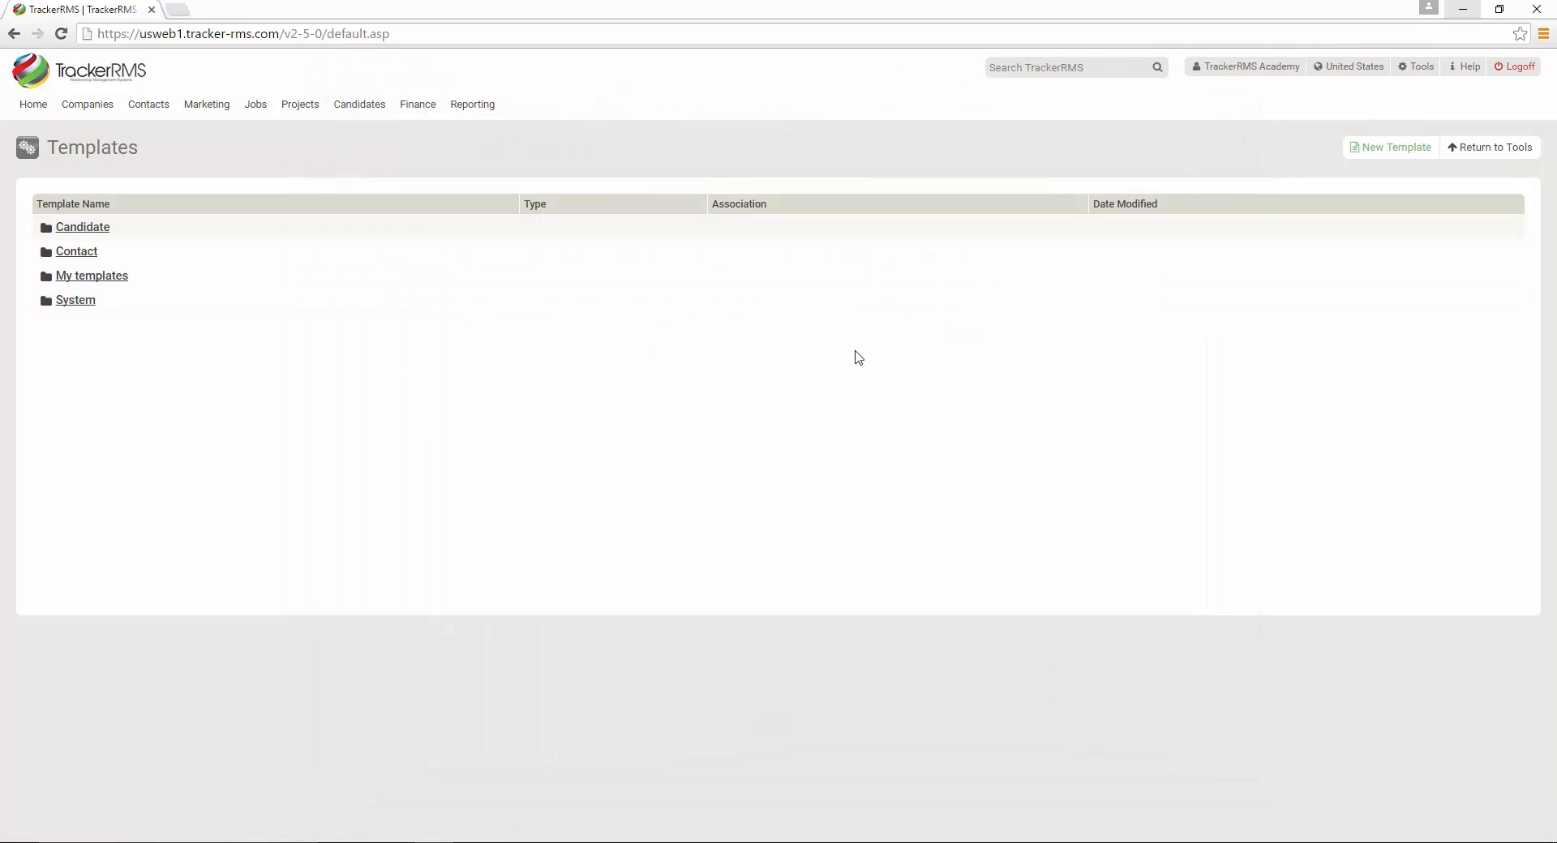